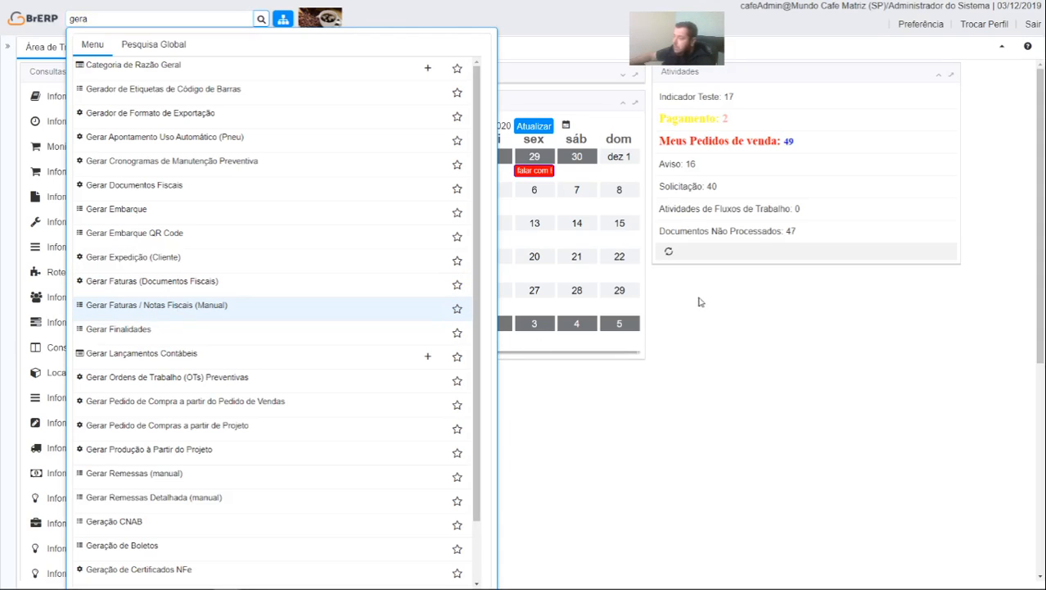
Open Gerar Faturas / Notas Fiscais (Manual) and examine the order list along with the tutorial's colour legend
key(Return)
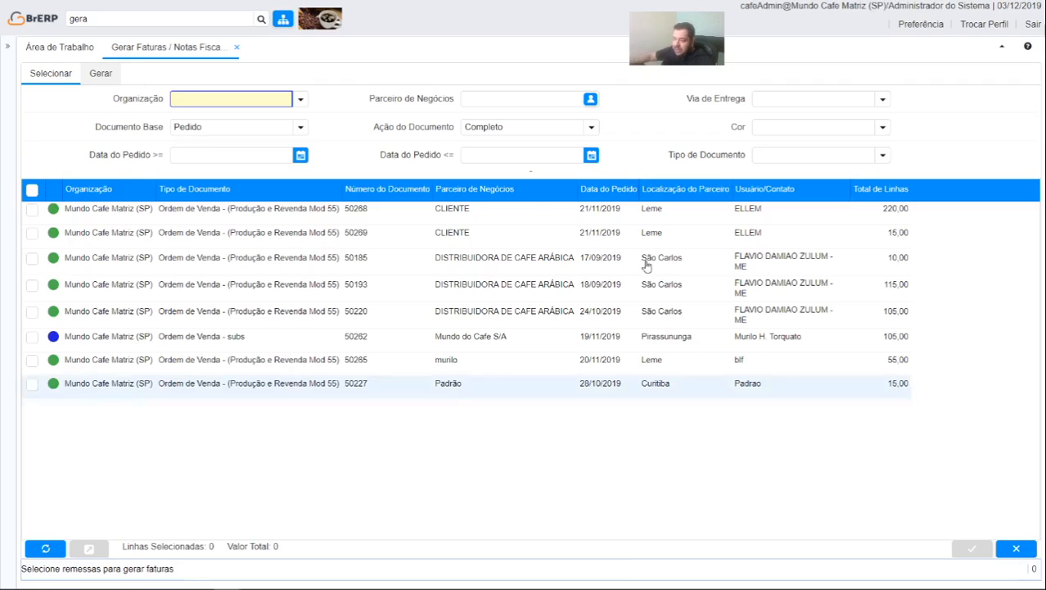
click(41, 212)
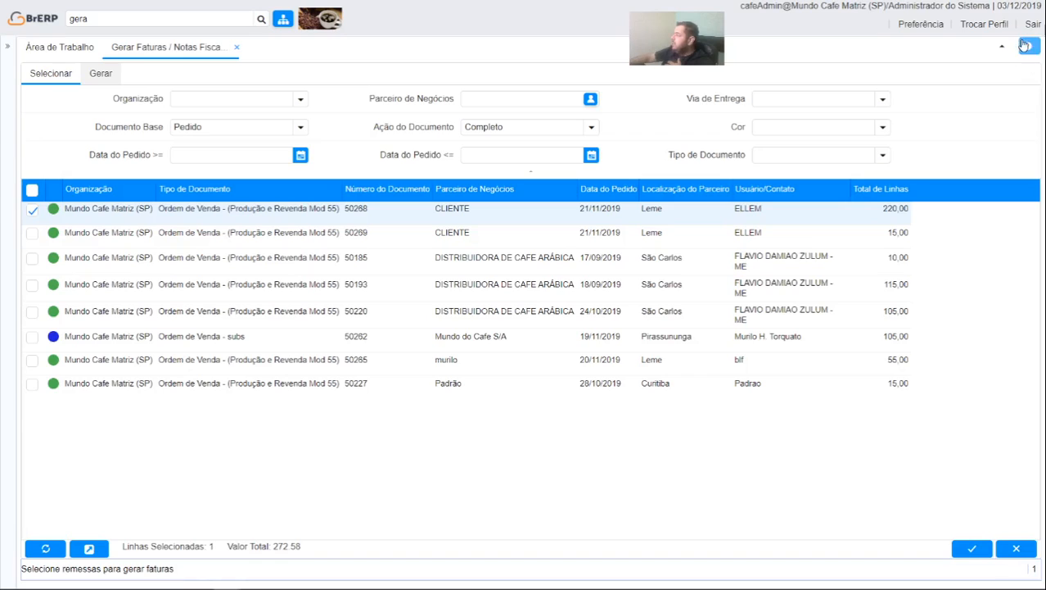
click(1027, 50)
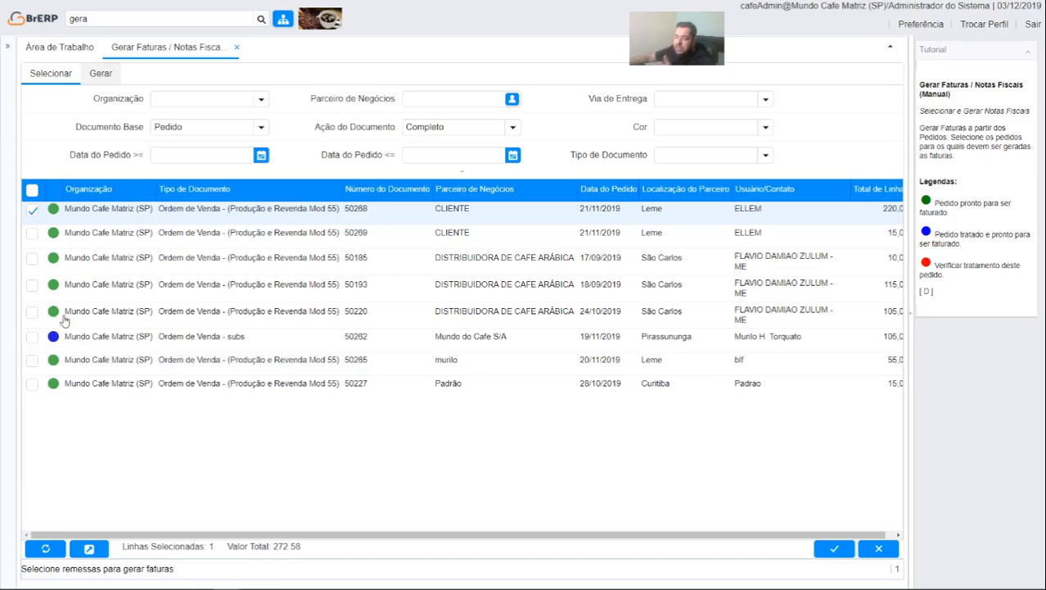
click(33, 210)
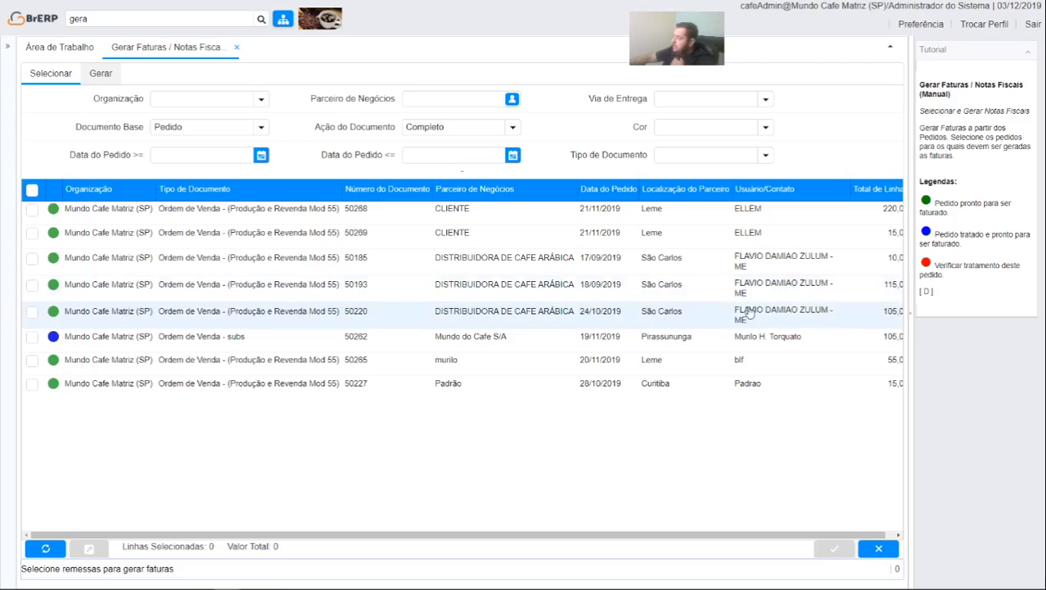
click(912, 316)
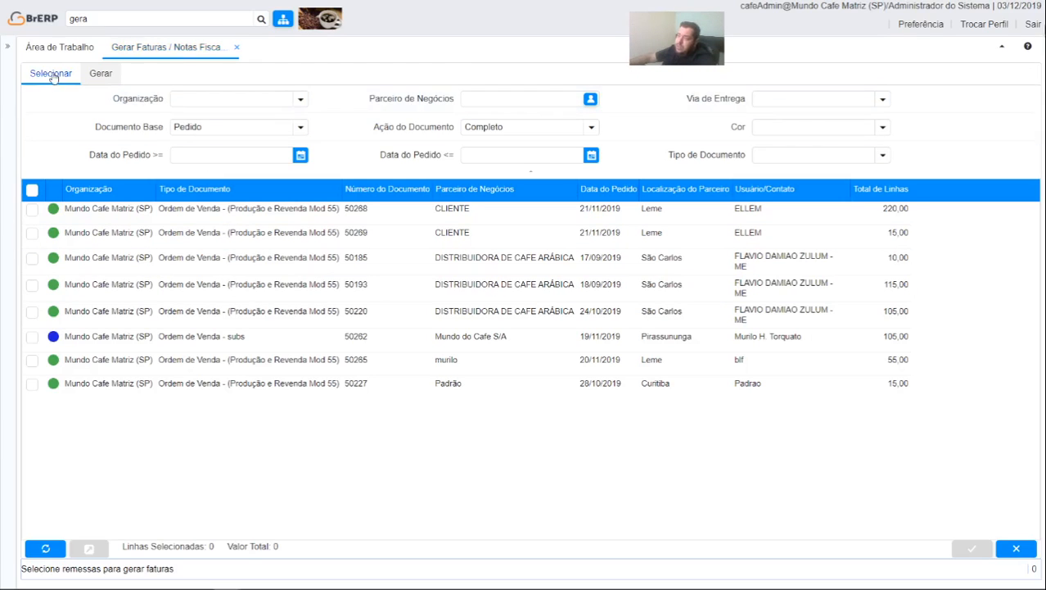
Search the menu for "ordem" and open the Ordem de Venda window
click(57, 49)
click(141, 22)
key(BackSpace)
key(BackSpace)
key(BackSpace)
key(BackSpace)
text(ordem)
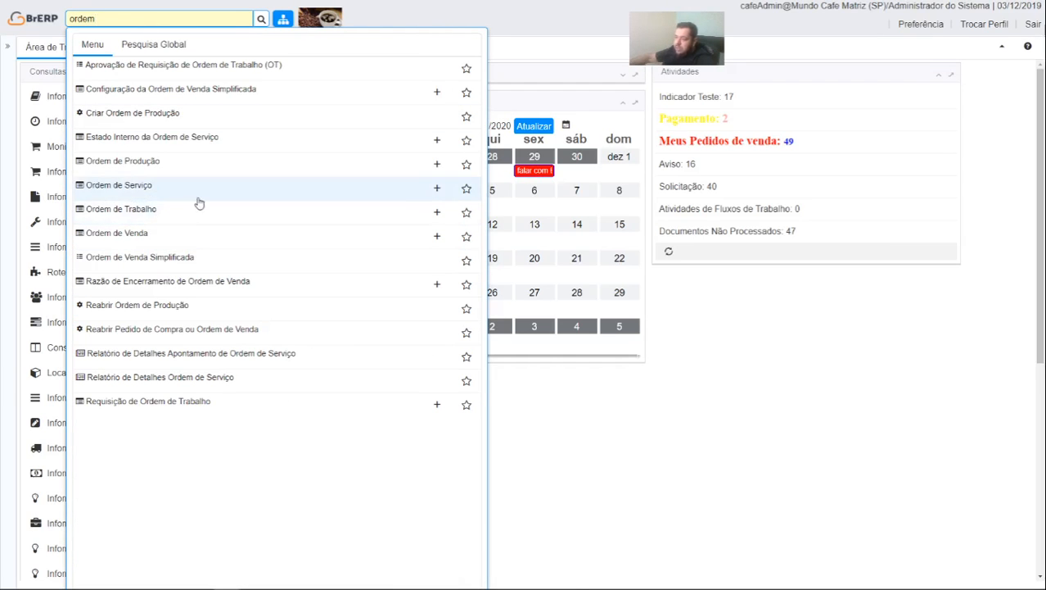
click(131, 236)
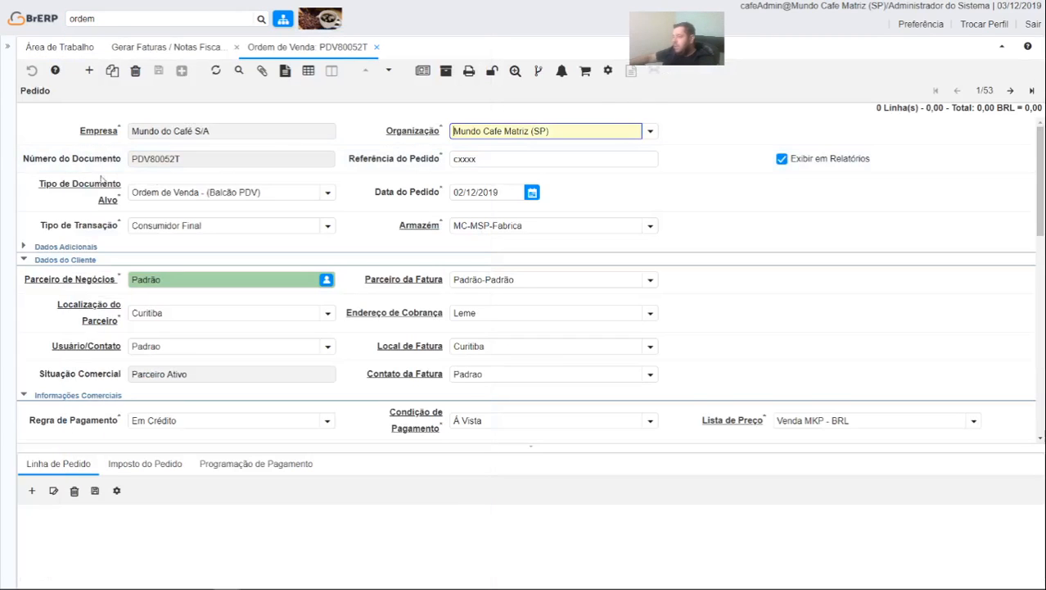
Create a new sales order with 12 as the Referência do Pedido
click(90, 71)
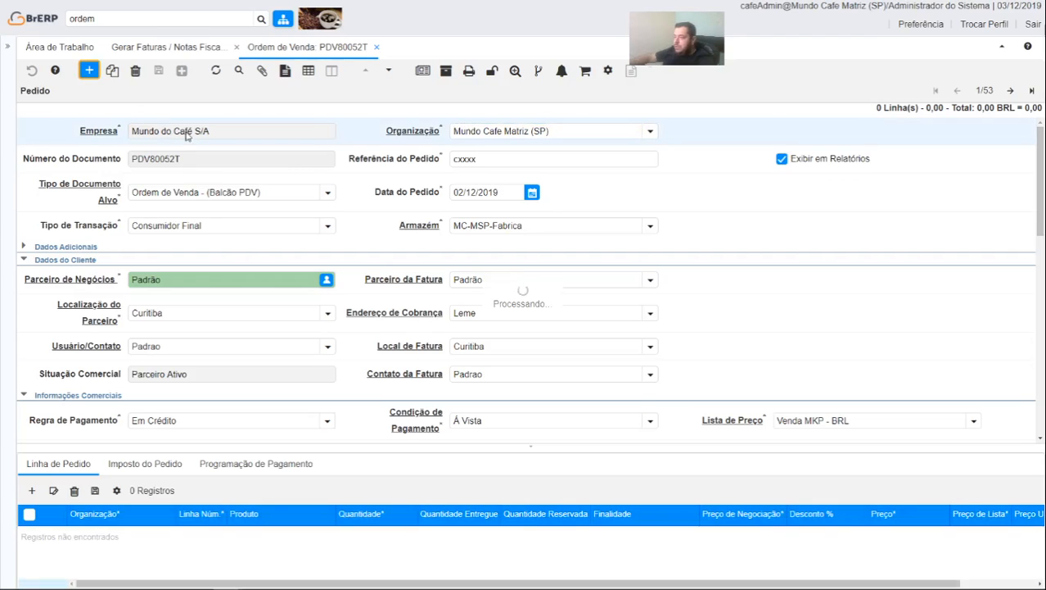
click(575, 153)
click(552, 156)
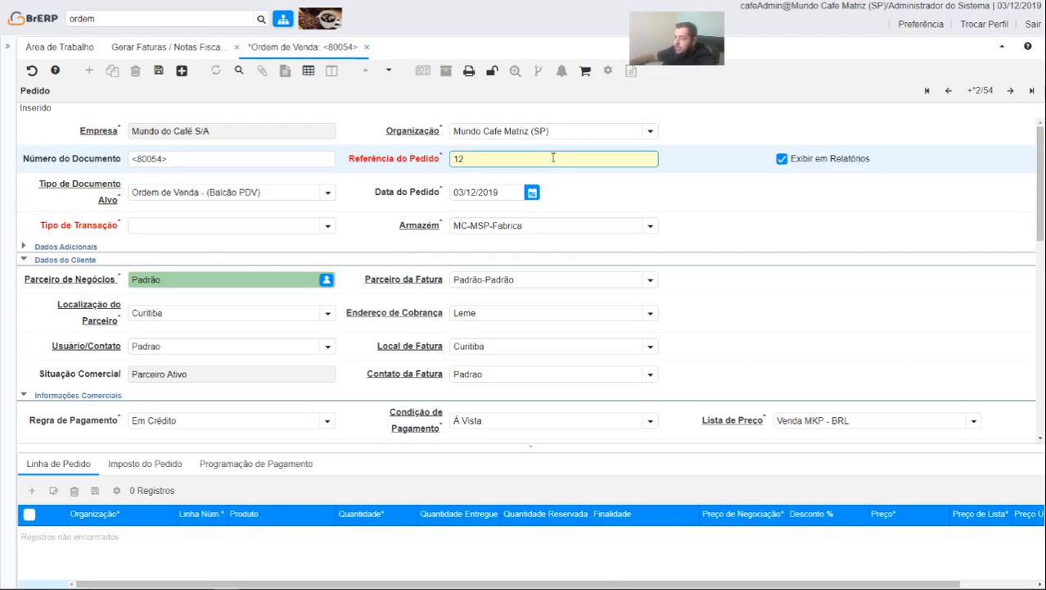
key(Tab)
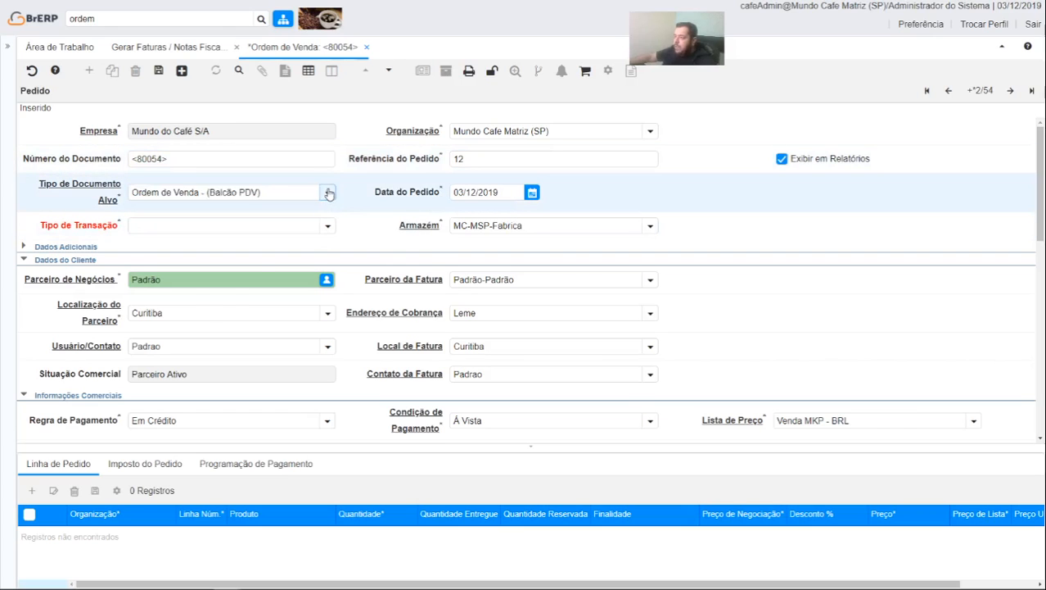
Set the order's target document type to Ordem de Venda - (Produção e Revenda Mod 55) and its transaction type to Revenda
click(328, 193)
click(280, 300)
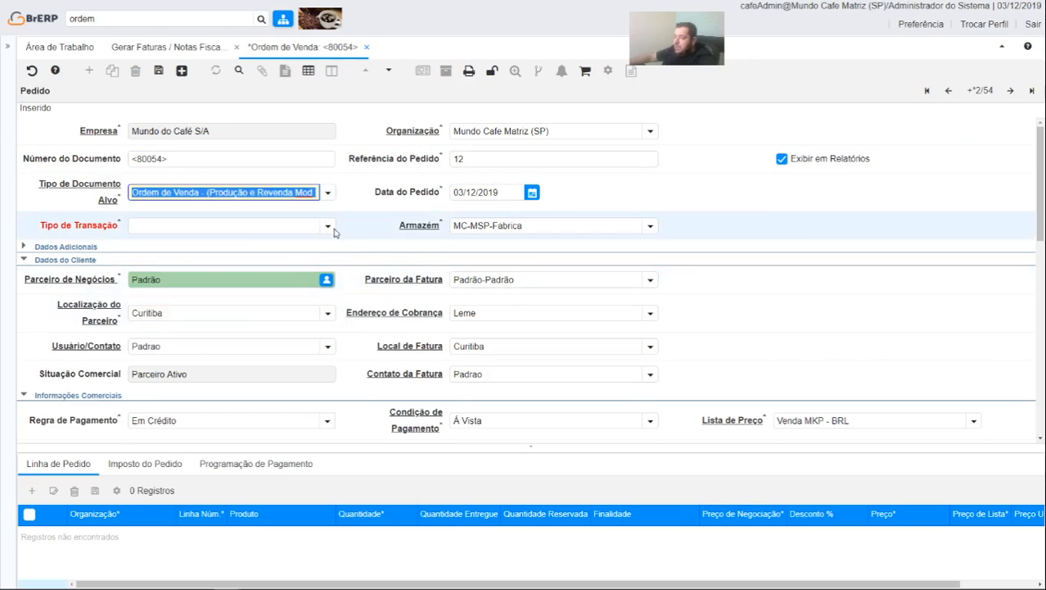
click(328, 226)
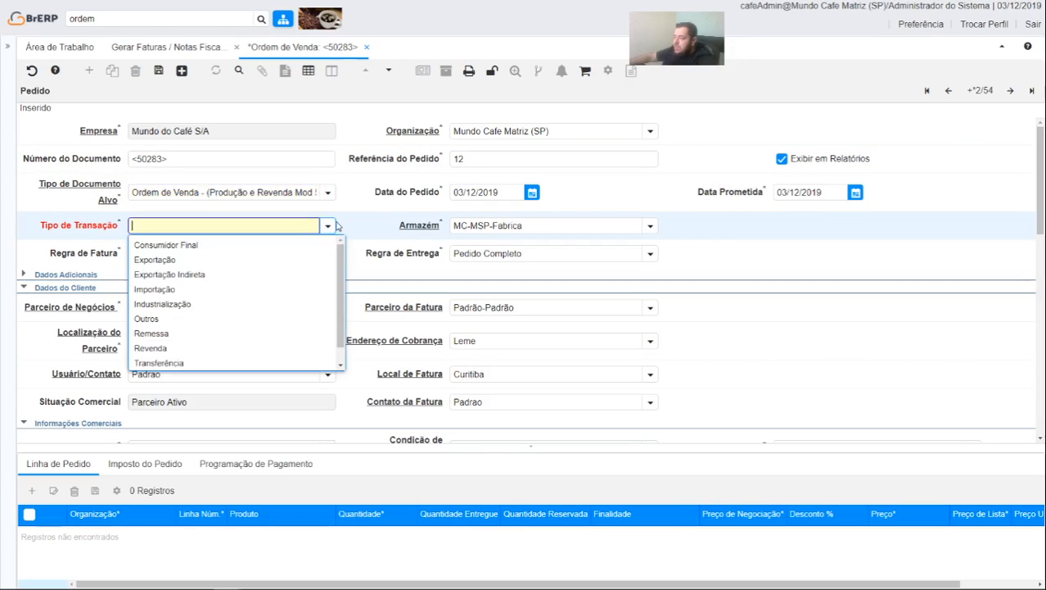
click(151, 352)
Search the business partners for "mundo" and assign a Mundo do Cafe S/A entry located in Leme to the order
double_click(210, 306)
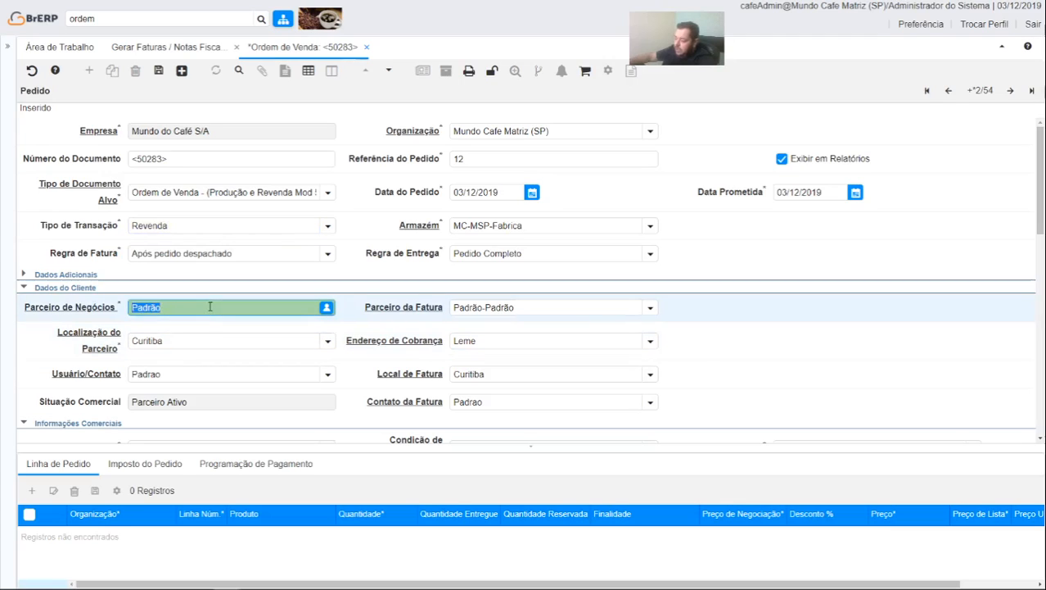
text(adm)
key(BackSpace)
key(BackSpace)
key(BackSpace)
text(mundo)
key(Tab)
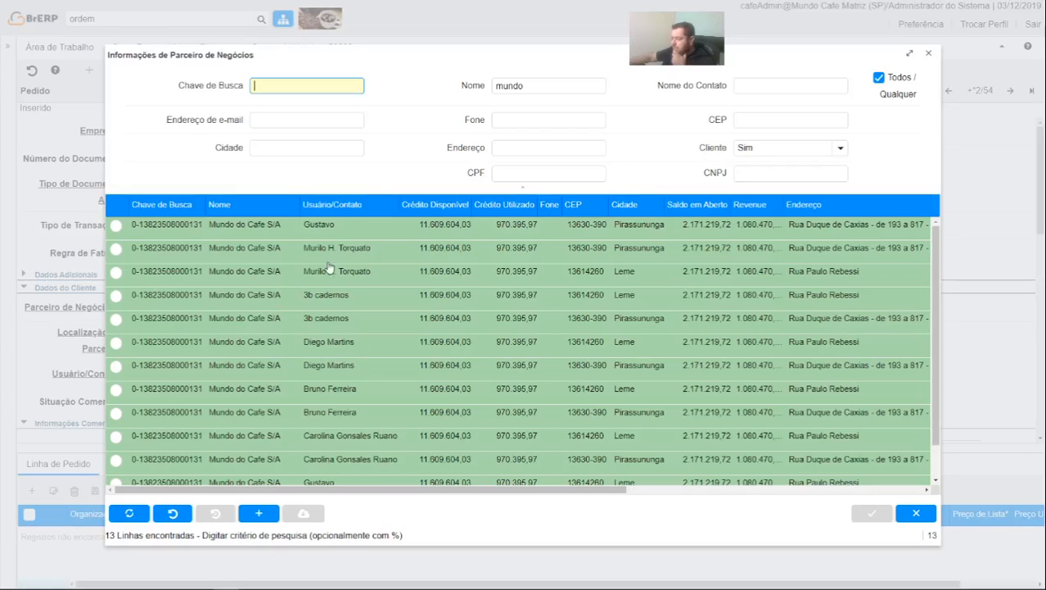
double_click(307, 389)
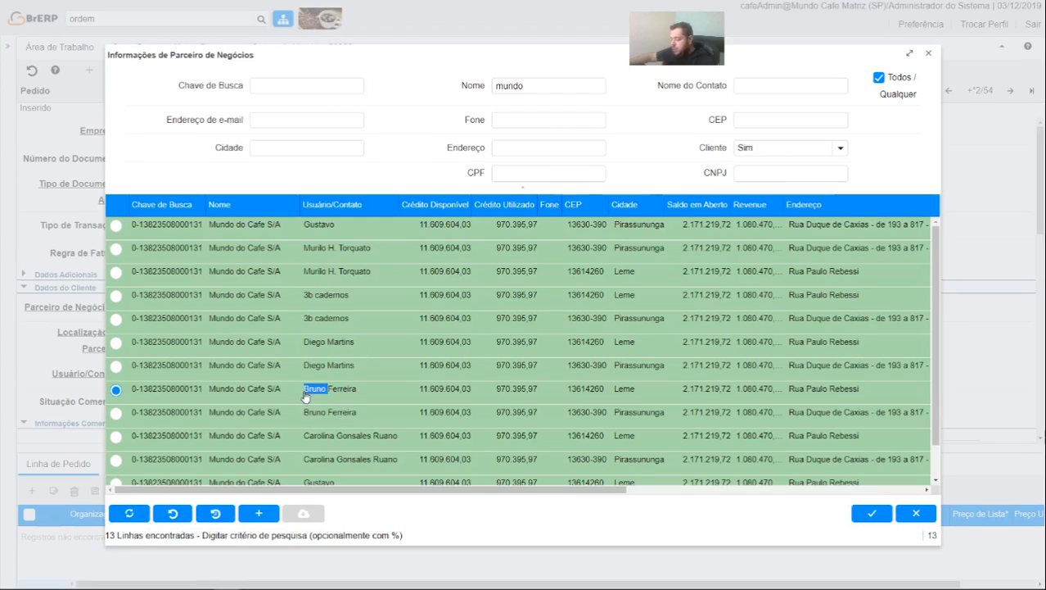
click(872, 513)
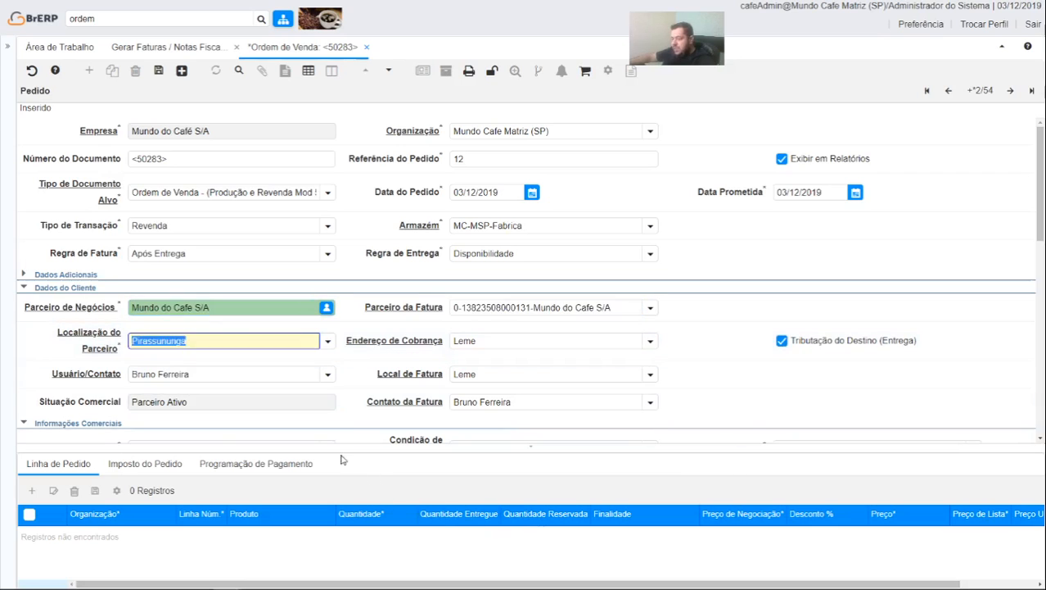
Set the order's price list to Venda - BRL and save the order header
scroll(333, 383, down, 3)
scroll(582, 312, up, 2)
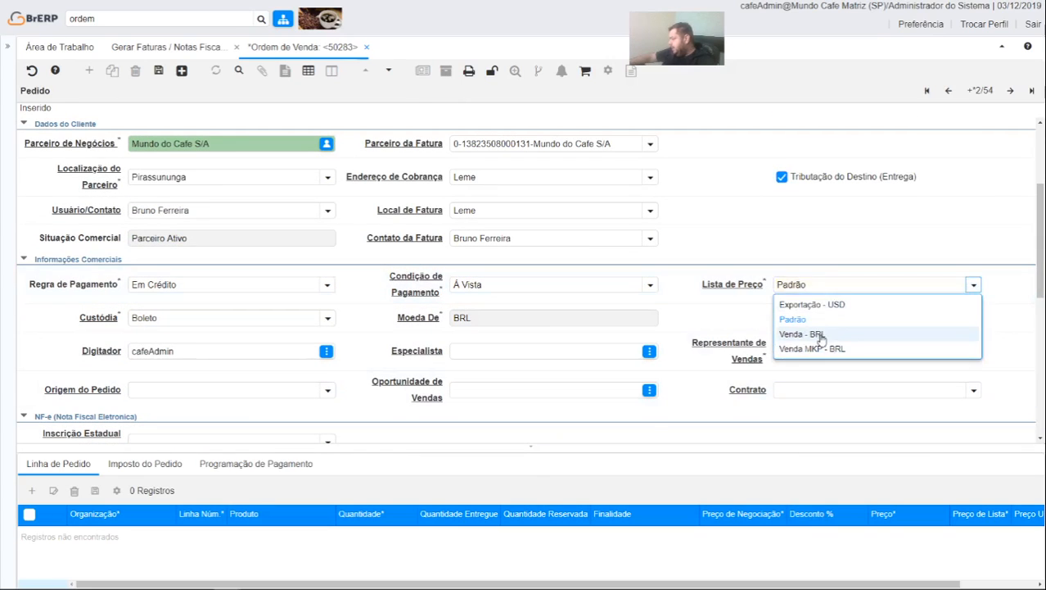
click(806, 335)
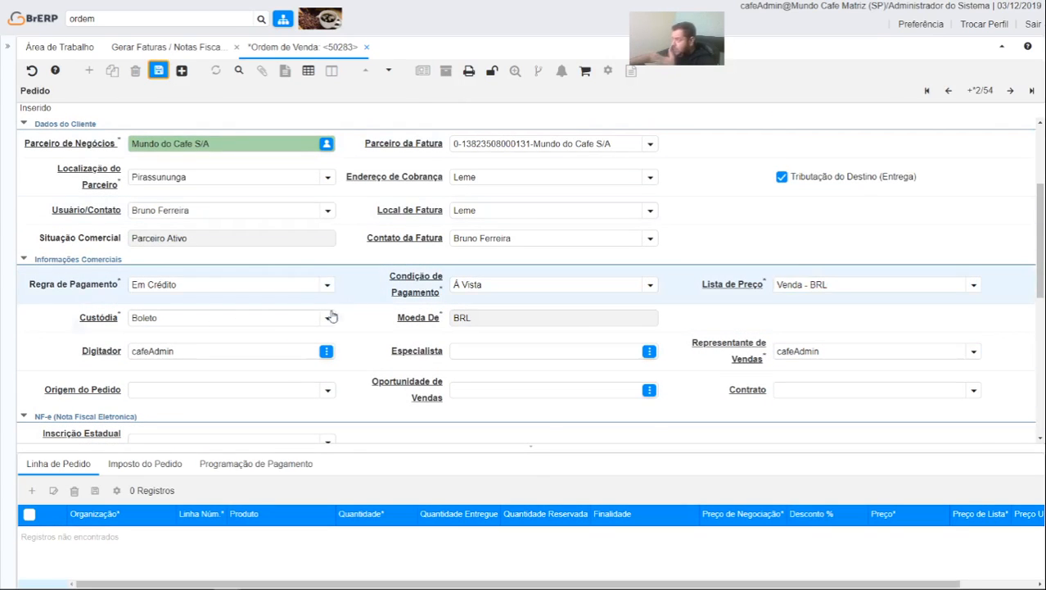
key(alt+s)
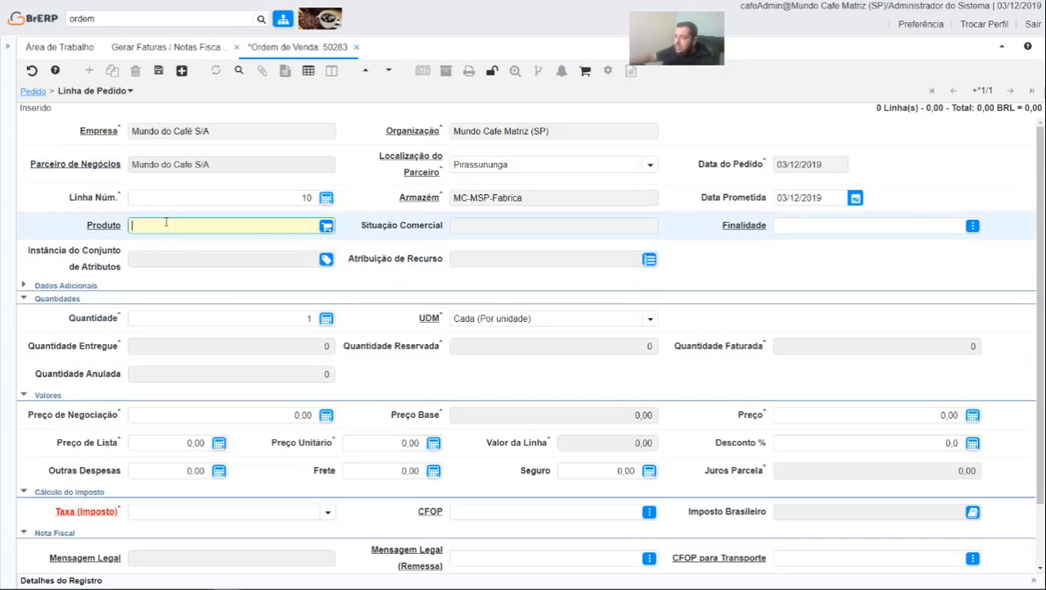
Look up "prd" for a new order line and assign the PRDREVENDA product, Café Gourmet Santa Mônica em Grãos 250g
key(Tab)
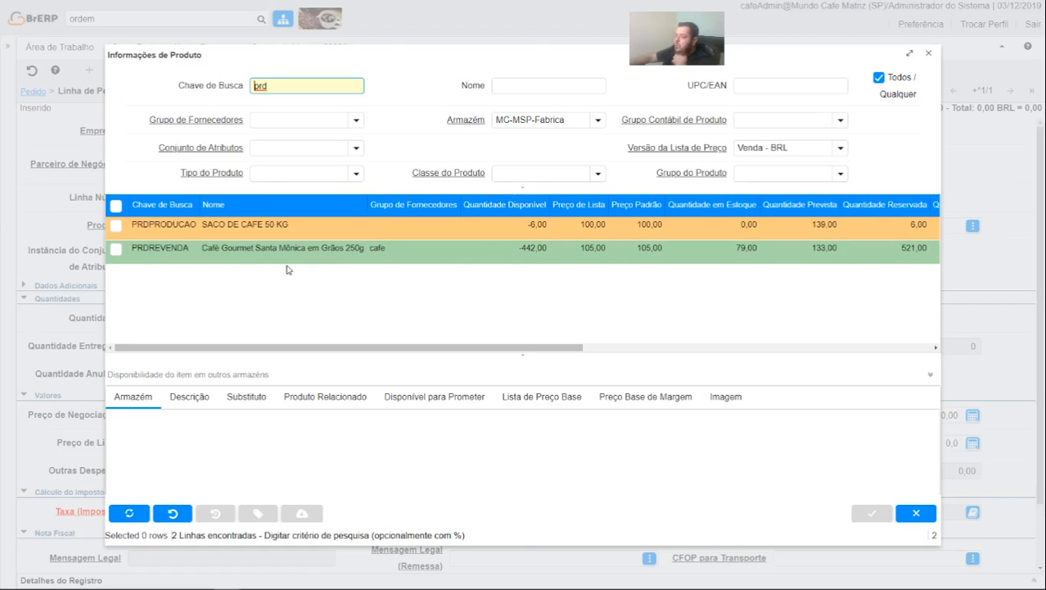
click(117, 250)
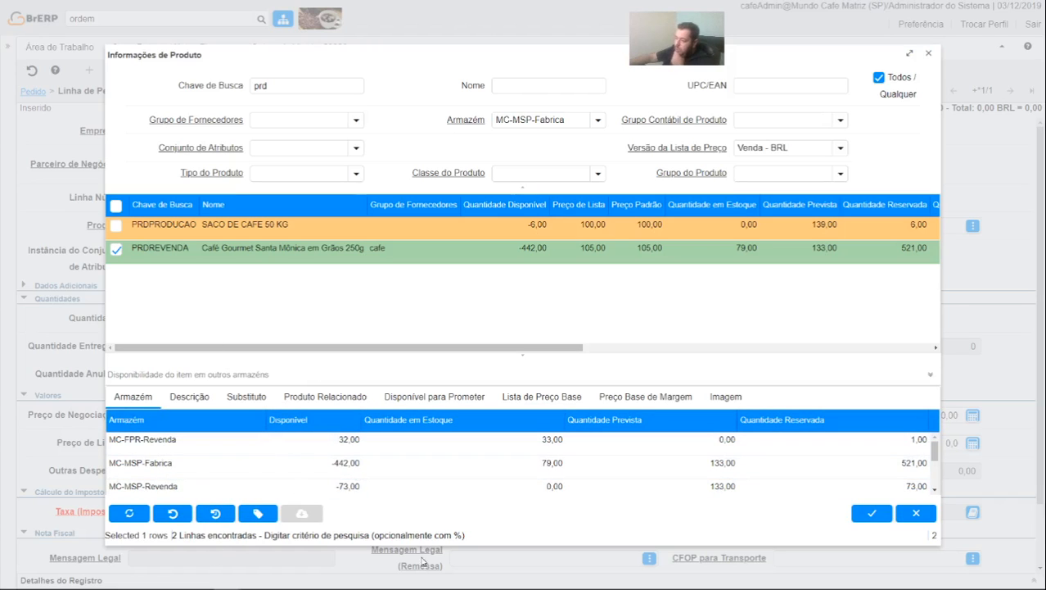
click(870, 512)
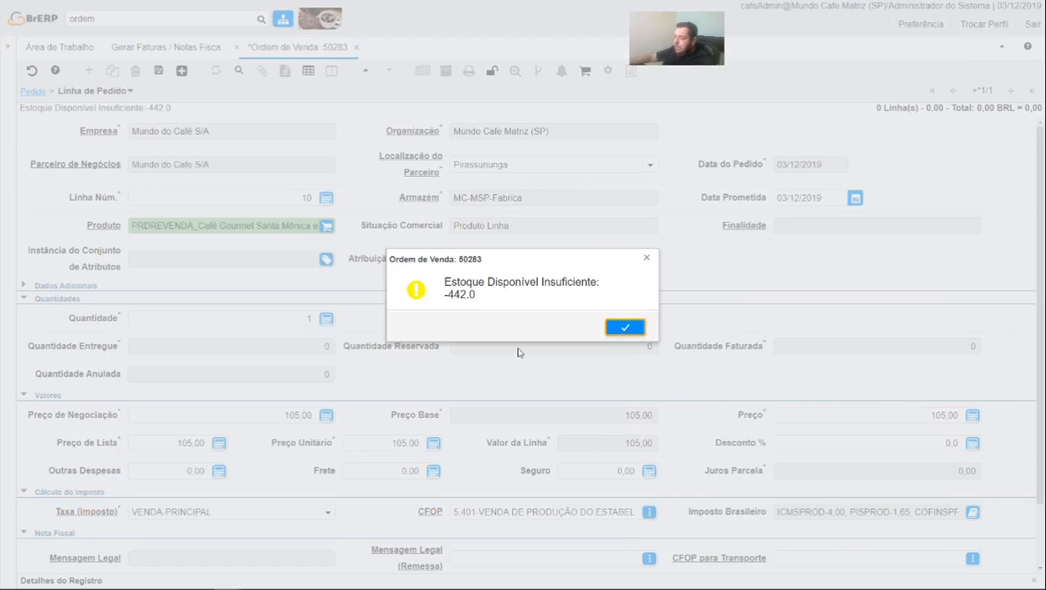
click(628, 327)
Set the order line's quantity to 101
click(252, 321)
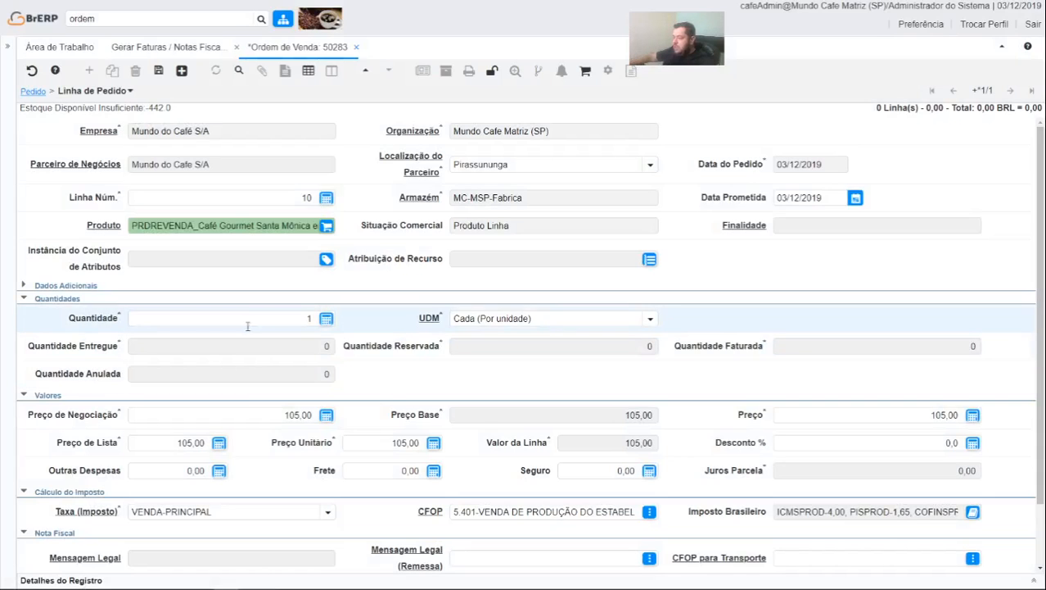
text(101)
key(Tab)
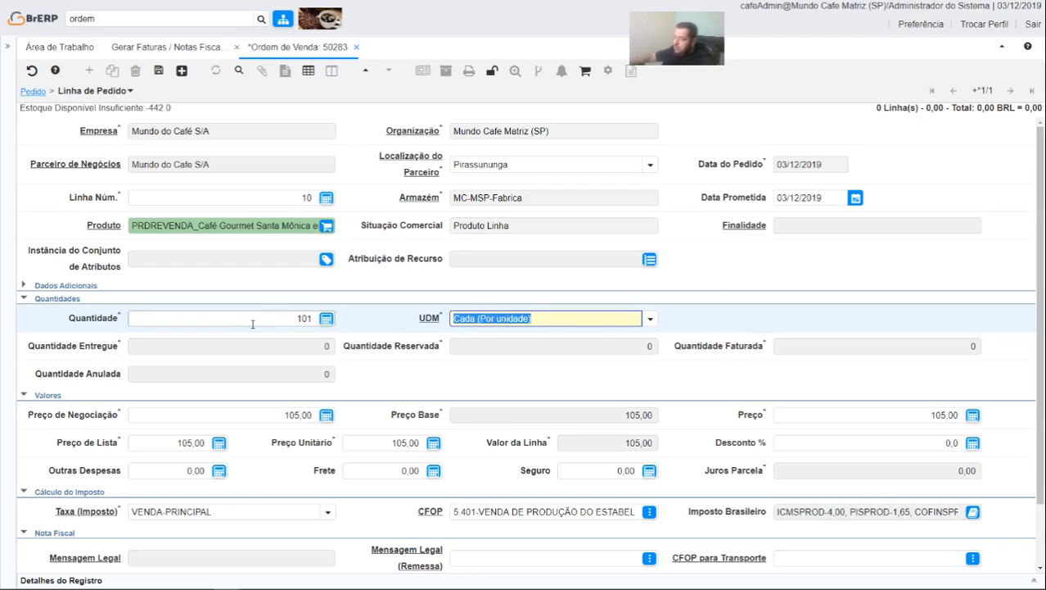
click(625, 327)
Set the order line's quantity to 2 and save the line
click(288, 318)
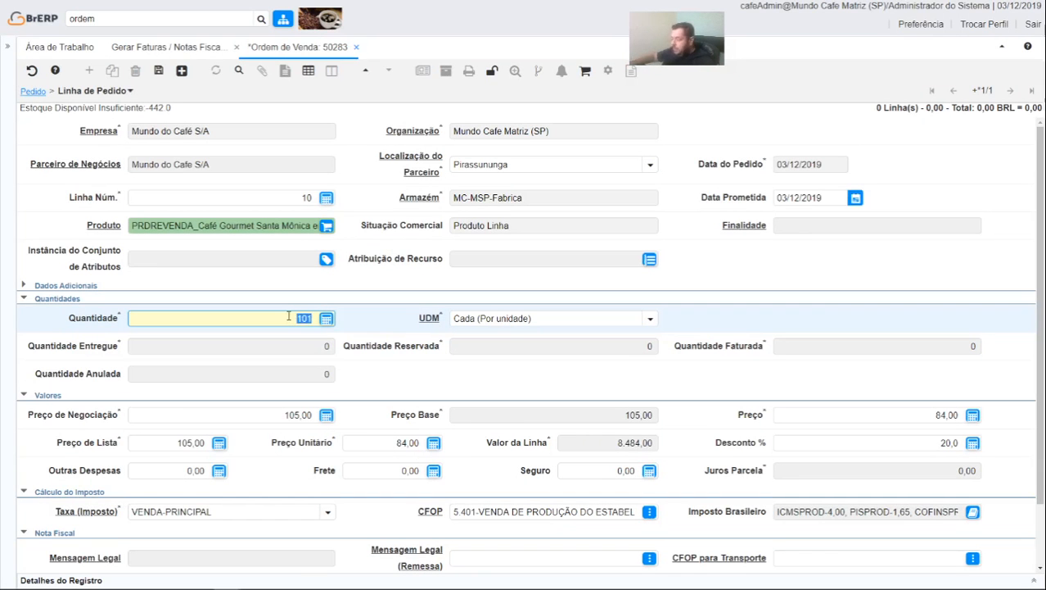
text(2)
key(Tab)
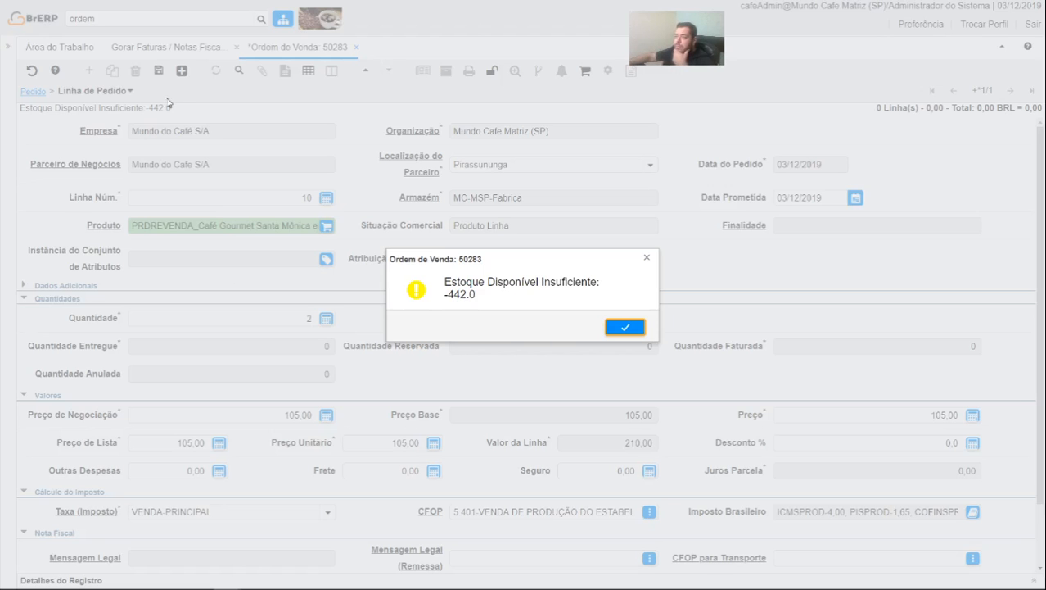
click(625, 327)
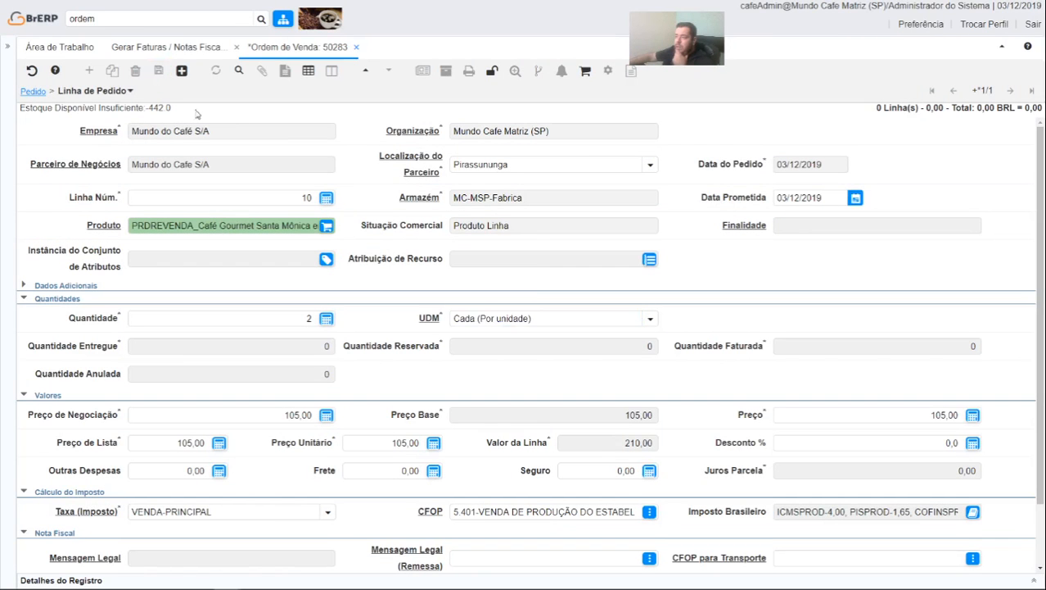
key(alt+s)
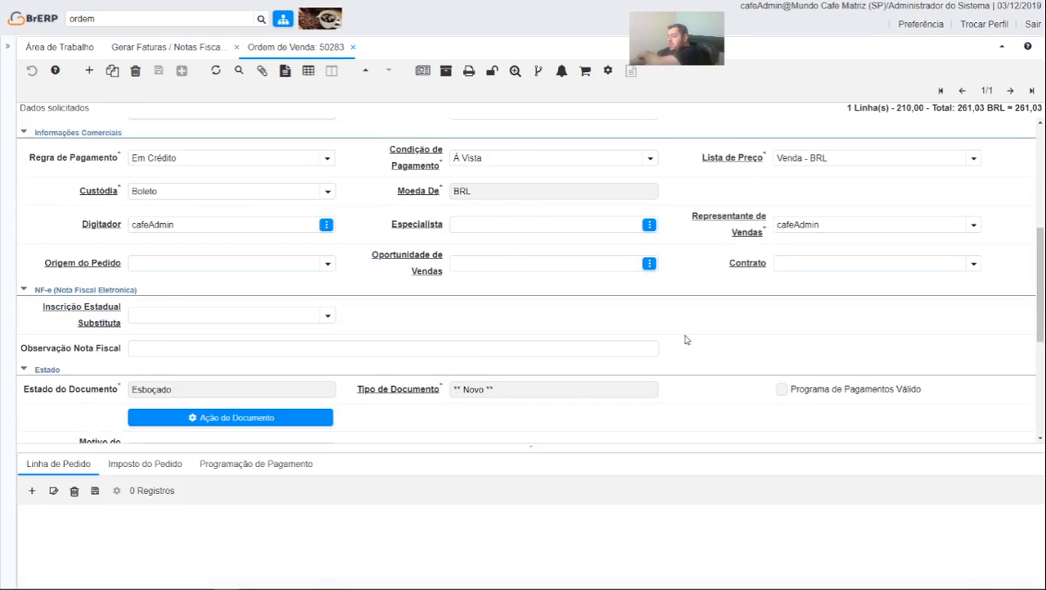
Run the document action on the drafted sales order to complete it
scroll(256, 362, down, 8)
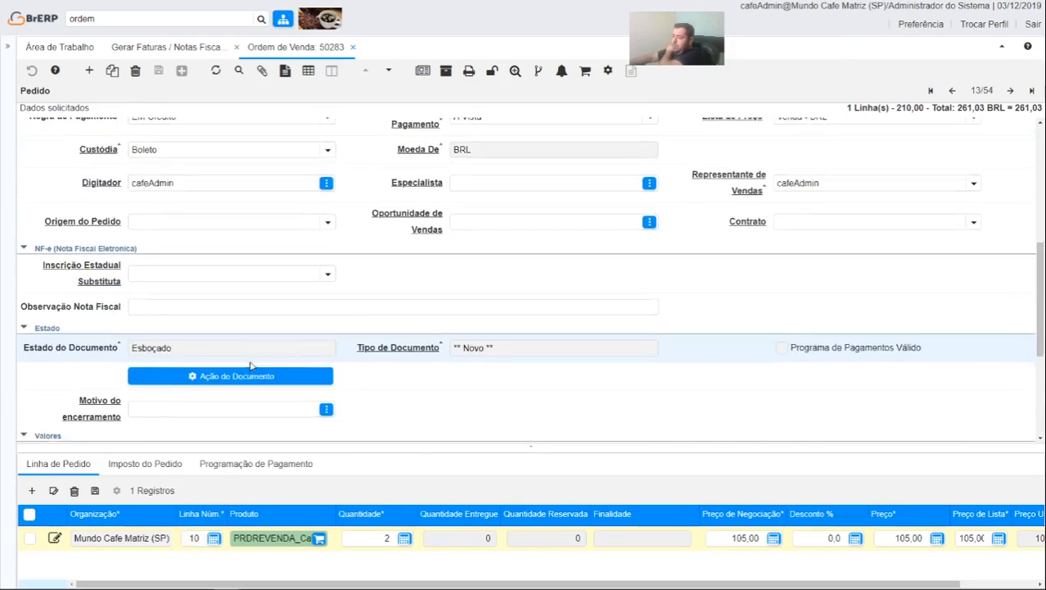
click(272, 300)
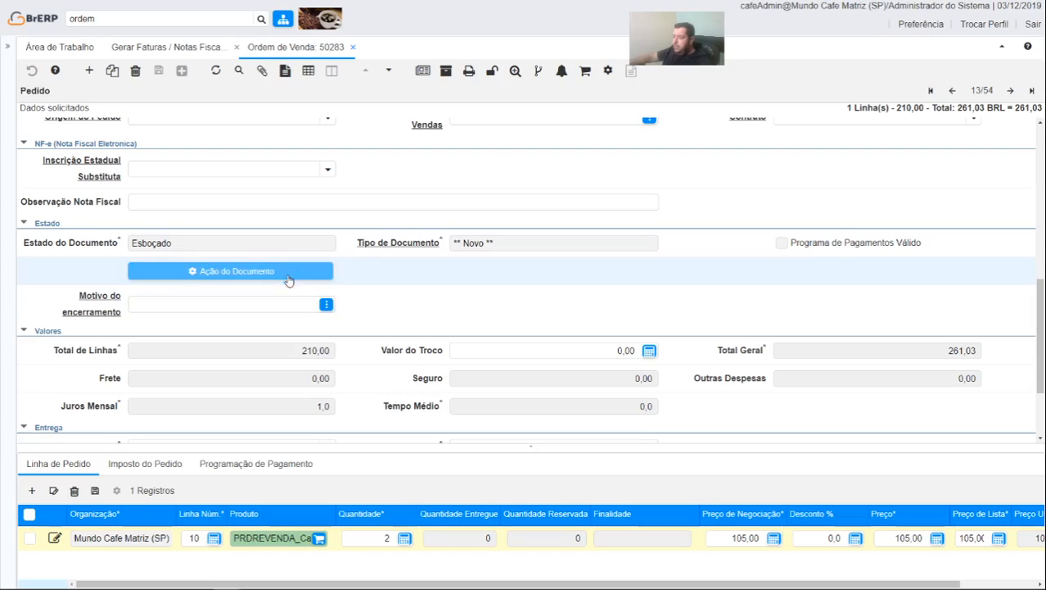
click(297, 277)
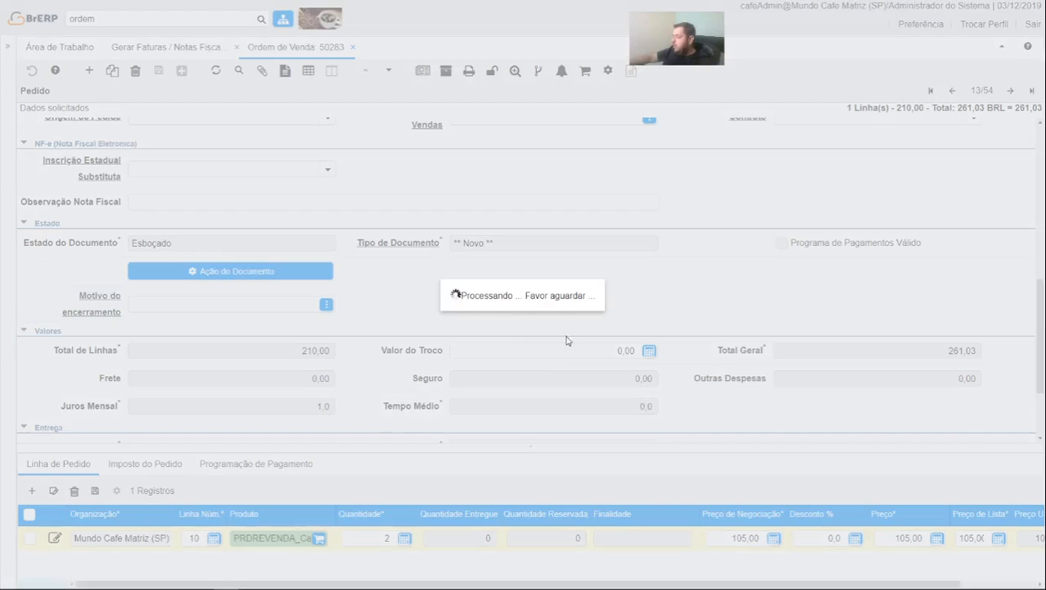
click(639, 383)
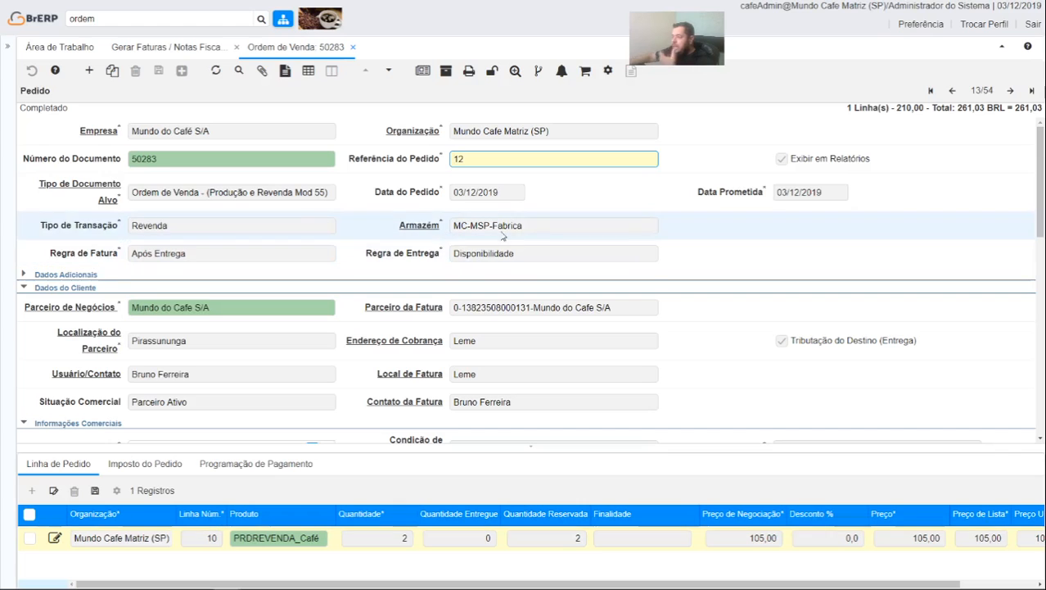
Return to the manual invoice generation window and refresh its list of orders ready for invoicing
click(167, 48)
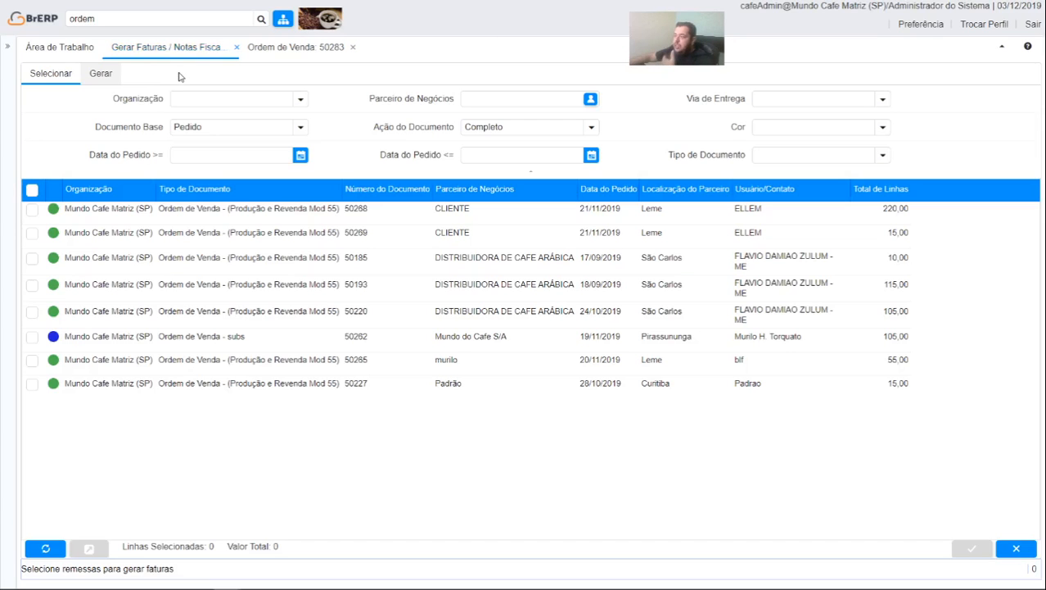
click(62, 546)
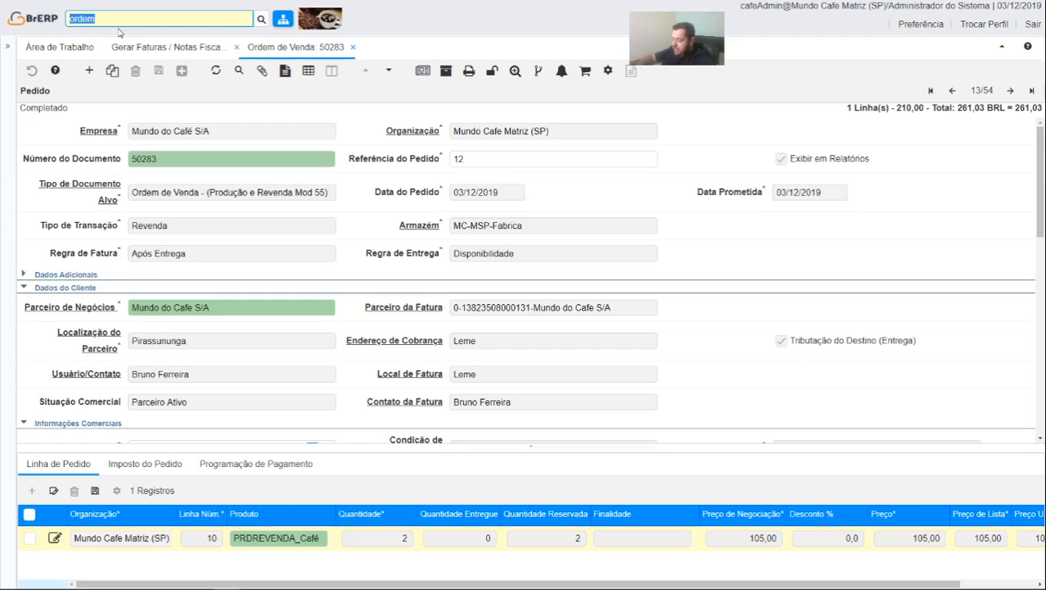
Open the detailed manual shipment generation window (Gerar Remessas Detalhada) and show its help with the colour legend
text(gerar)
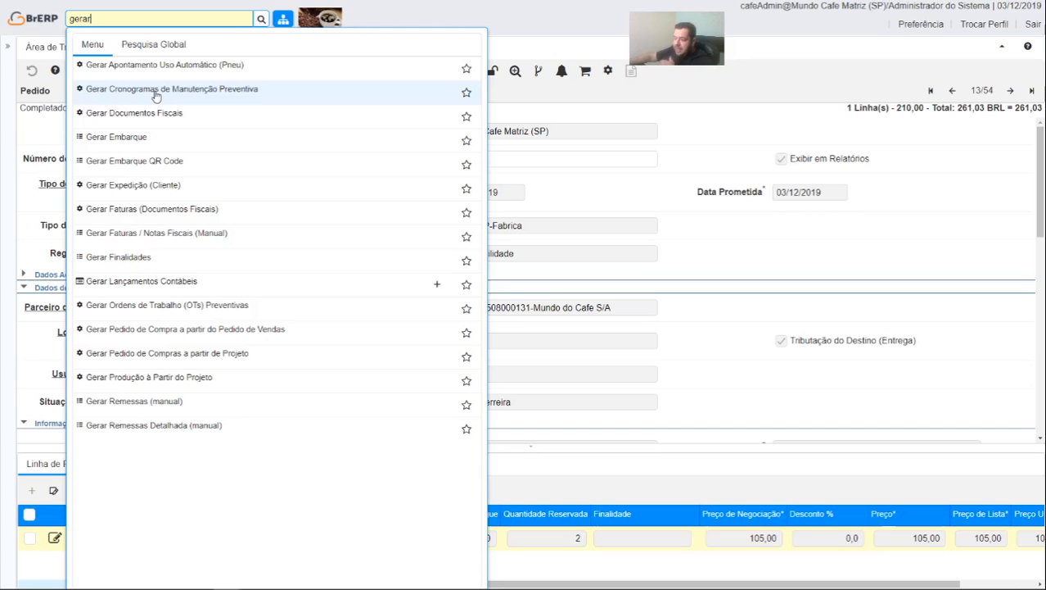
click(147, 428)
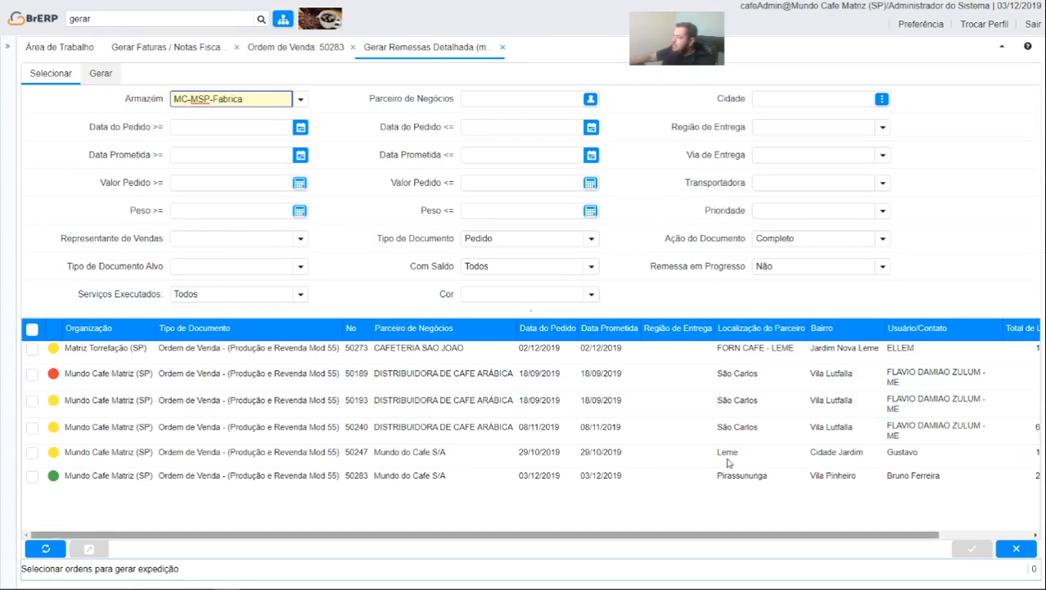
click(1029, 49)
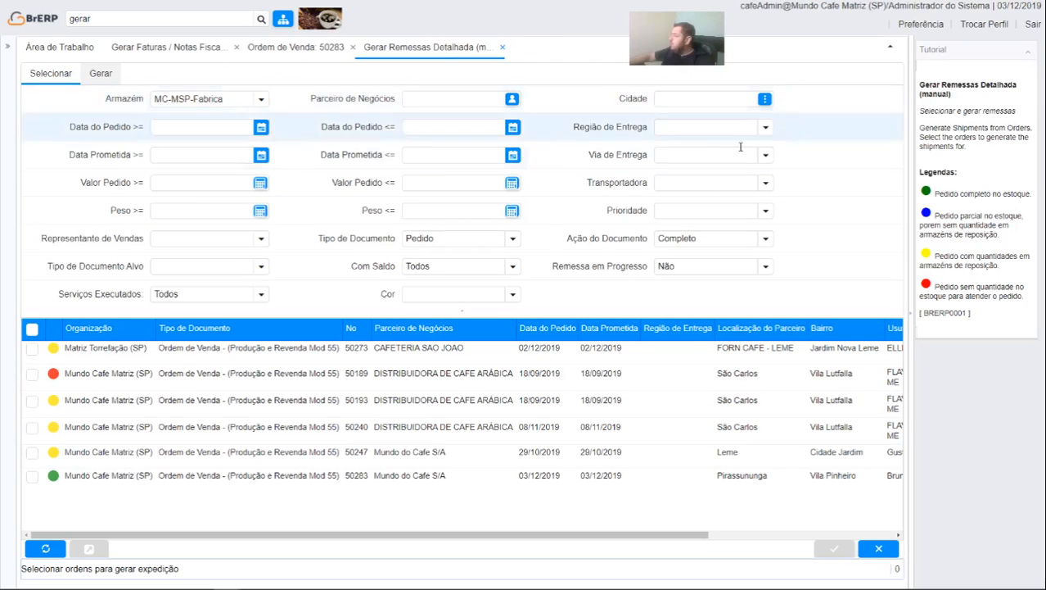
Generate the shipment for the Mundo do Cafe S/A order dated 03/12/2019, decline printing, and open the processed shipment record
click(33, 476)
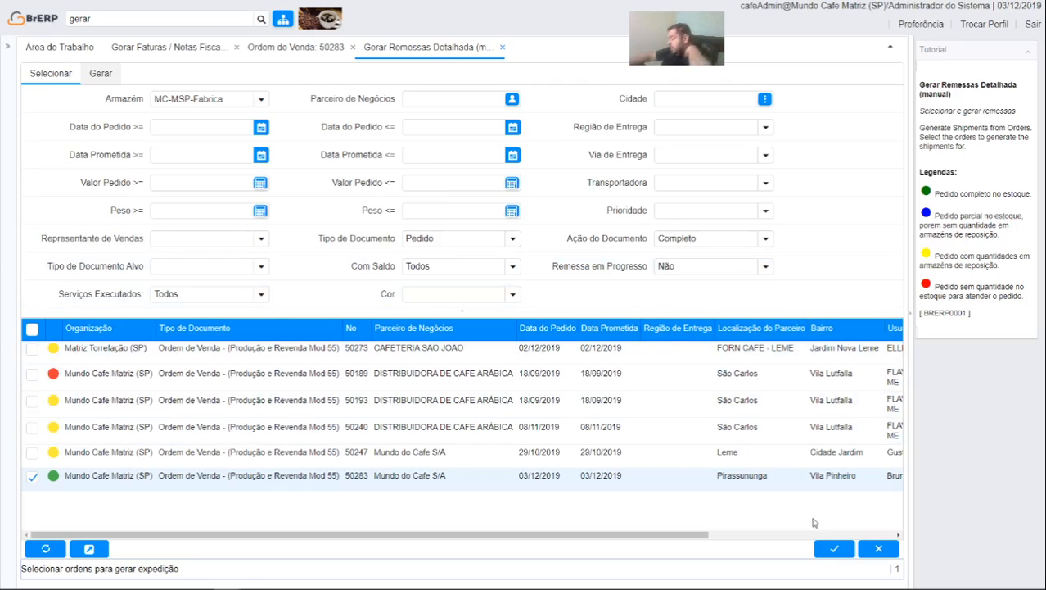
click(835, 551)
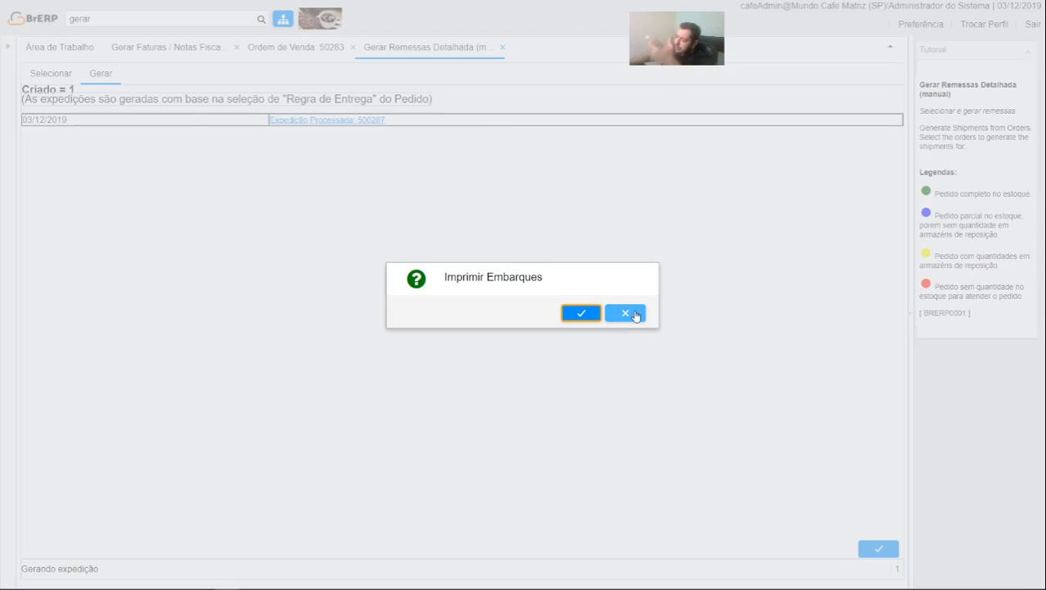
click(625, 314)
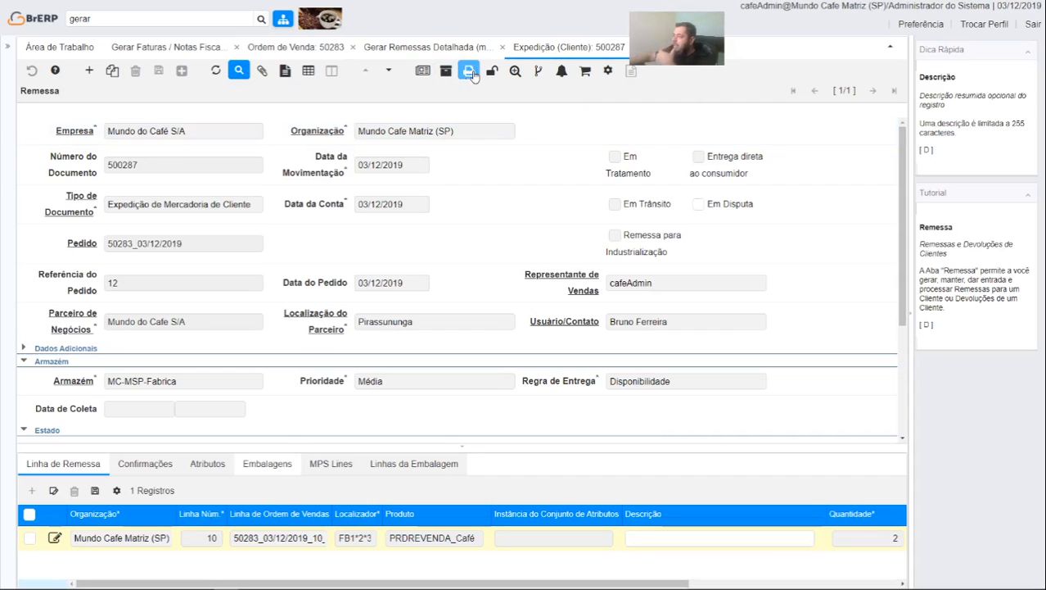
Print the customer shipment's material receipt and delivery report, and return to the shipment record while it loads
click(470, 72)
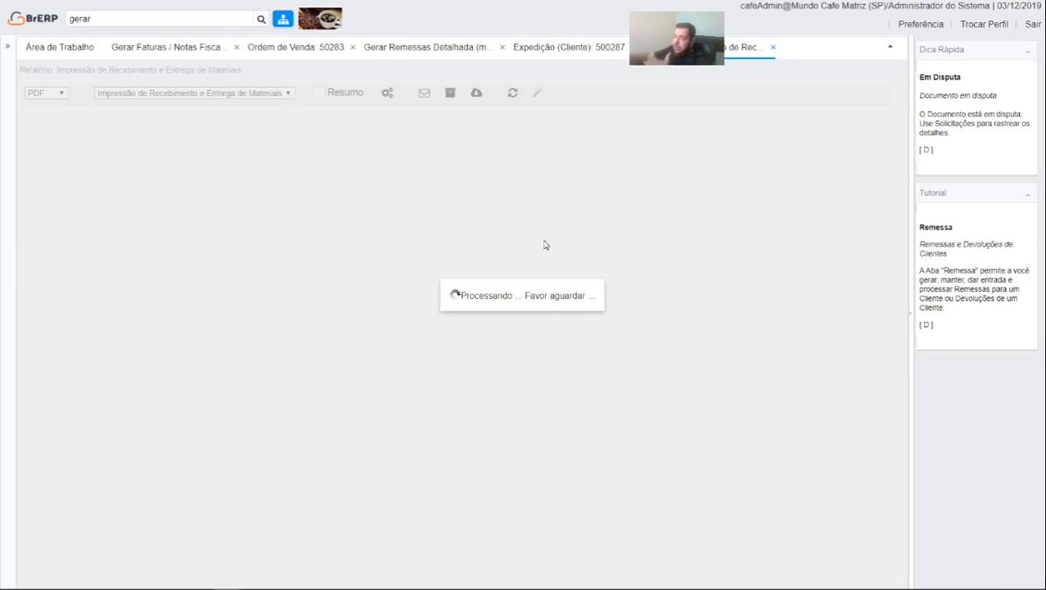
click(612, 47)
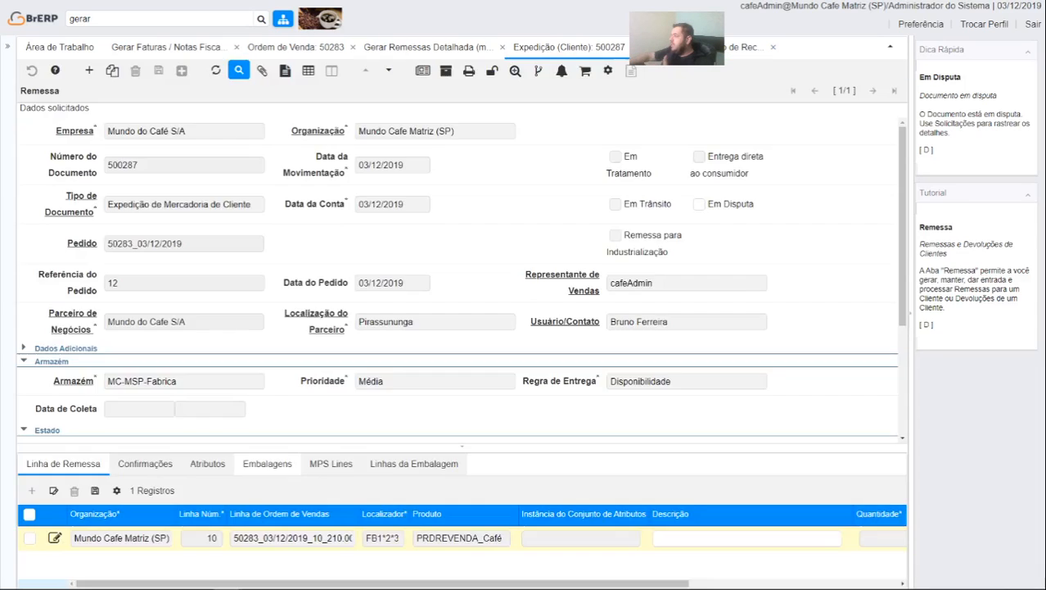
click(688, 47)
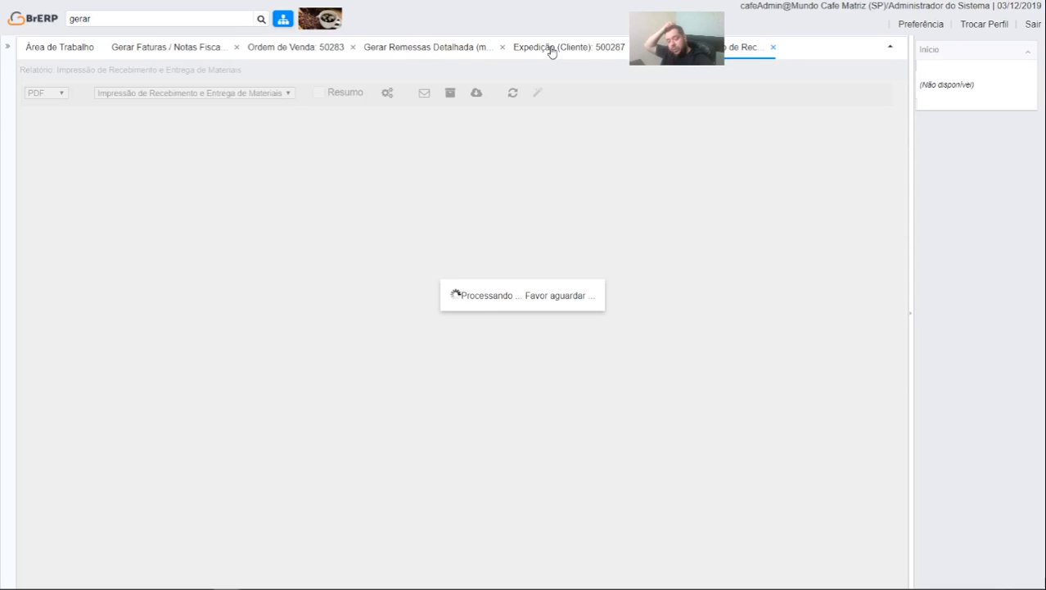
click(593, 47)
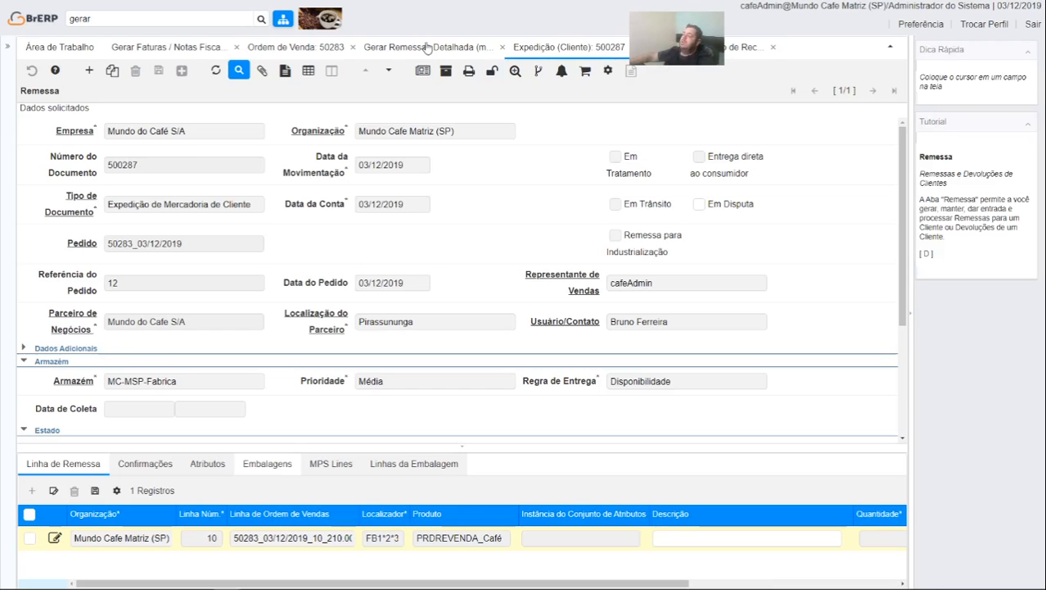
Refresh the manual invoice generation window's order list and sort it by document number
click(167, 49)
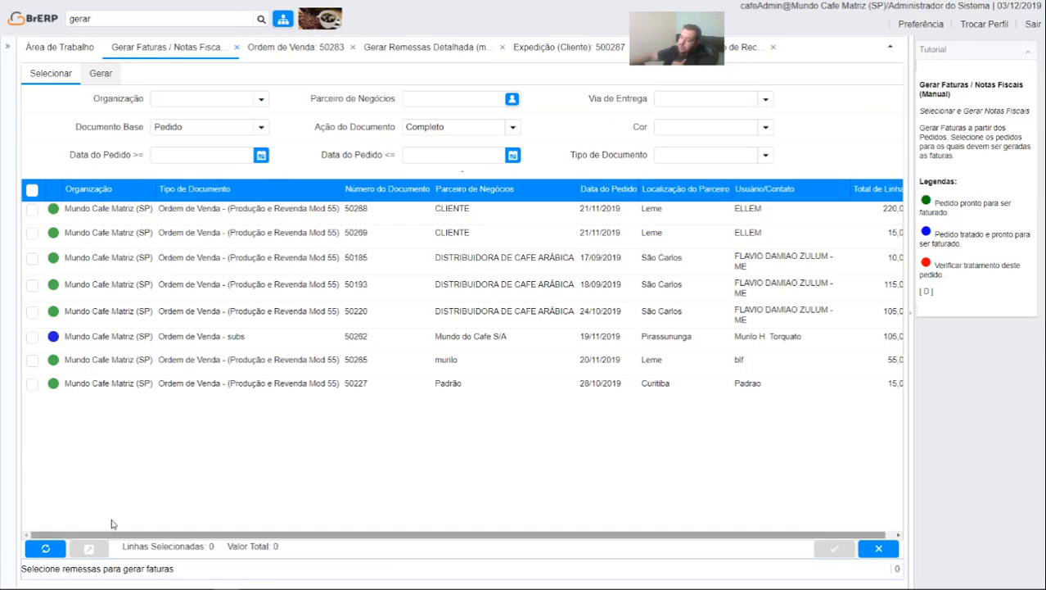
click(46, 547)
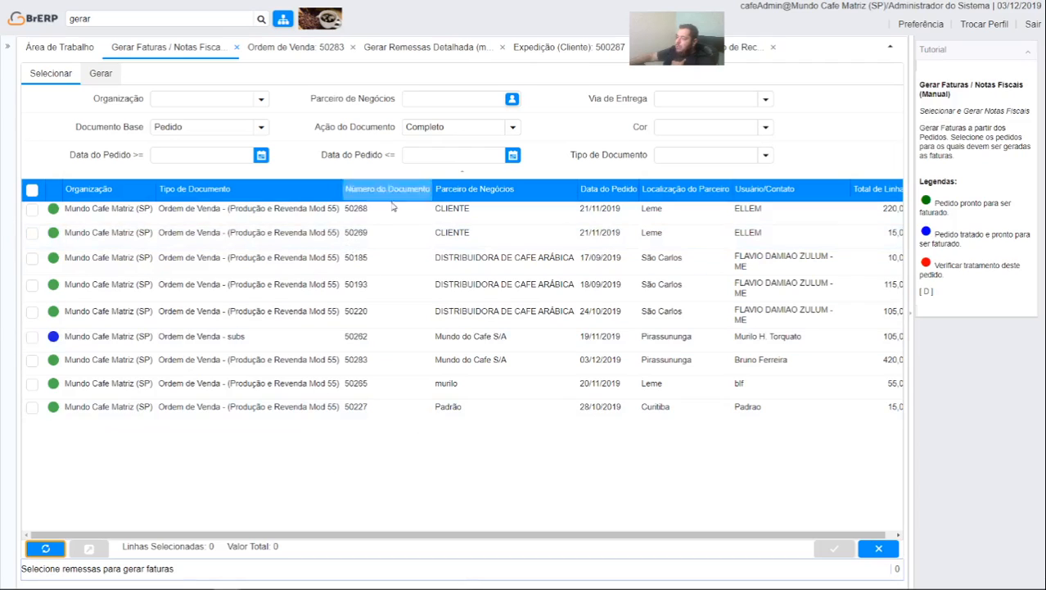
click(365, 206)
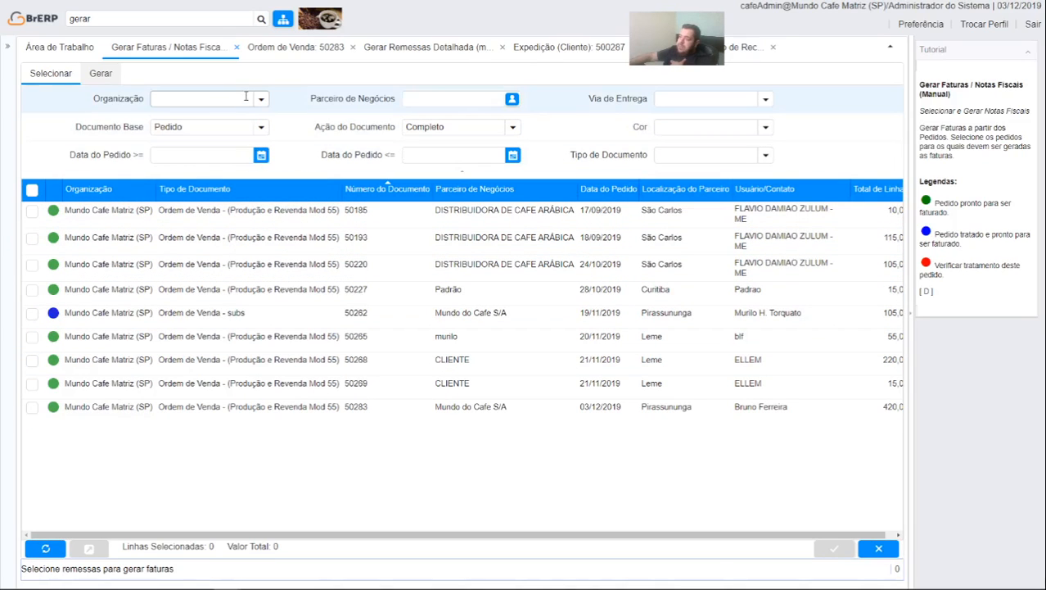
Filter the orders ready for invoicing by organization Mundo Cafe Matriz (SP) and select the order dated 03/12/2019
click(261, 98)
click(210, 188)
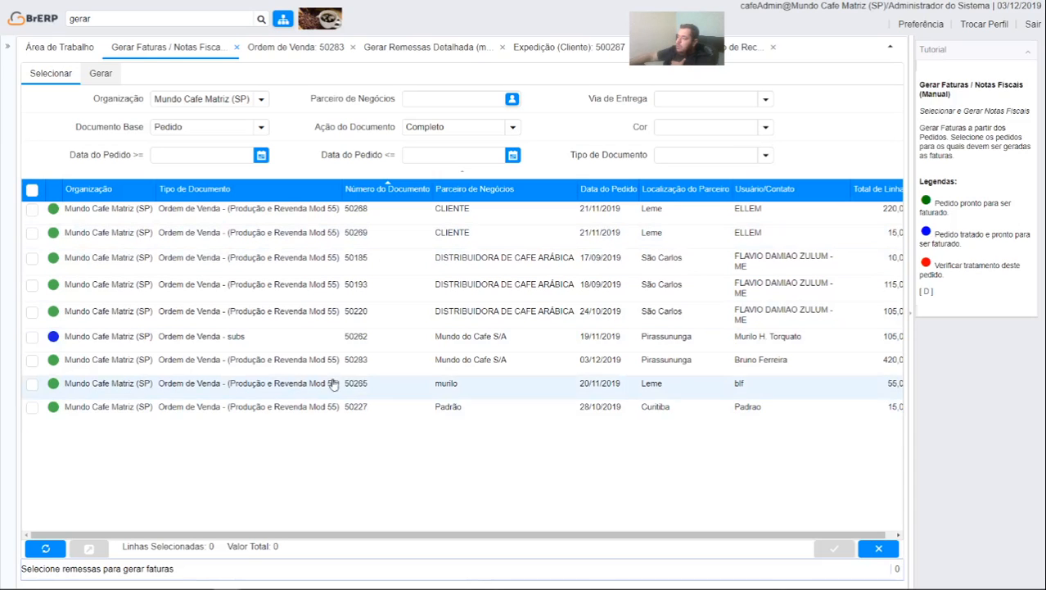
click(324, 364)
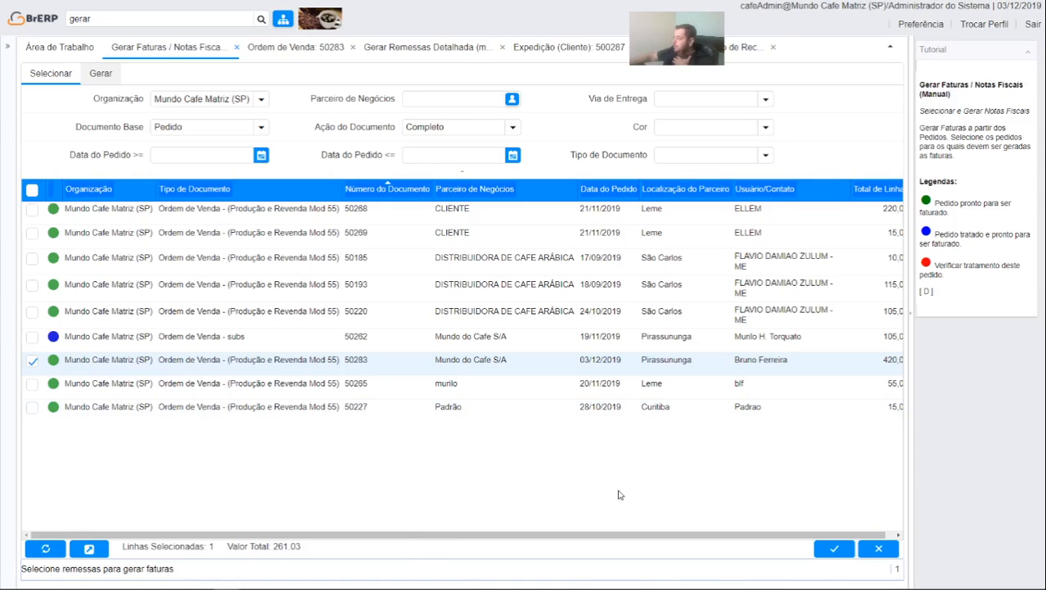
scroll(729, 541, right, 1)
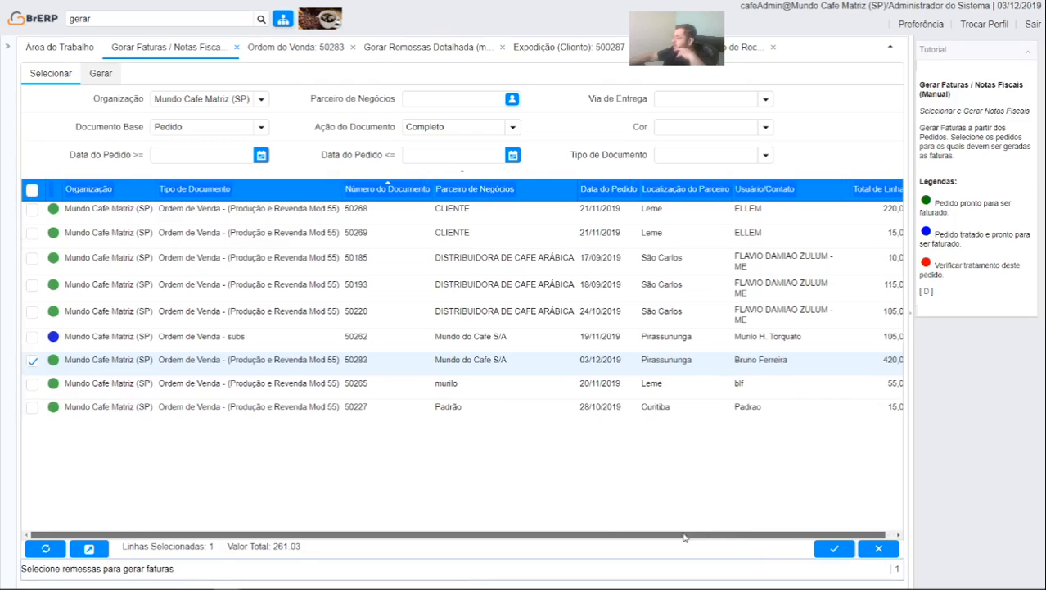
scroll(737, 543, left, 1)
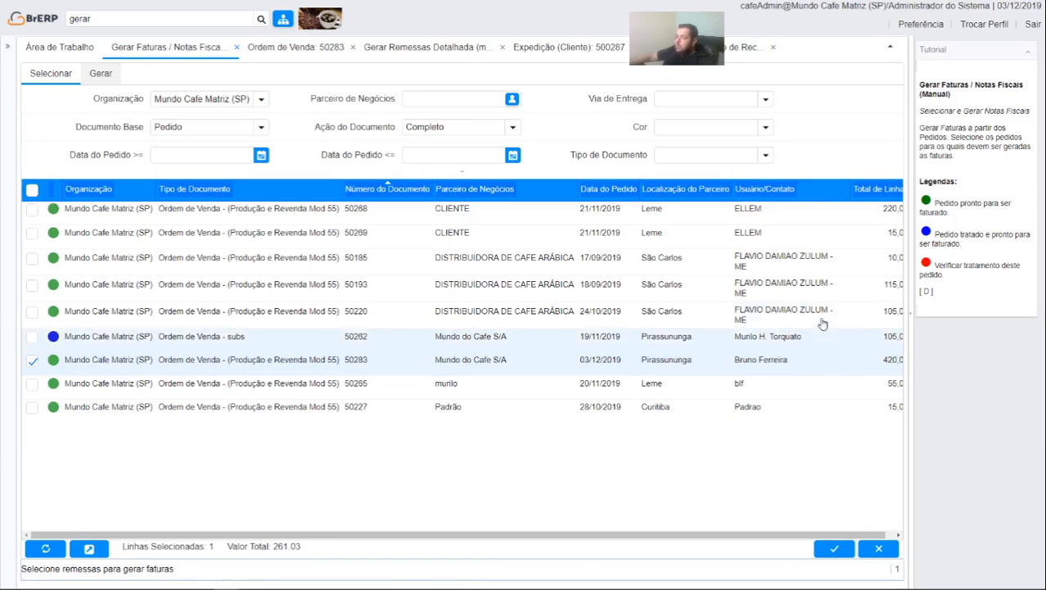
click(31, 313)
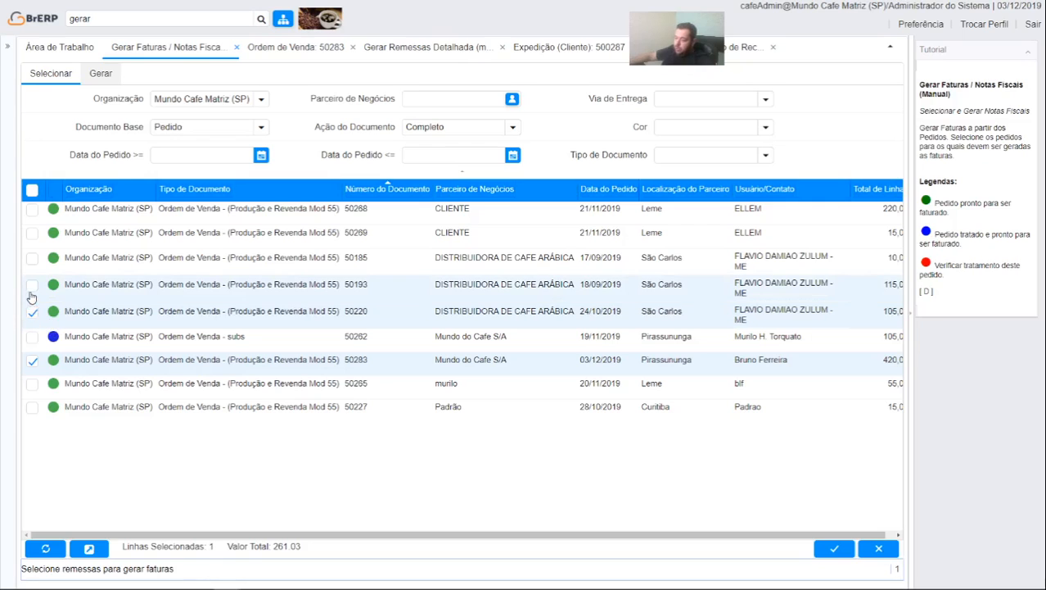
click(33, 313)
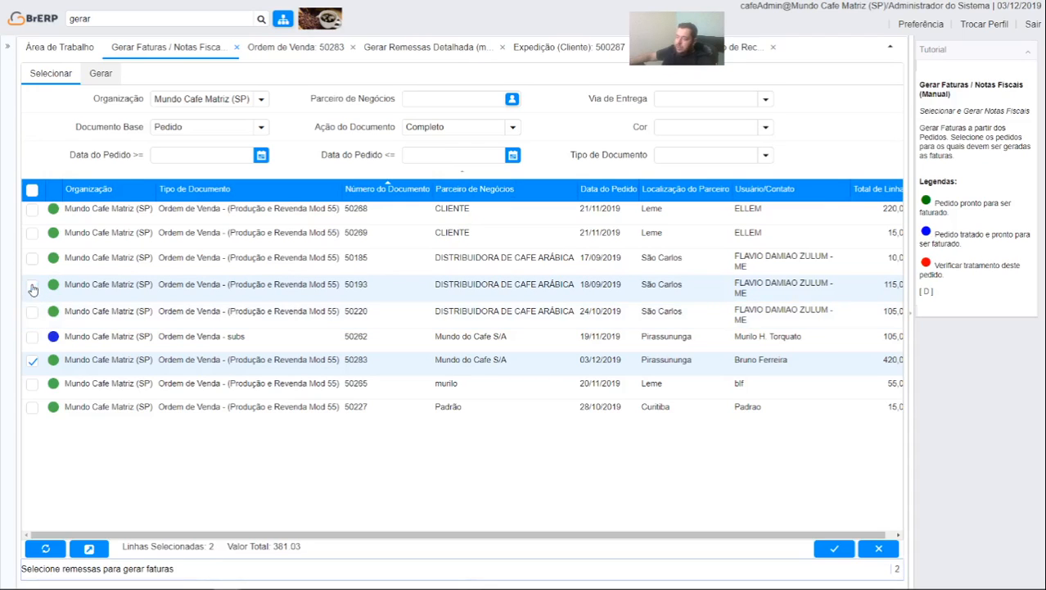
click(33, 285)
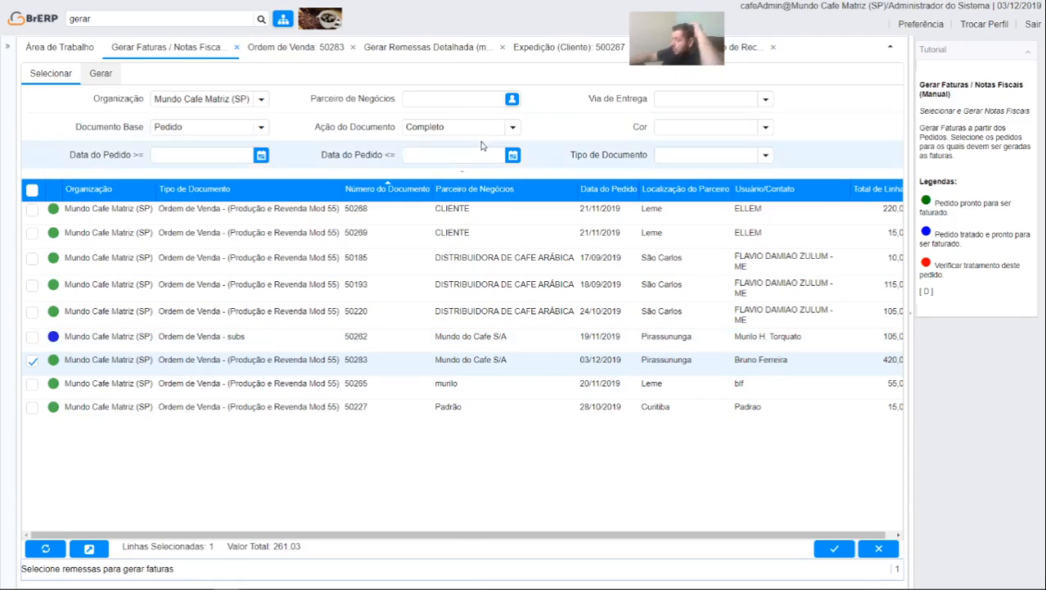
Examine the customer, order, product, quantity, location and signature fields on the printed shipment report, and close the report
click(661, 48)
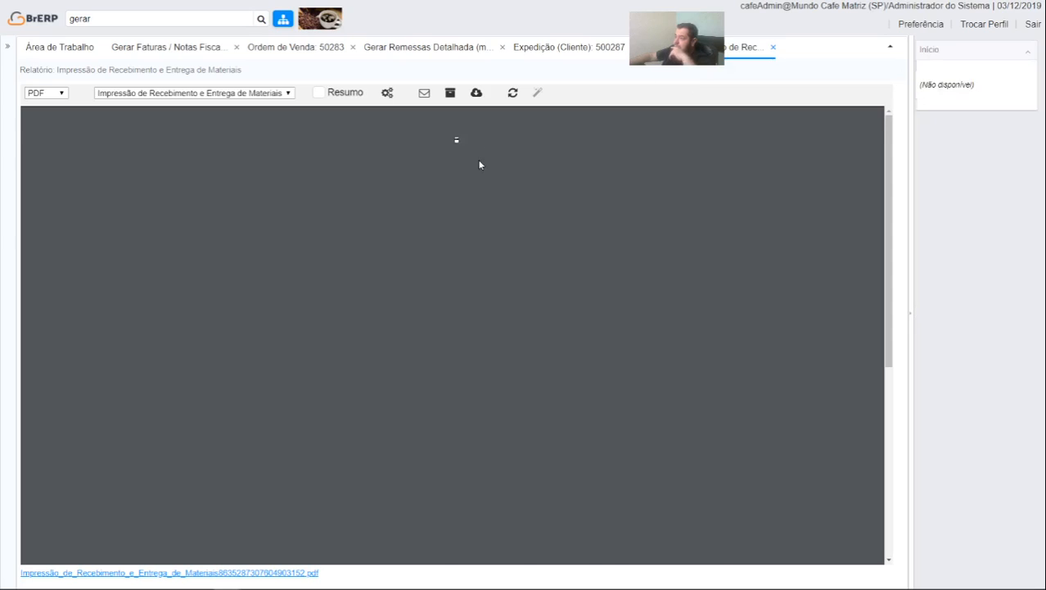
scroll(533, 213, down, 2)
scroll(531, 274, up, 1)
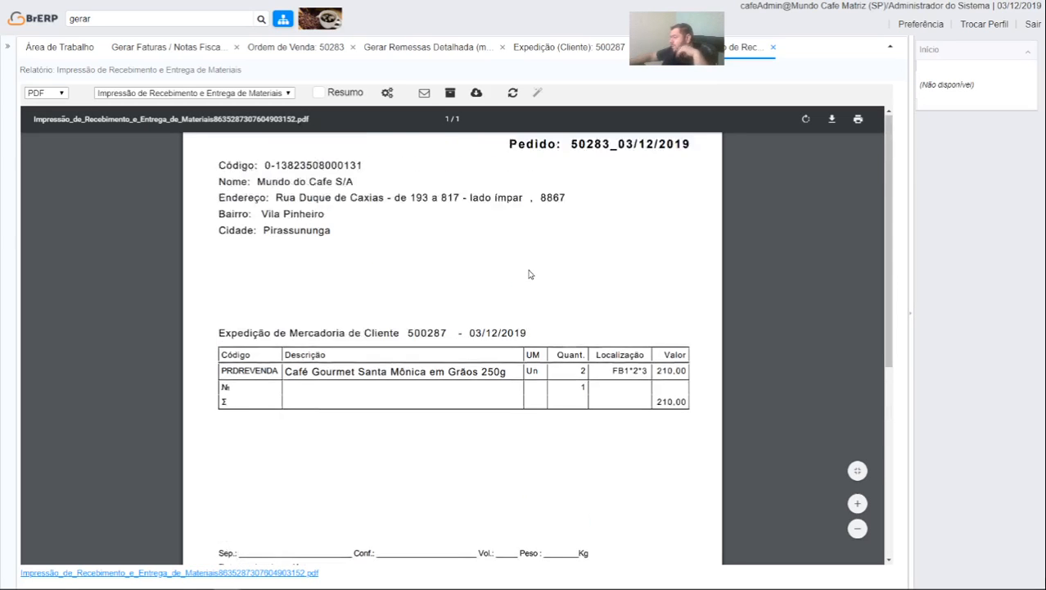
scroll(530, 270, up, 1)
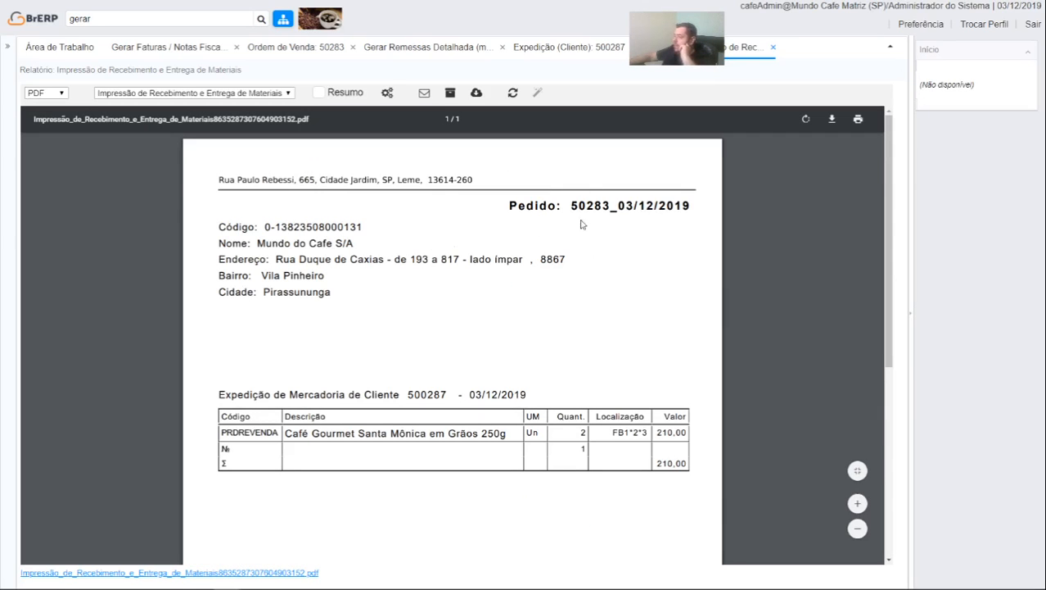
scroll(430, 237, down, 1)
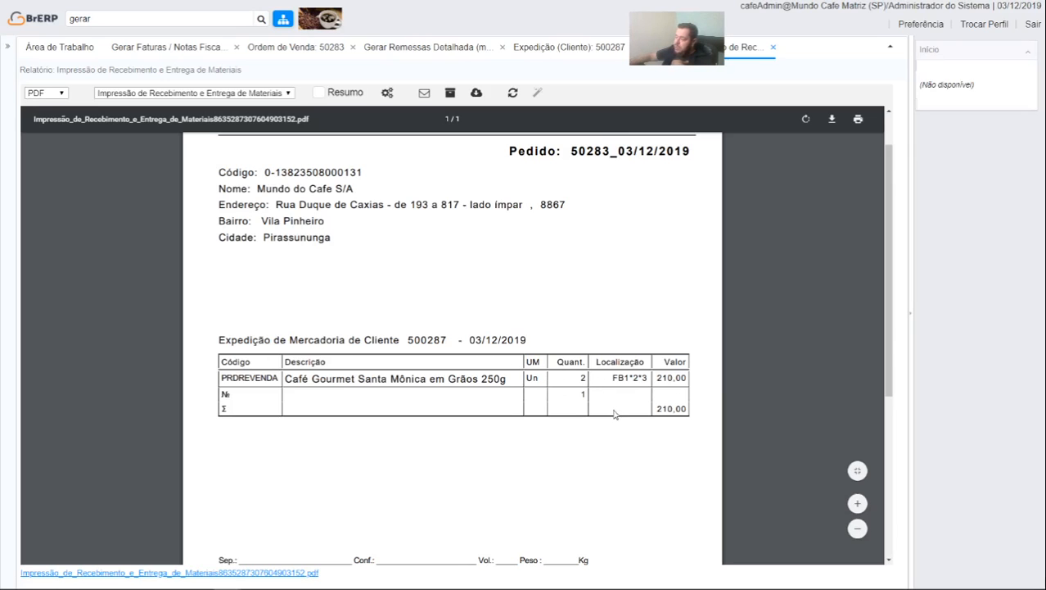
scroll(496, 372, down, 2)
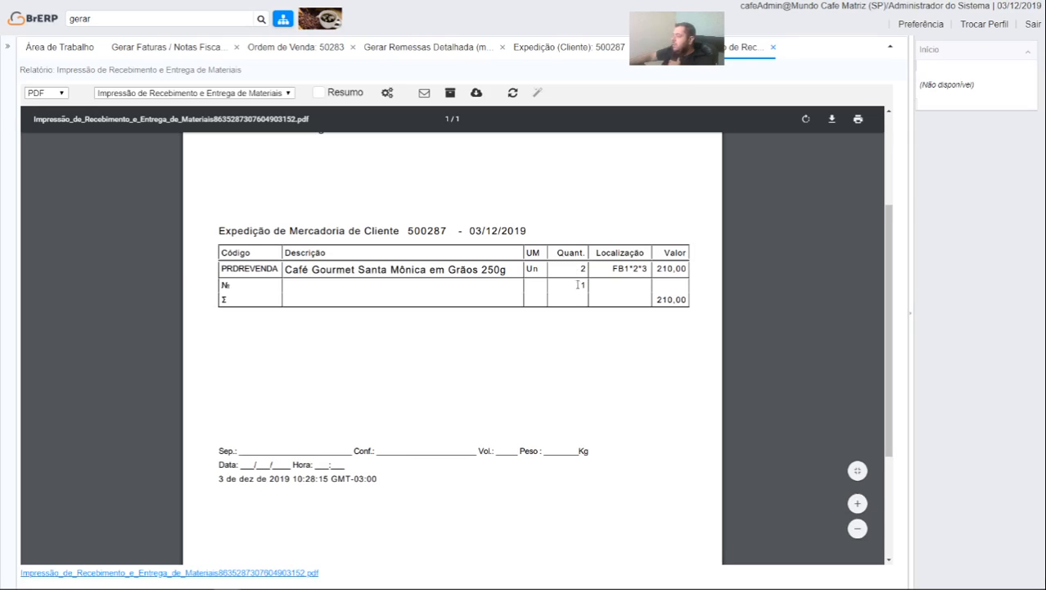
scroll(528, 317, down, 1)
scroll(528, 296, up, 4)
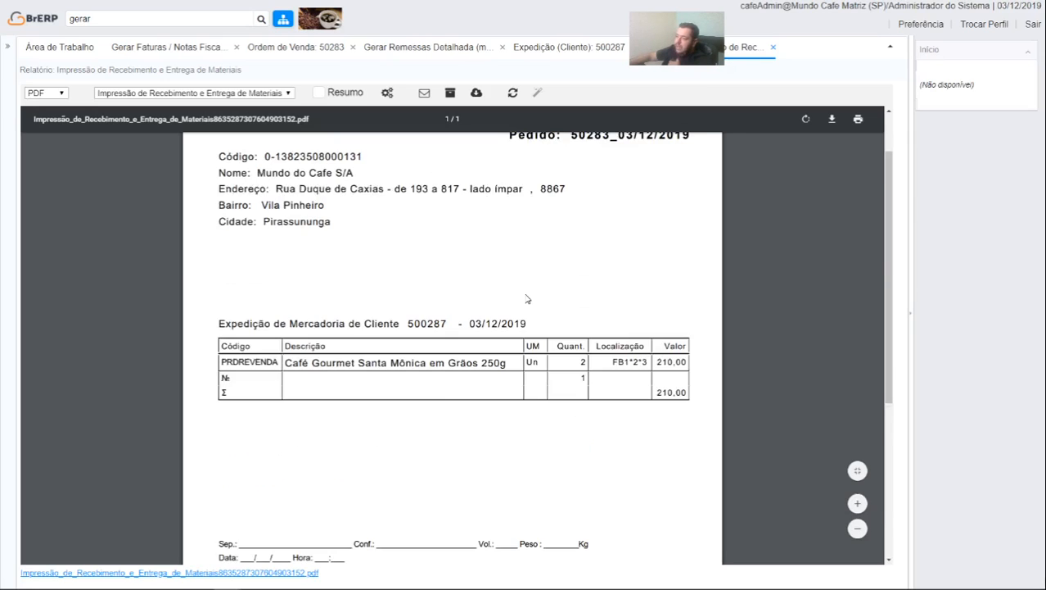
click(773, 51)
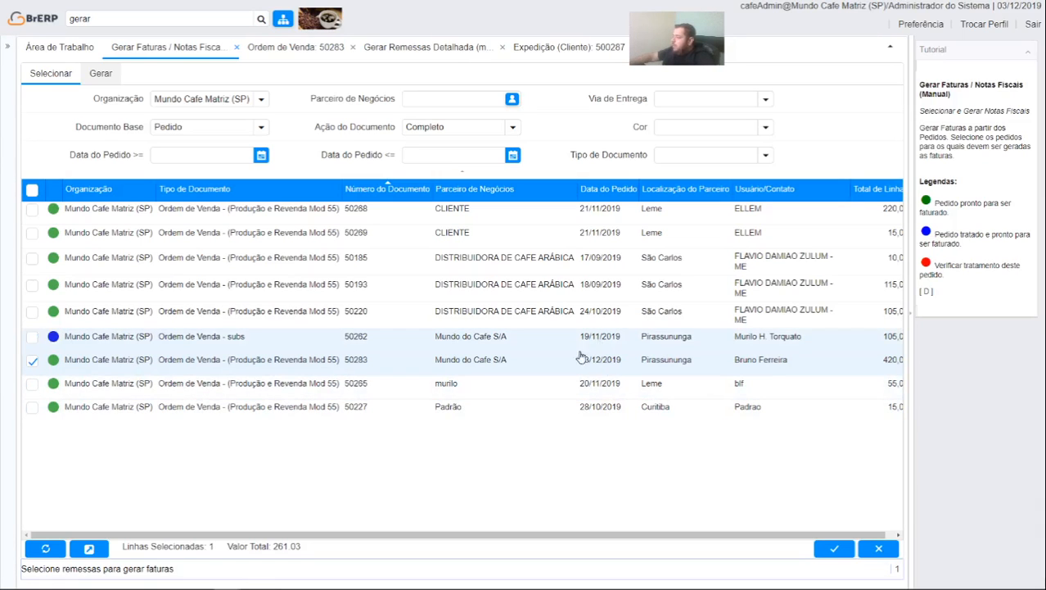
Limit the invoice generation list to orders dated from 03/12/2019 onward
click(221, 153)
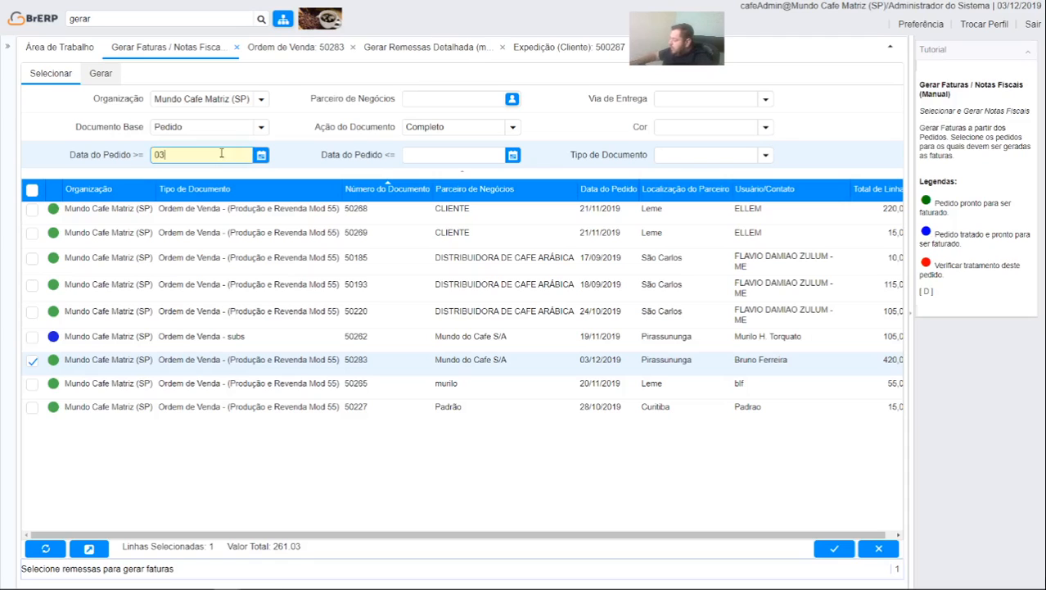
text(03/12/2019)
key(Tab)
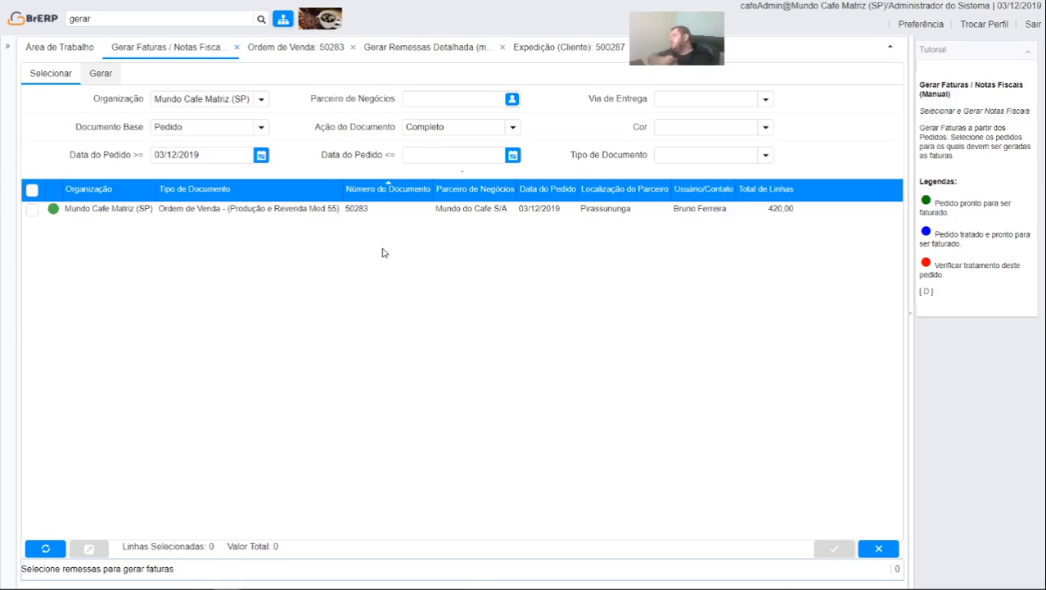
Generate the invoice for the filtered Mundo do Cafe S/A order and accept printing it
click(32, 210)
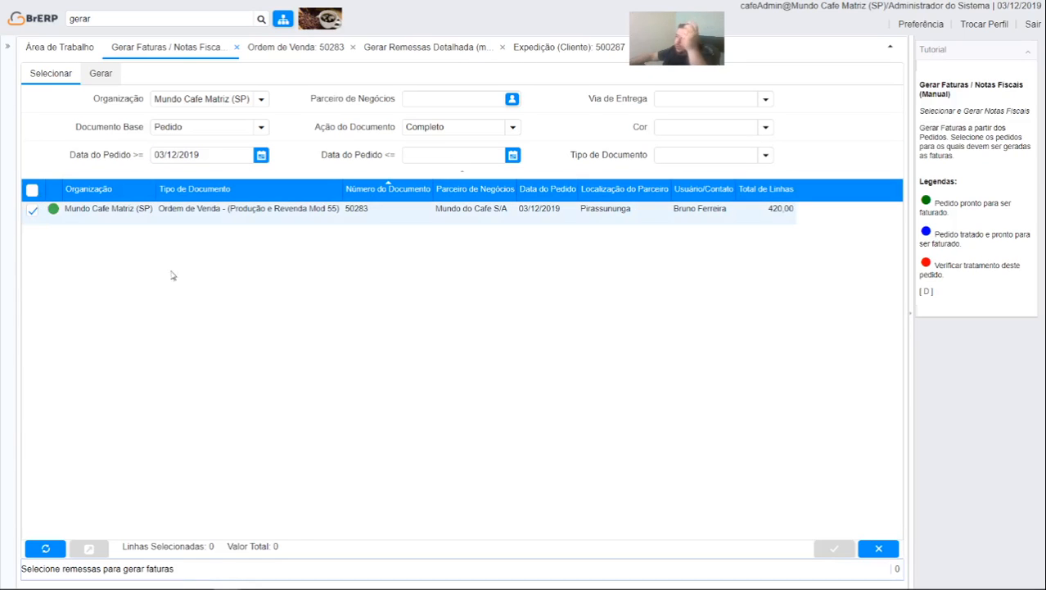
click(837, 549)
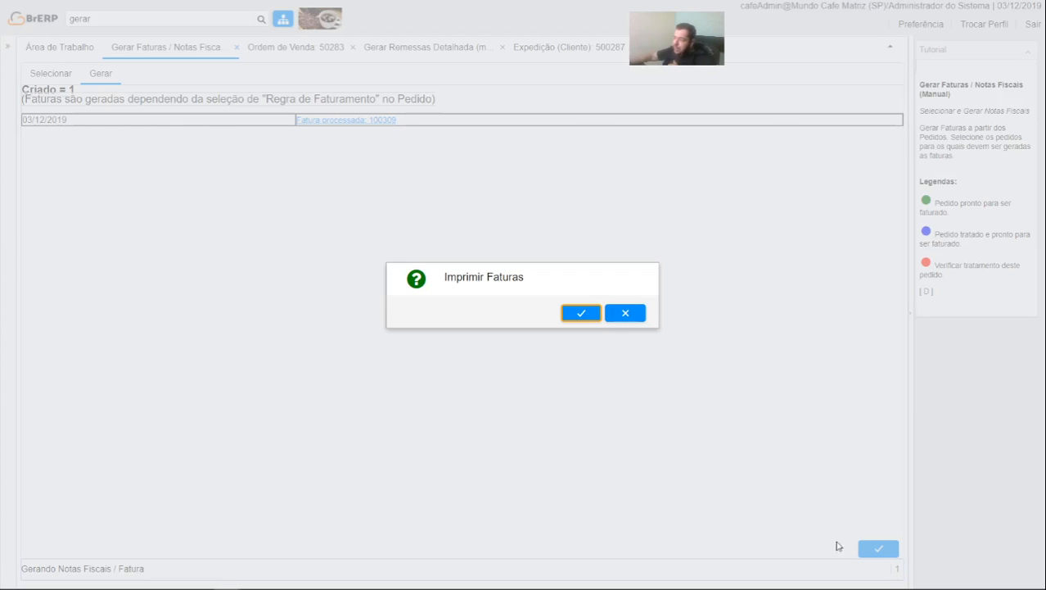
click(578, 312)
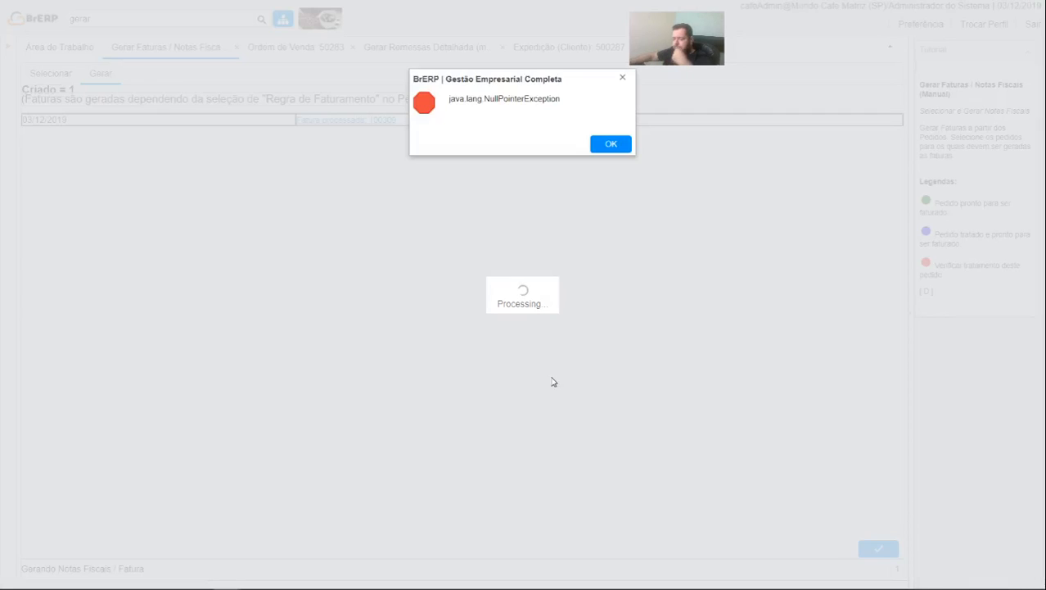
Dismiss the error dialog and reload the ERP page, confirming that unsaved changes may be lost
click(620, 146)
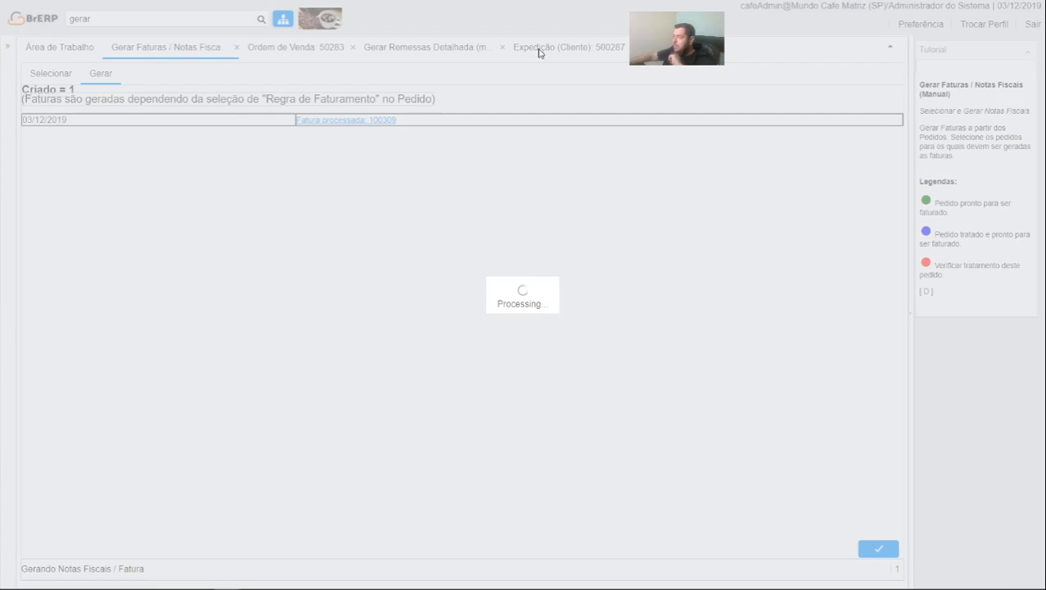
key(F5)
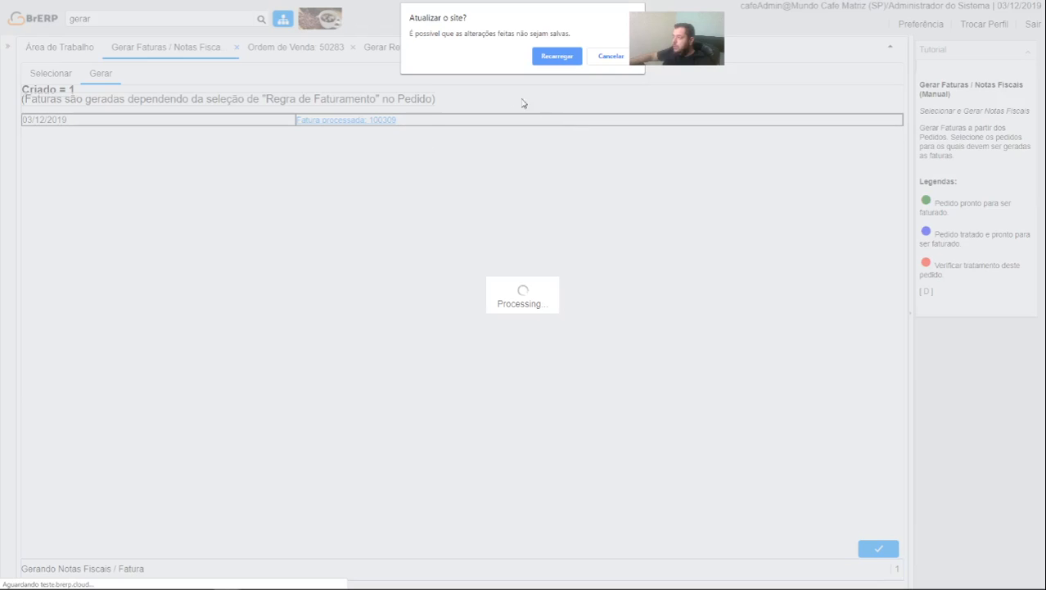
click(562, 56)
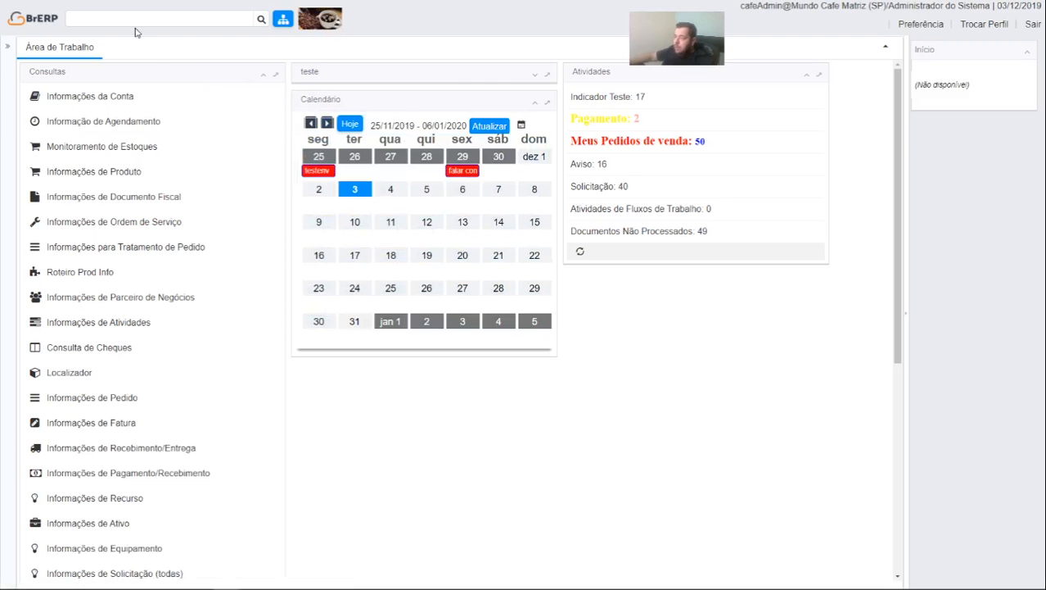
Search the ERP menu for "lote" and open the Lote de NF-e window
click(91, 19)
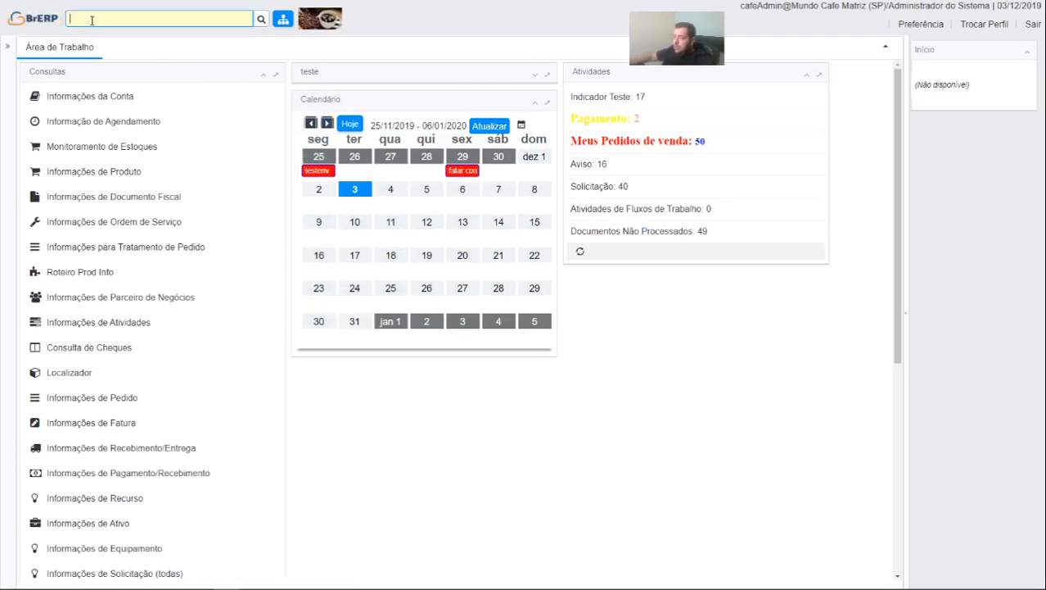
text(loca)
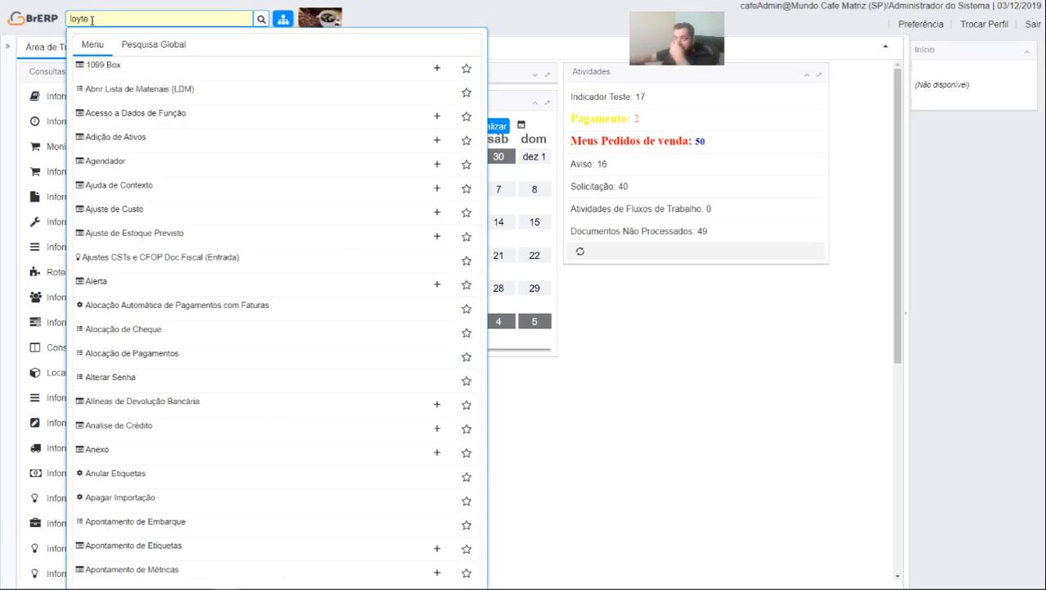
key(BackSpace)
key(BackSpace)
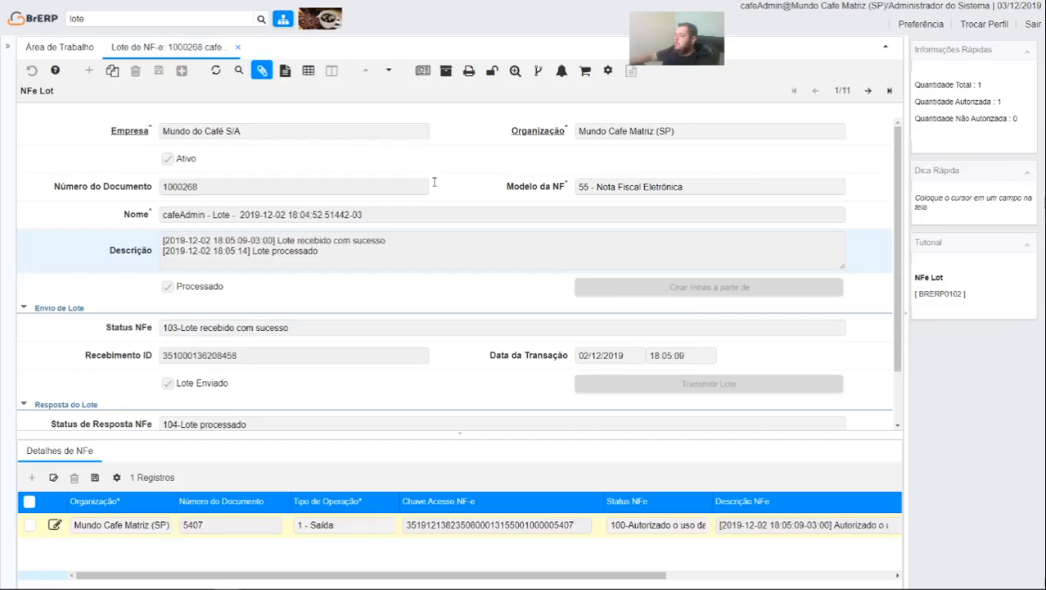
Create a new NF-e lot for Mundo Cafe Matriz (SP) and add a line from document 5409
key(alt+n)
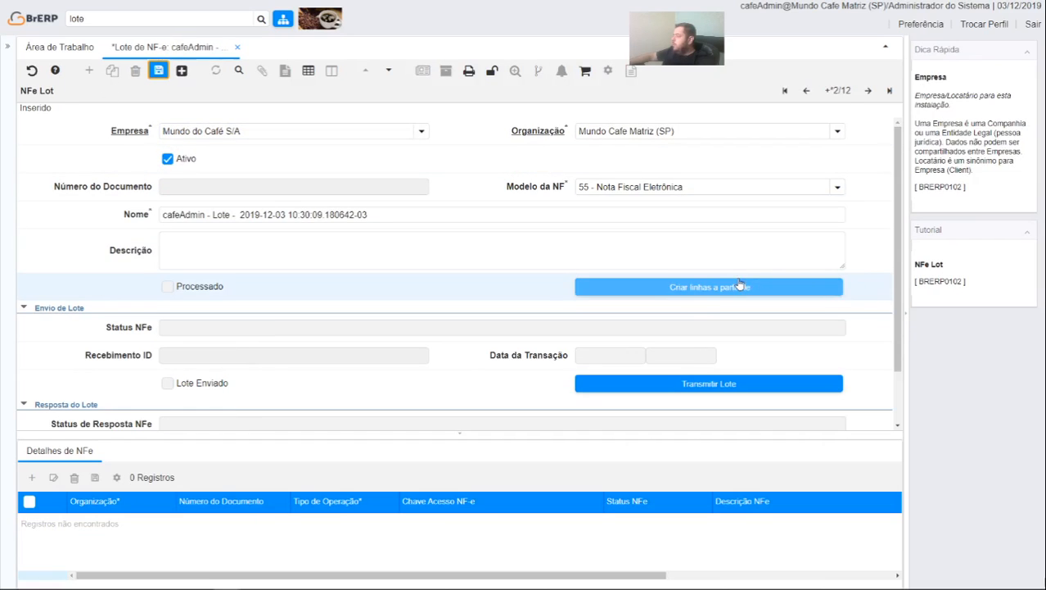
click(745, 285)
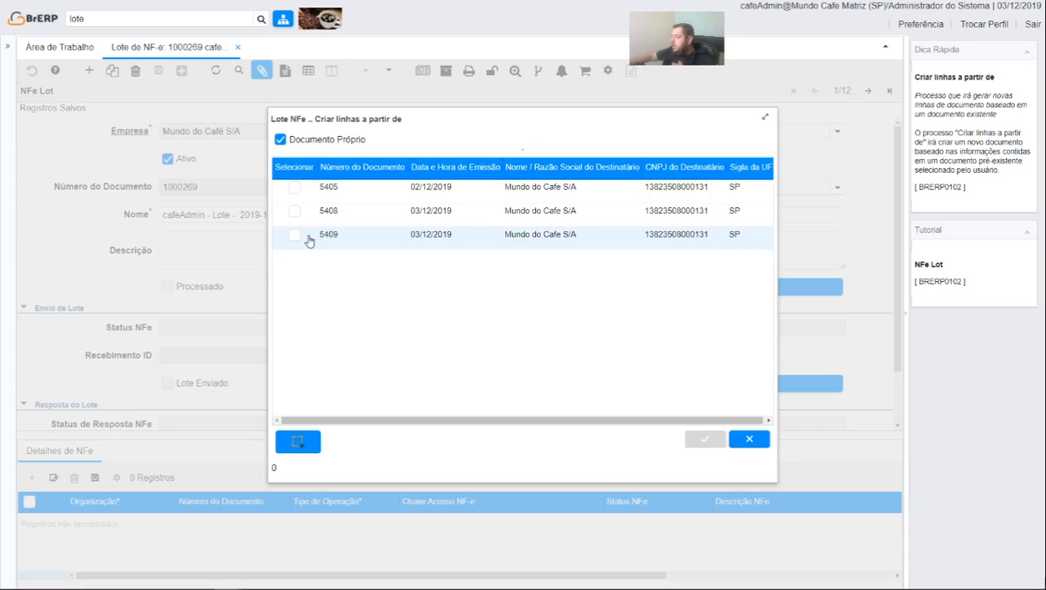
click(702, 437)
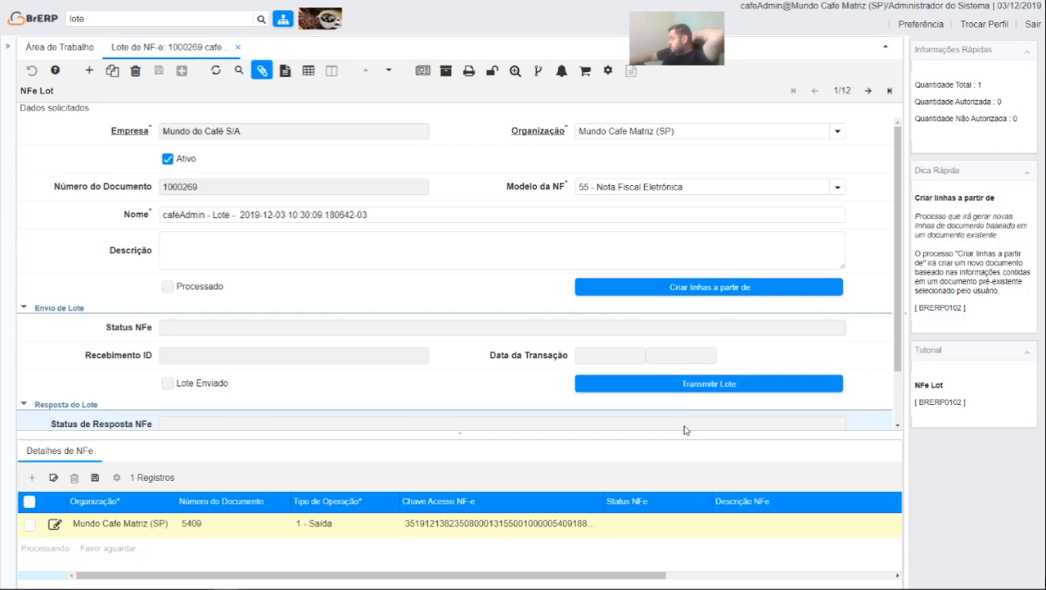
Transmit the new NF-e lot and retrieve its return
click(705, 384)
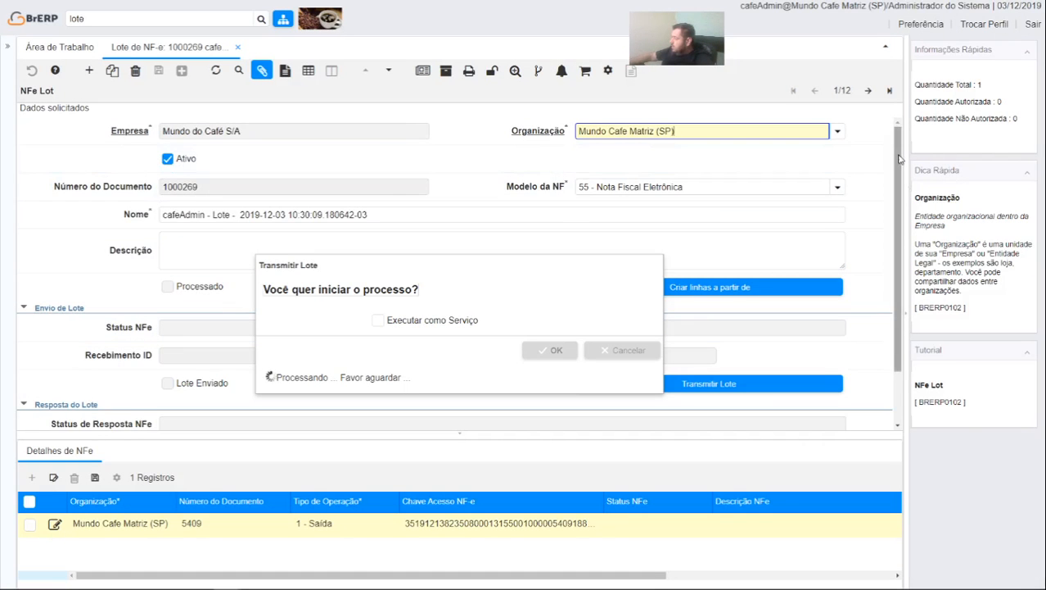
drag(899, 195, 900, 252)
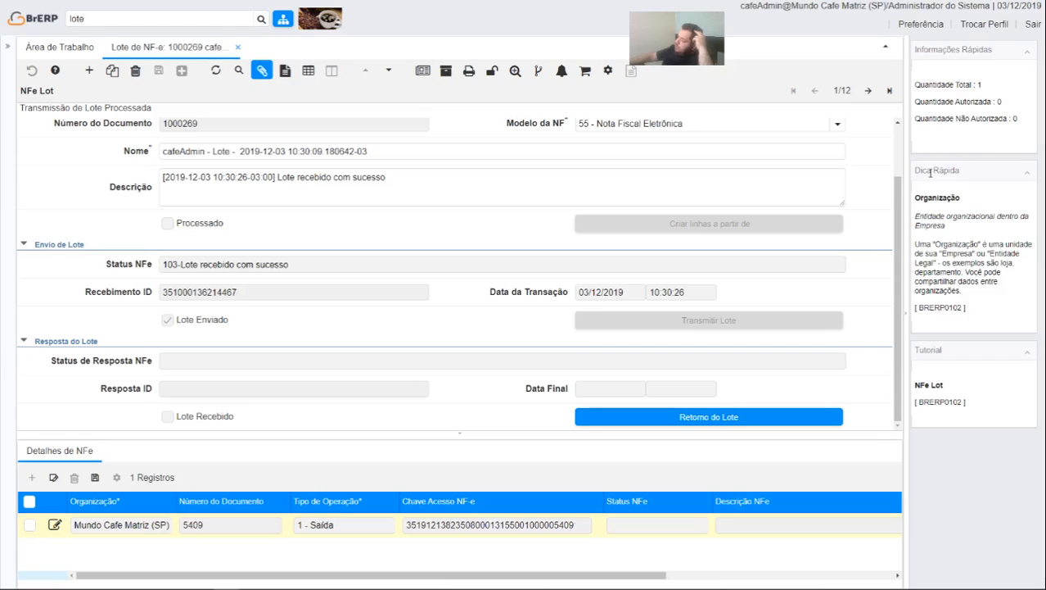
click(709, 417)
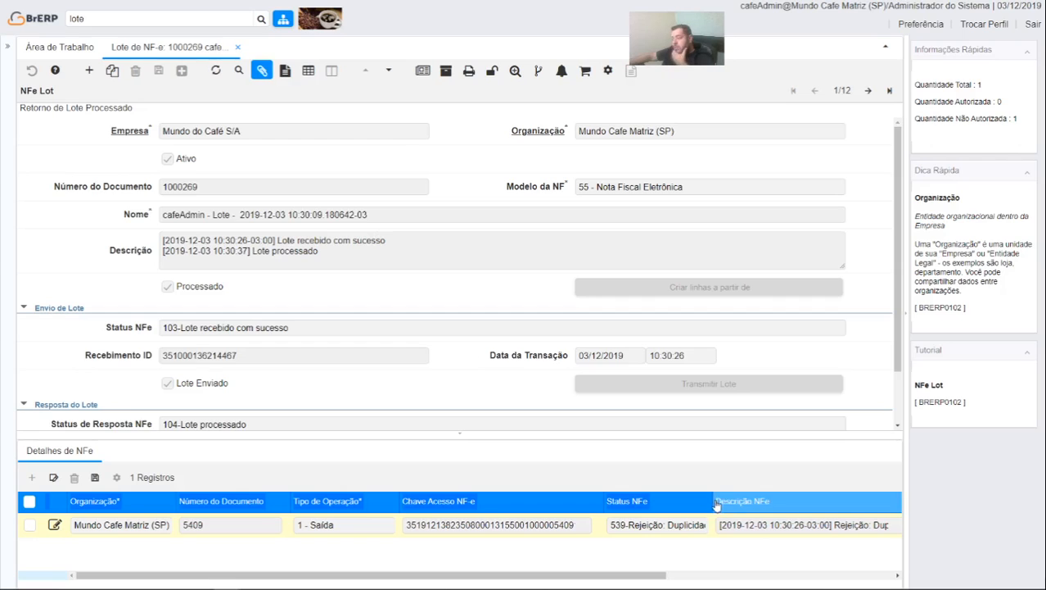
Widen the status, description and protocol columns of the lot's NF-e line and examine the response
drag(710, 503, 819, 503)
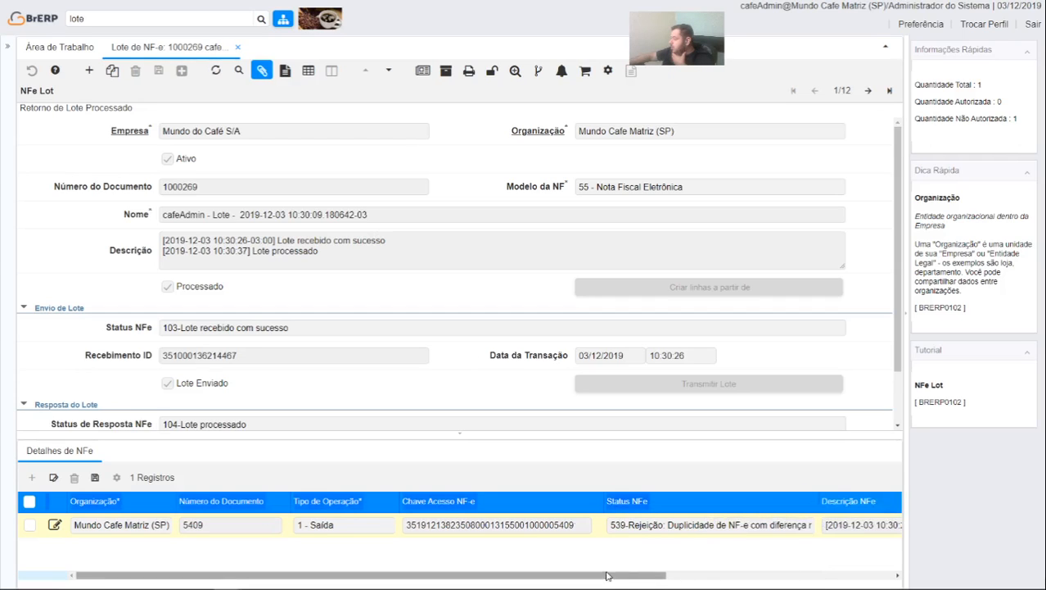
drag(583, 574, 666, 574)
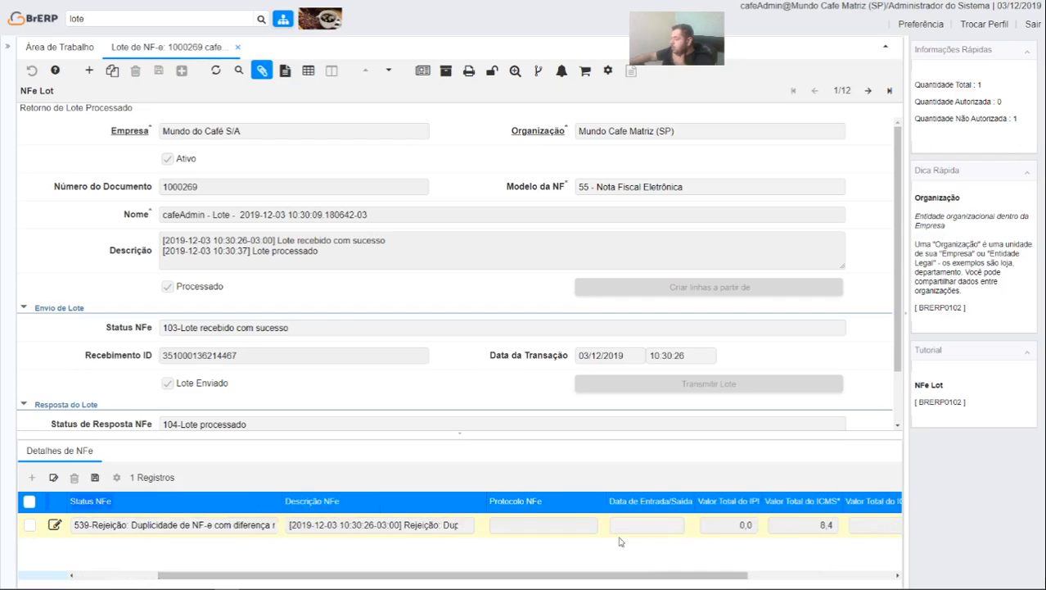
click(499, 500)
drag(607, 500, 723, 503)
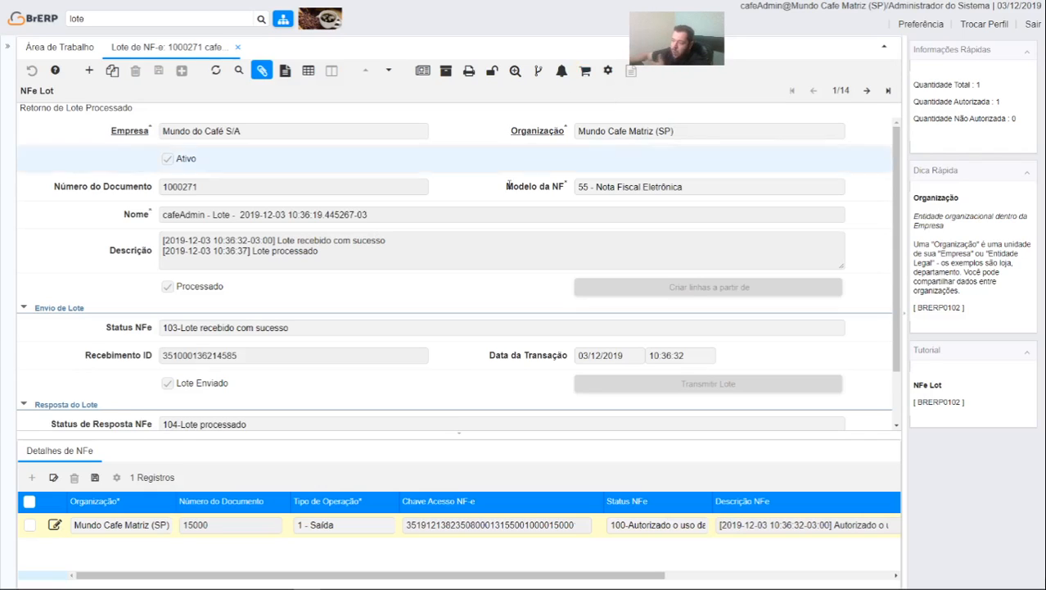
Open the NF-e detail of lot 1000271 in single-record view and examine its authorization, issuer and recipient data
scroll(284, 298, down, 1)
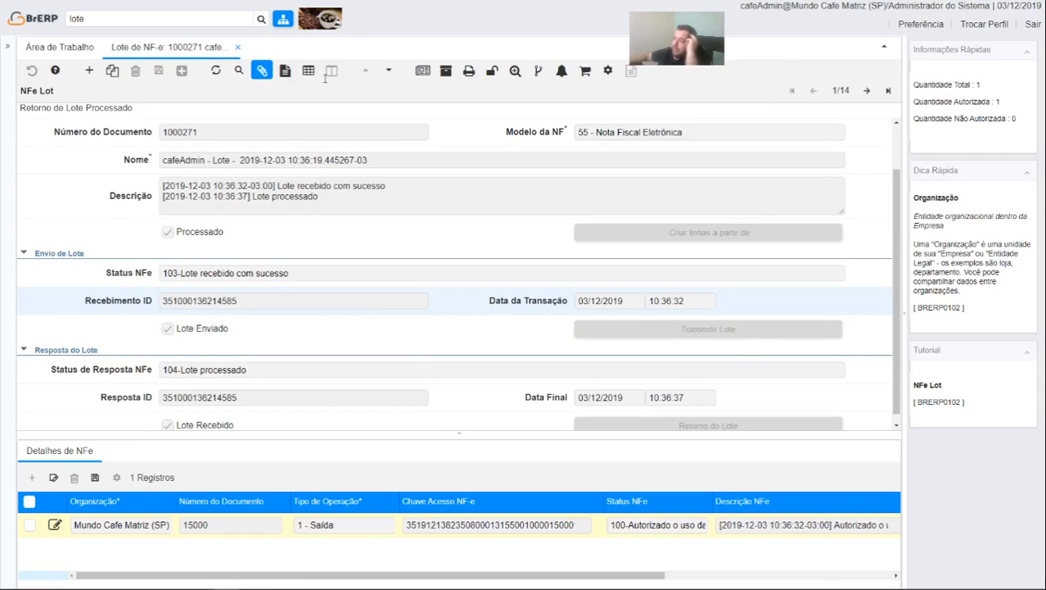
click(389, 71)
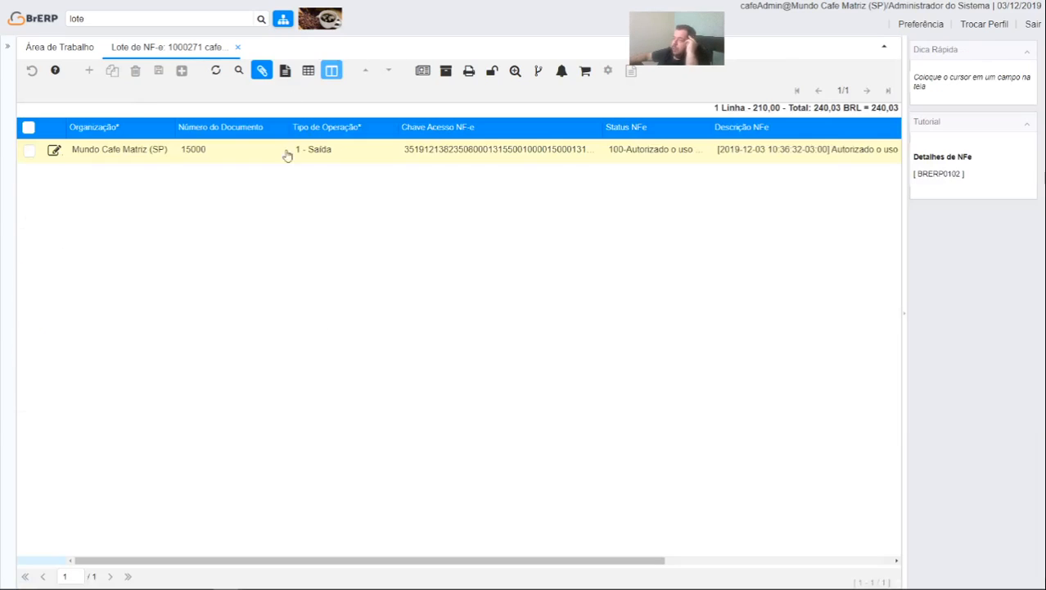
click(308, 70)
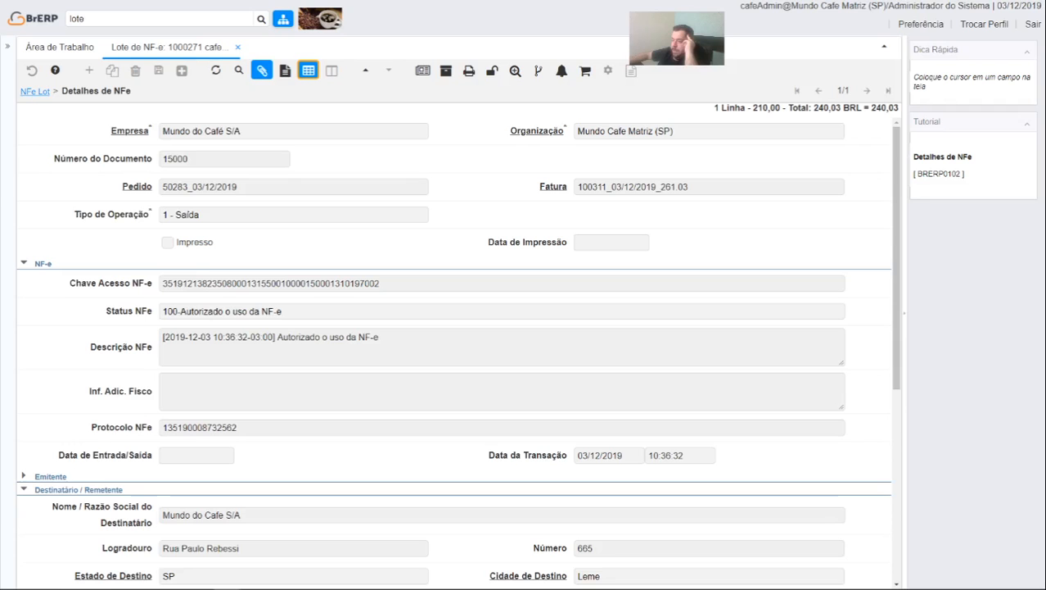
scroll(549, 280, down, 4)
scroll(269, 328, up, 4)
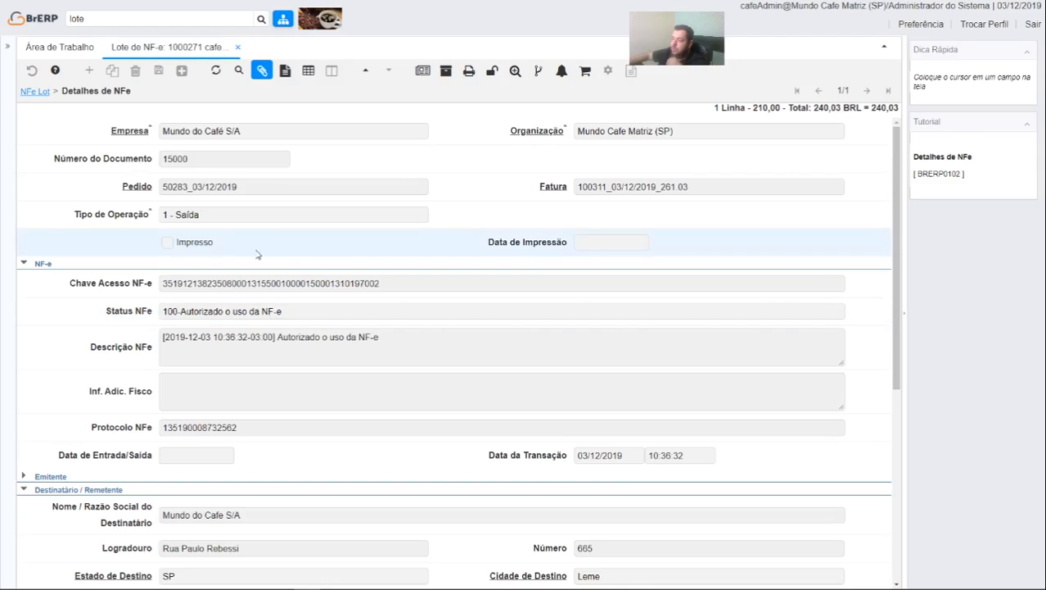
click(24, 476)
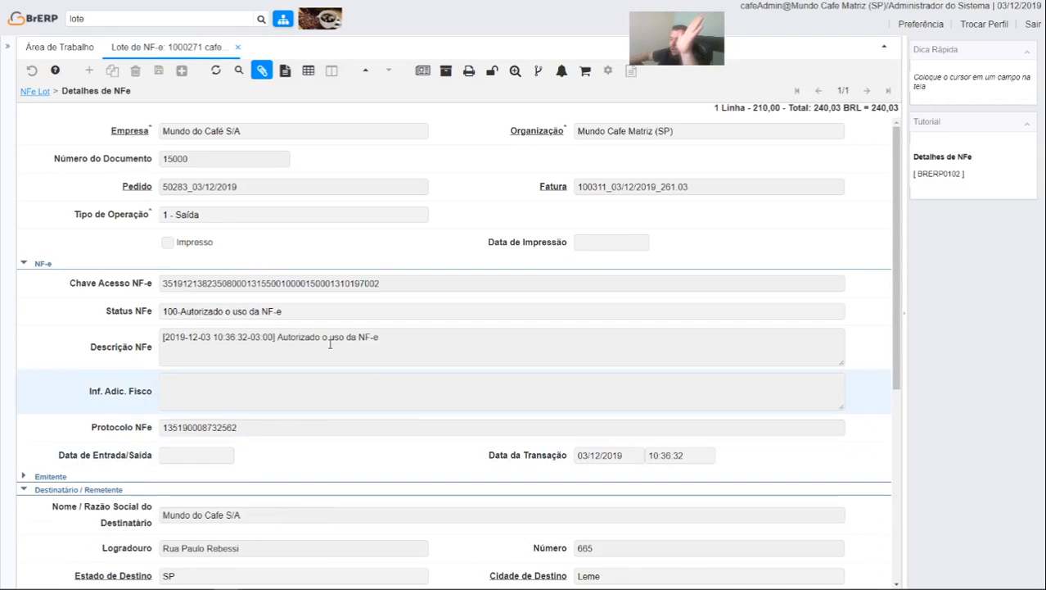
scroll(385, 332, down, 3)
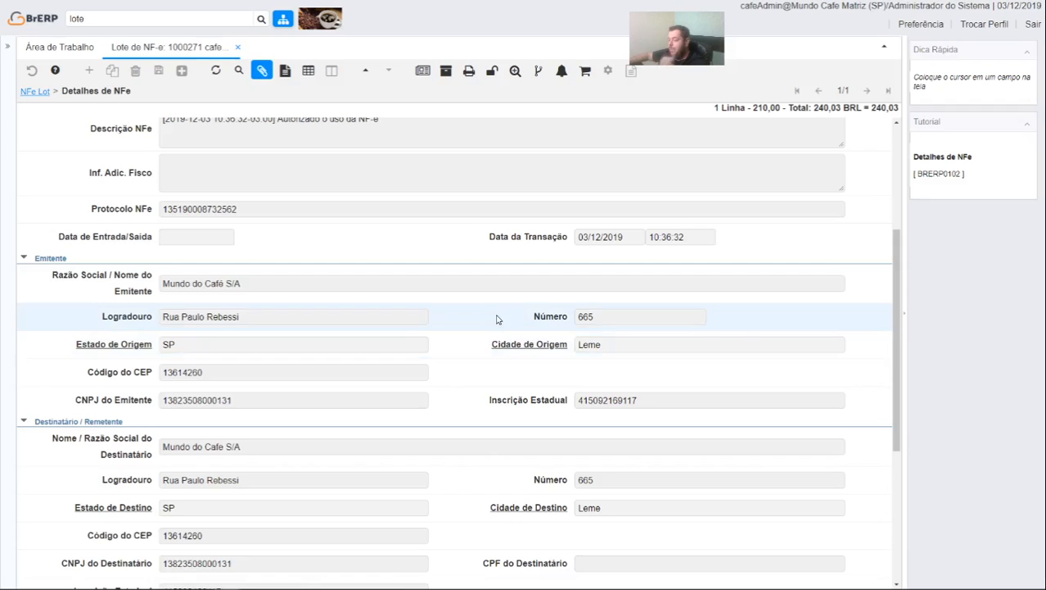
scroll(504, 311, up, 1)
scroll(507, 306, up, 2)
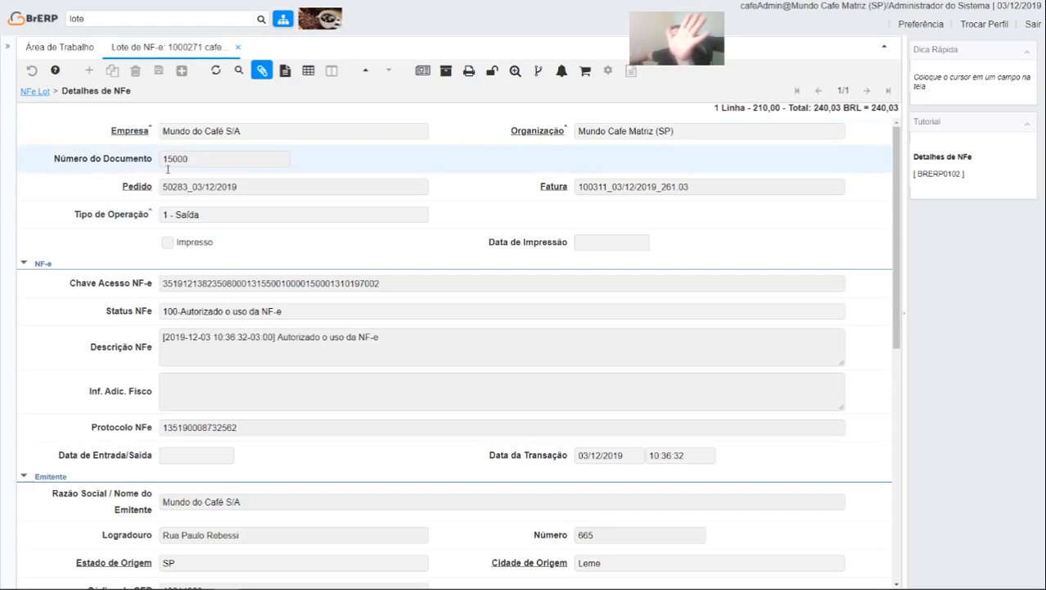
Open the business partner from the sales order linked to the NF-e and show the partner's contact records
click(134, 185)
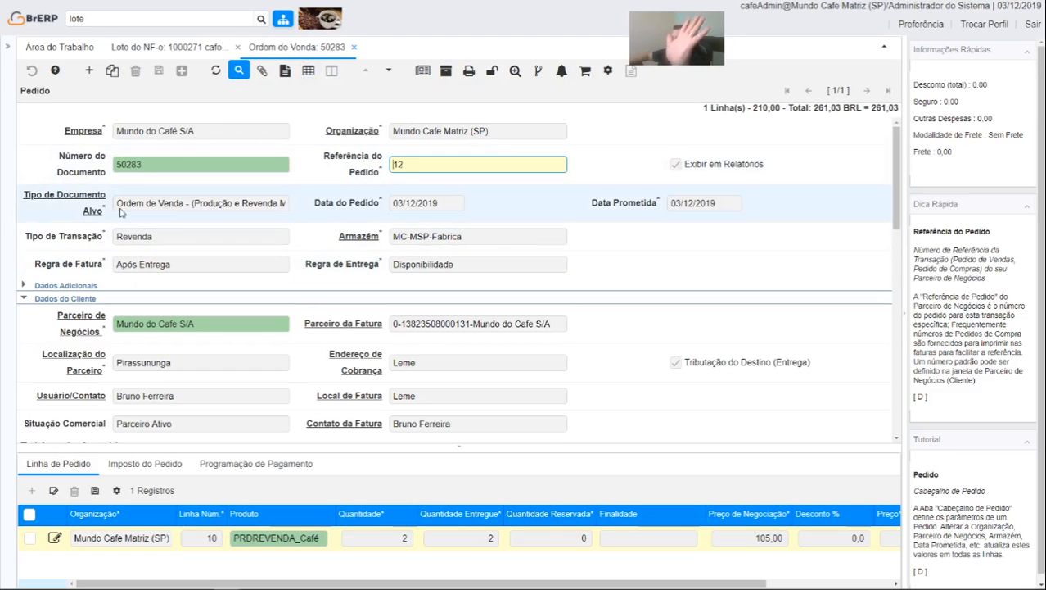
click(85, 318)
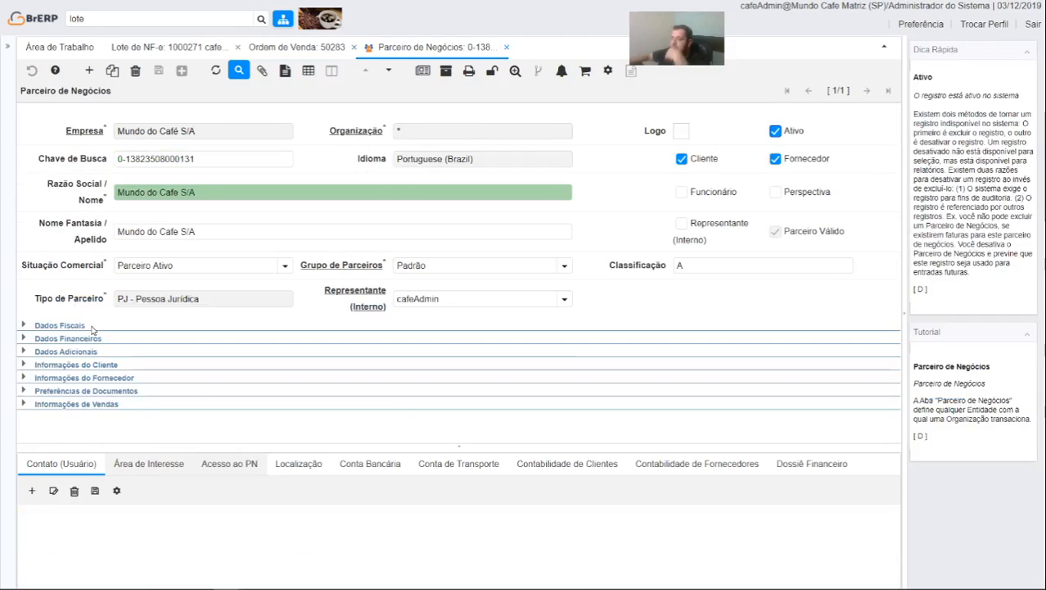
click(64, 464)
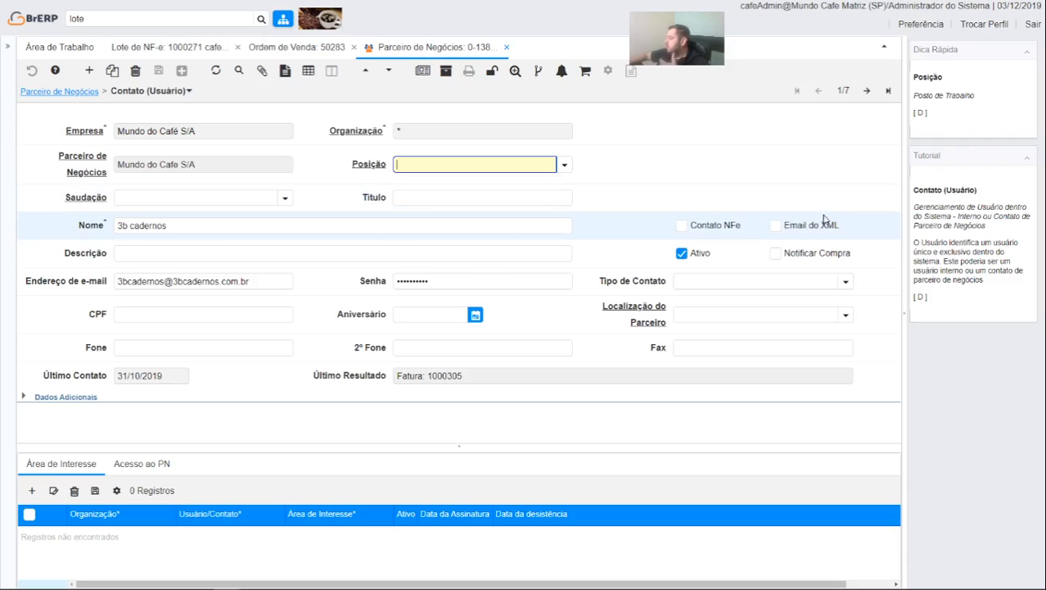
Examine the partner's contact records, checking the e-mail address and the Contato NFe and Email do XML options
click(866, 90)
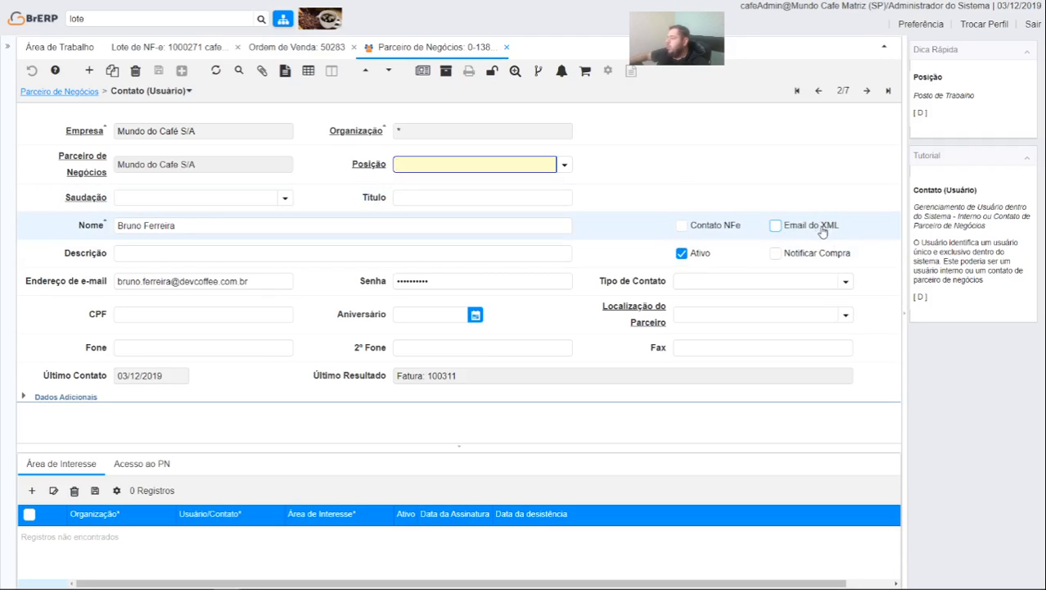
click(867, 90)
click(867, 90)
click(867, 90)
click(867, 91)
click(867, 90)
click(867, 90)
click(818, 90)
click(818, 90)
click(818, 90)
click(818, 90)
click(818, 90)
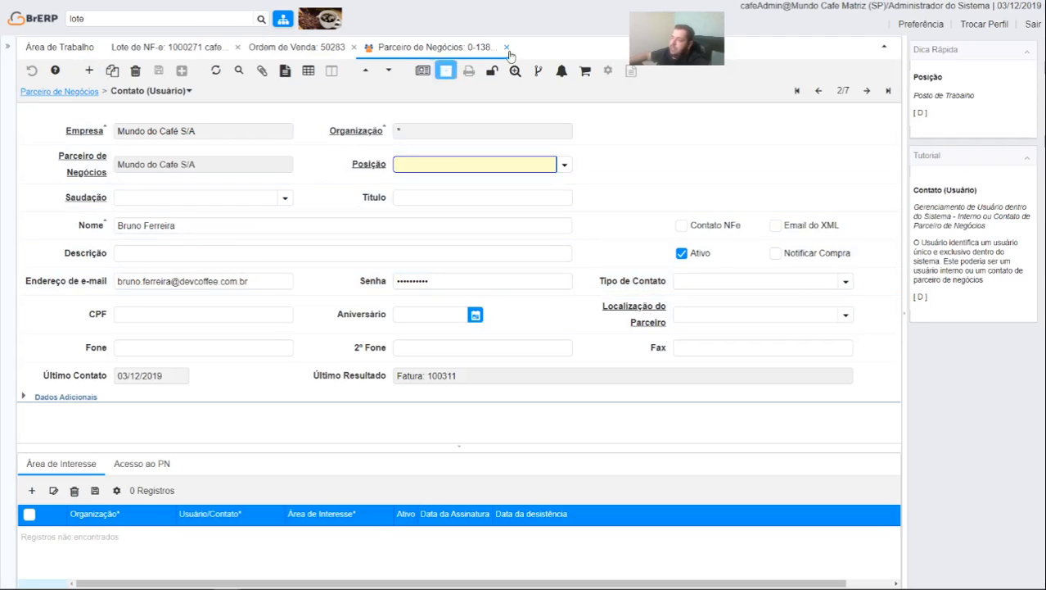
Close the business partner and sales order windows and return to the NFe Lot header
click(507, 48)
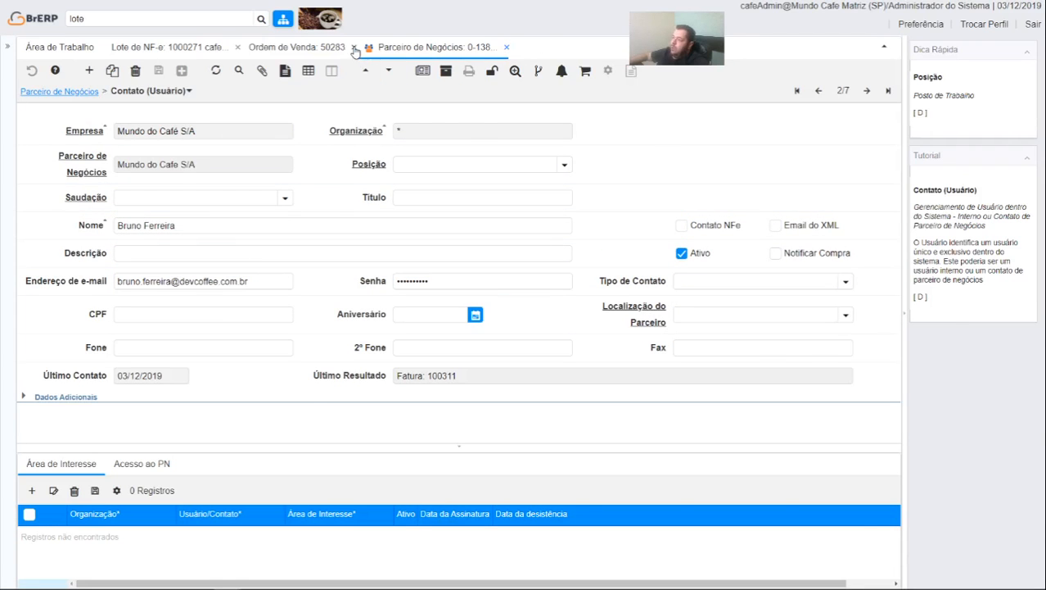
click(353, 48)
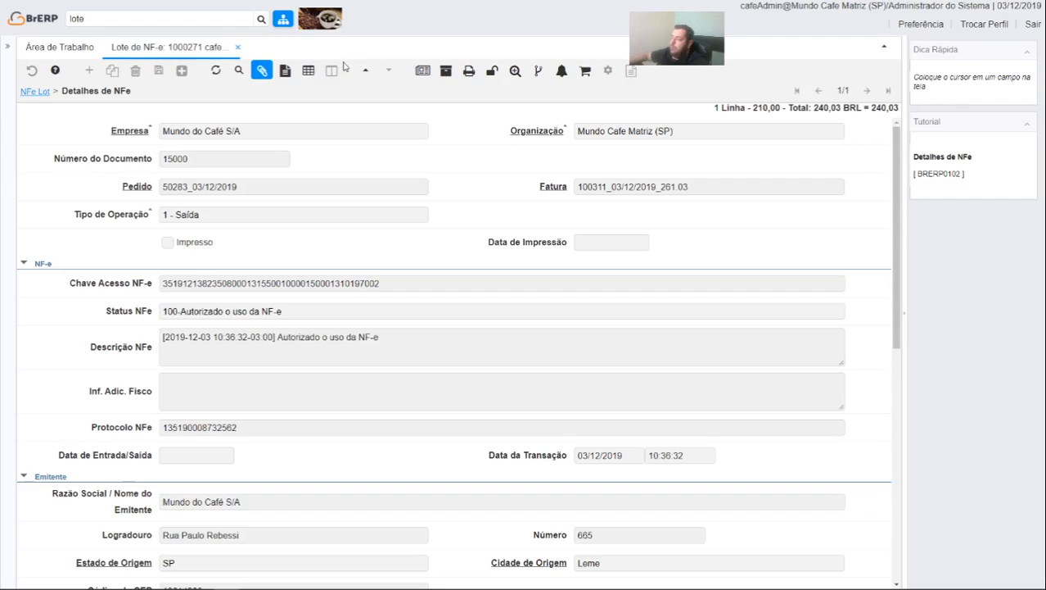
click(35, 91)
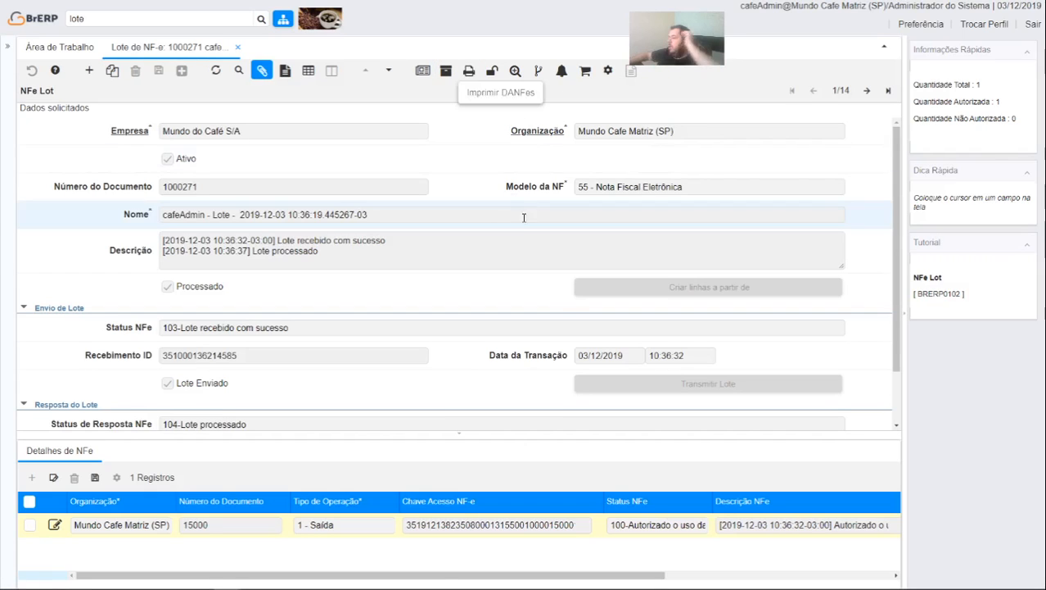
Print the DANFE for lot 1000271 and examine the generated document from start to end
click(492, 72)
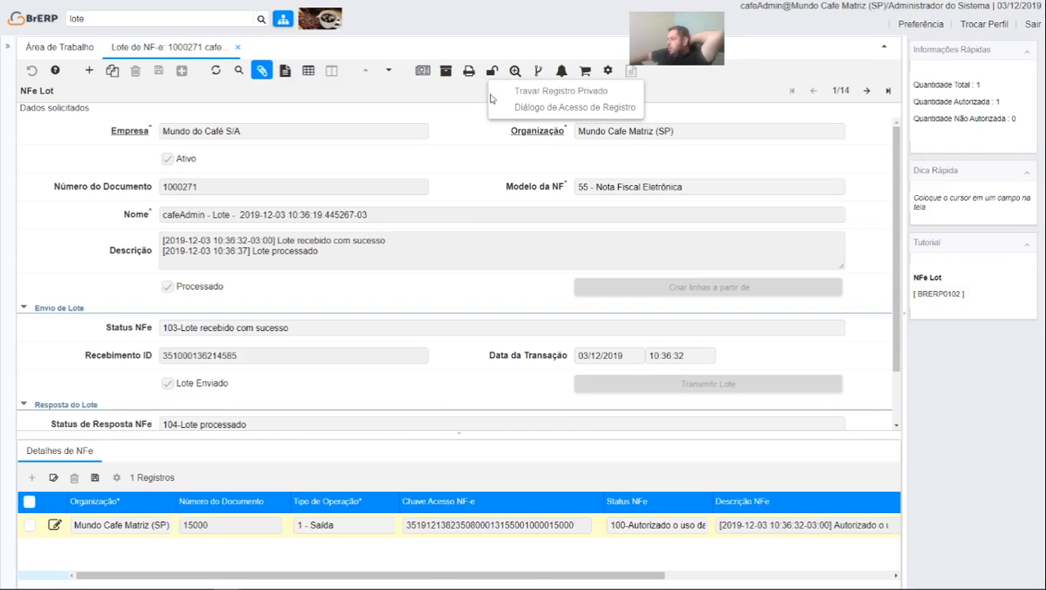
click(469, 72)
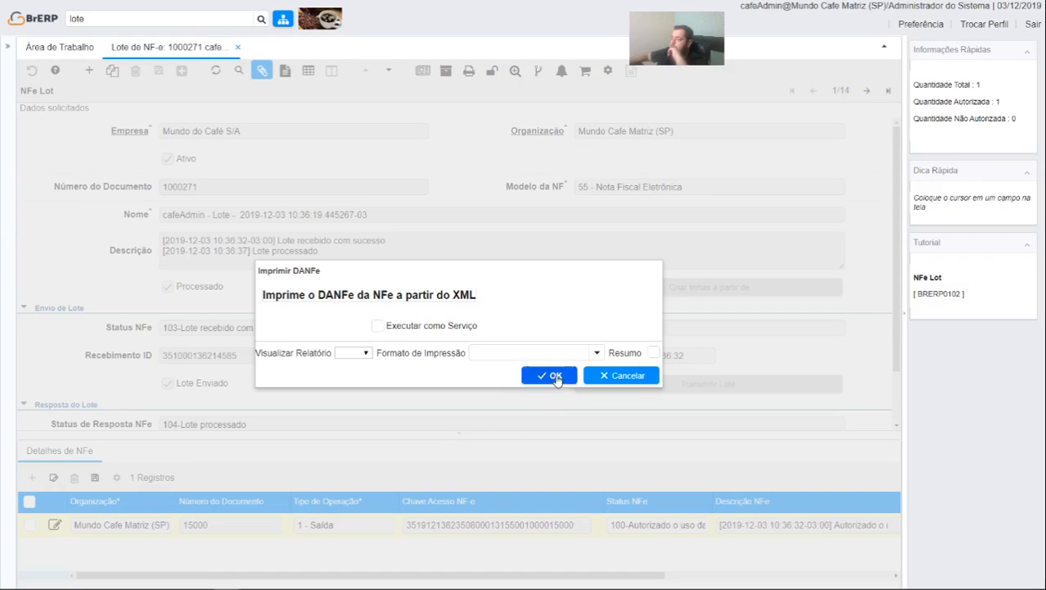
click(549, 376)
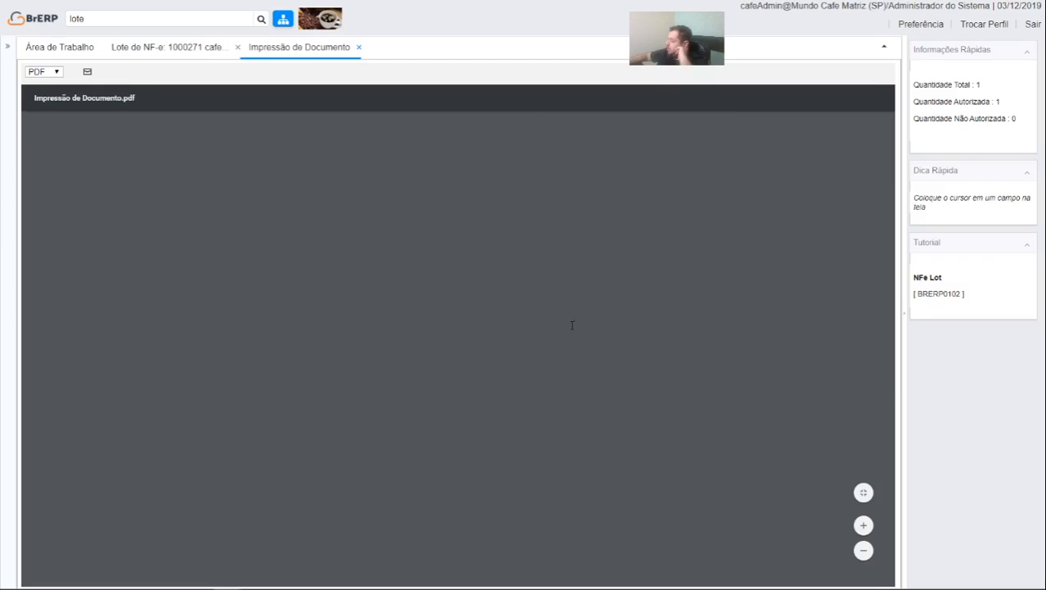
scroll(524, 373, down, 5)
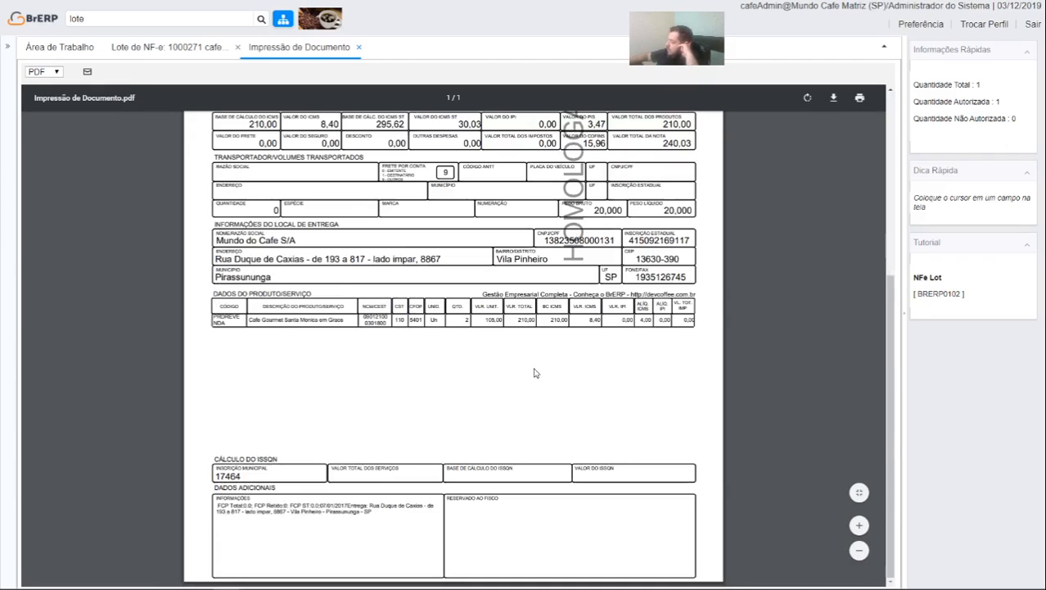
scroll(534, 373, up, 5)
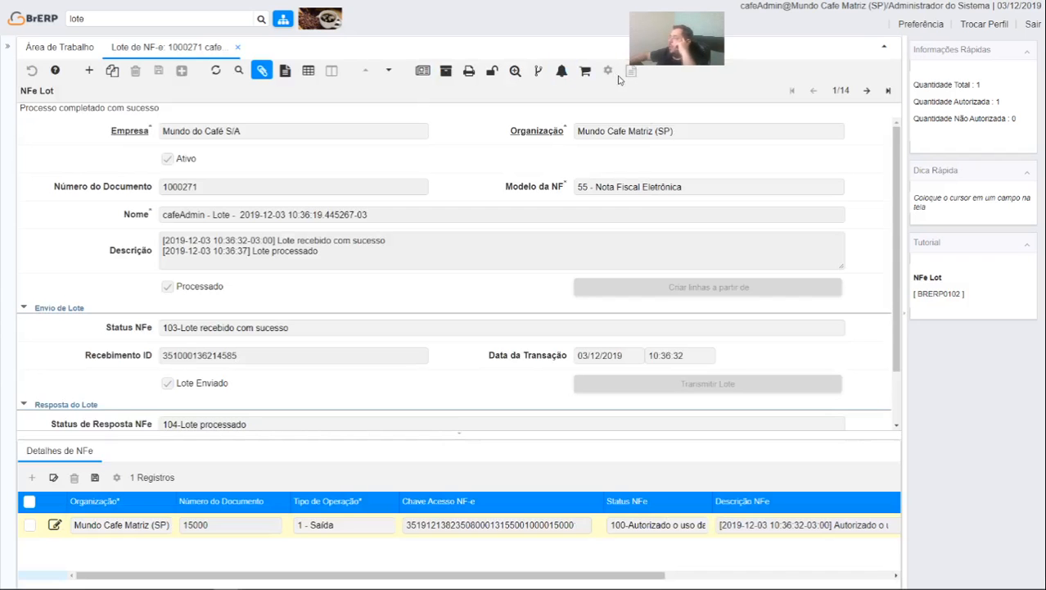
Generate the lot's boletos with Enviar e-mail enabled and bank integration BANCO SICREDI MATRIZ, and download the Boletos_20191203_1000271.pdf file
click(607, 71)
click(633, 93)
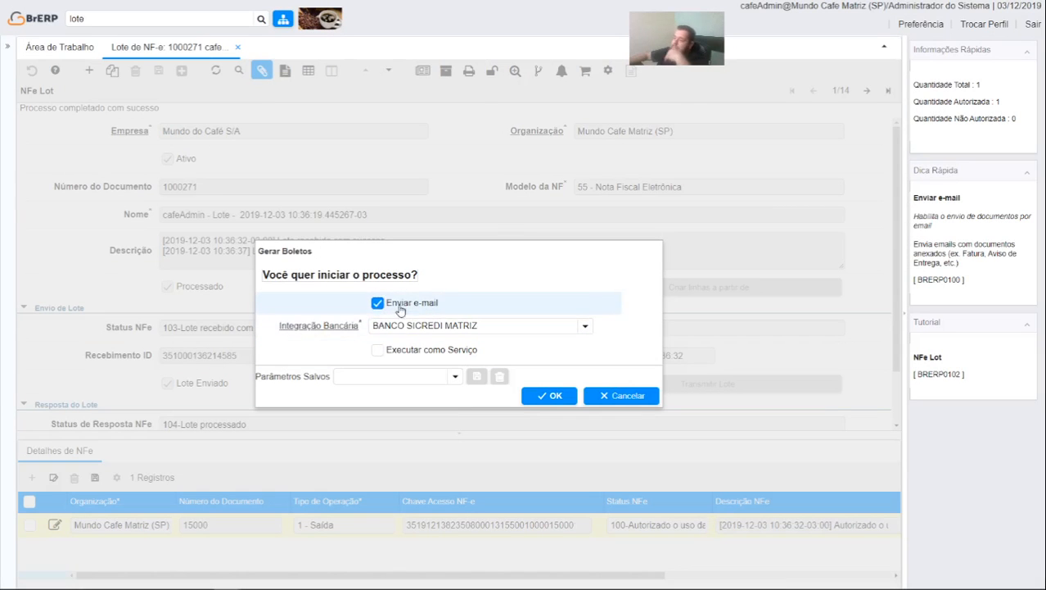
click(550, 398)
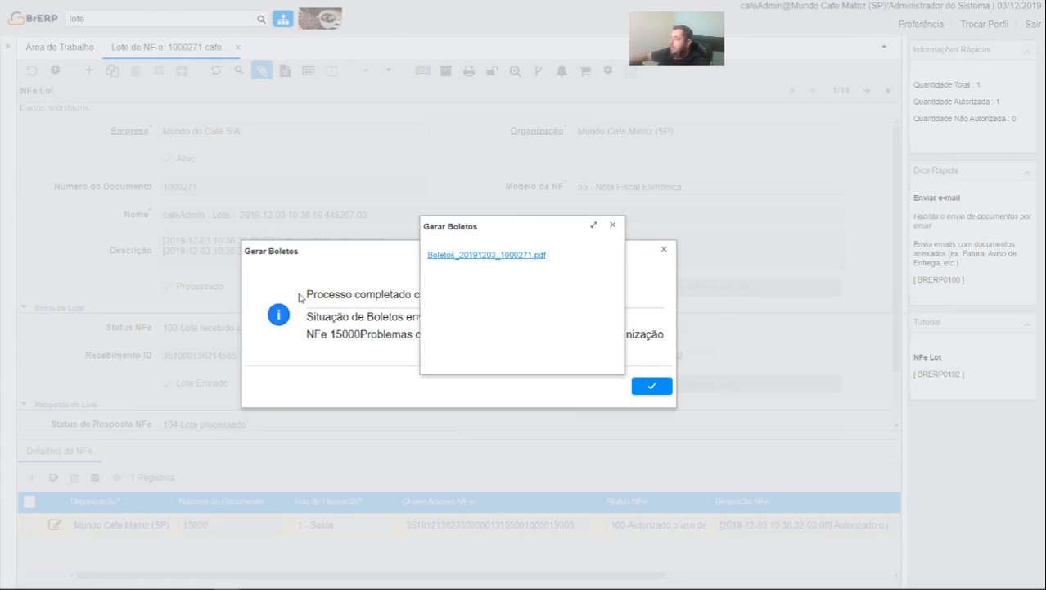
click(523, 255)
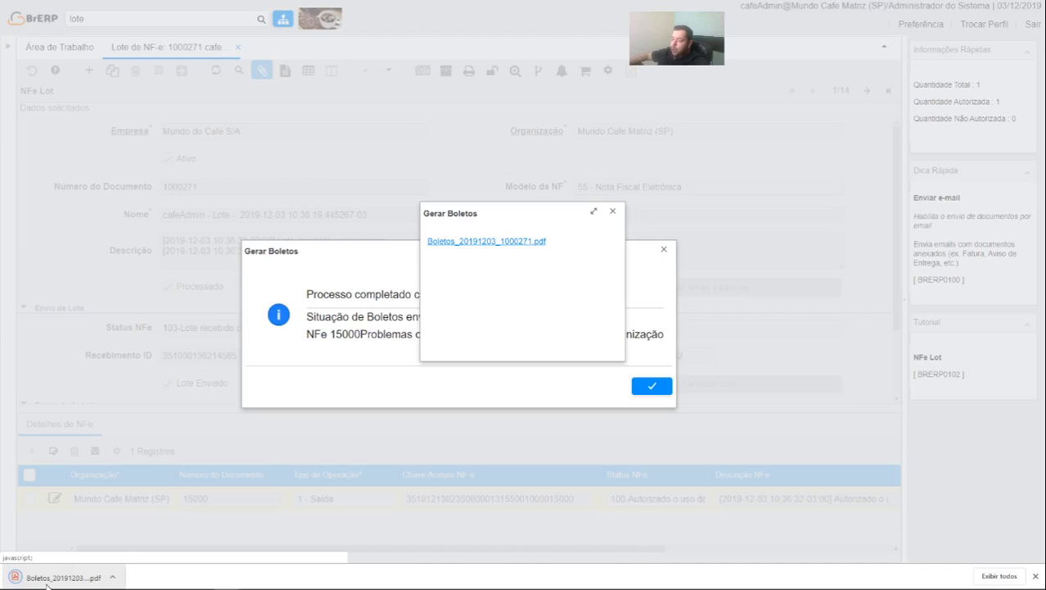
Examine the downloaded boleto PDF without saving another copy, and close the Gerar Boletos result dialogs
click(47, 581)
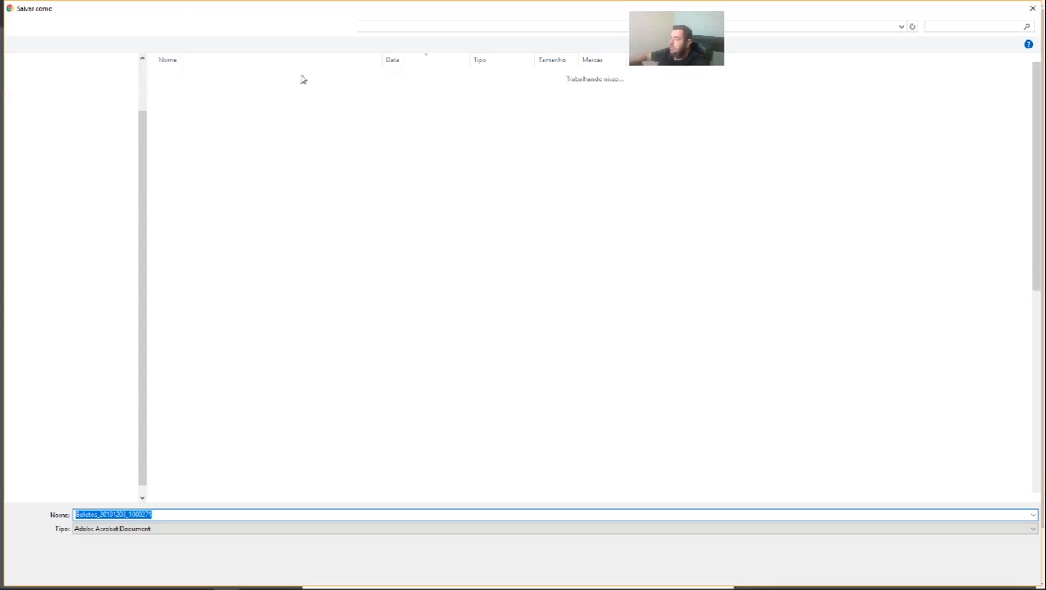
click(1034, 7)
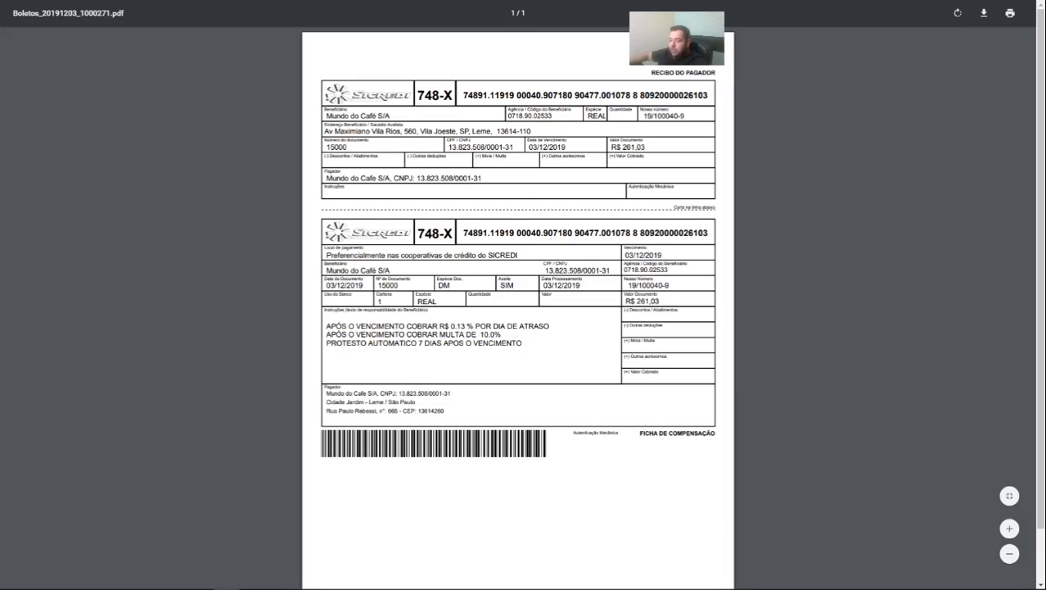
key(alt+Tab)
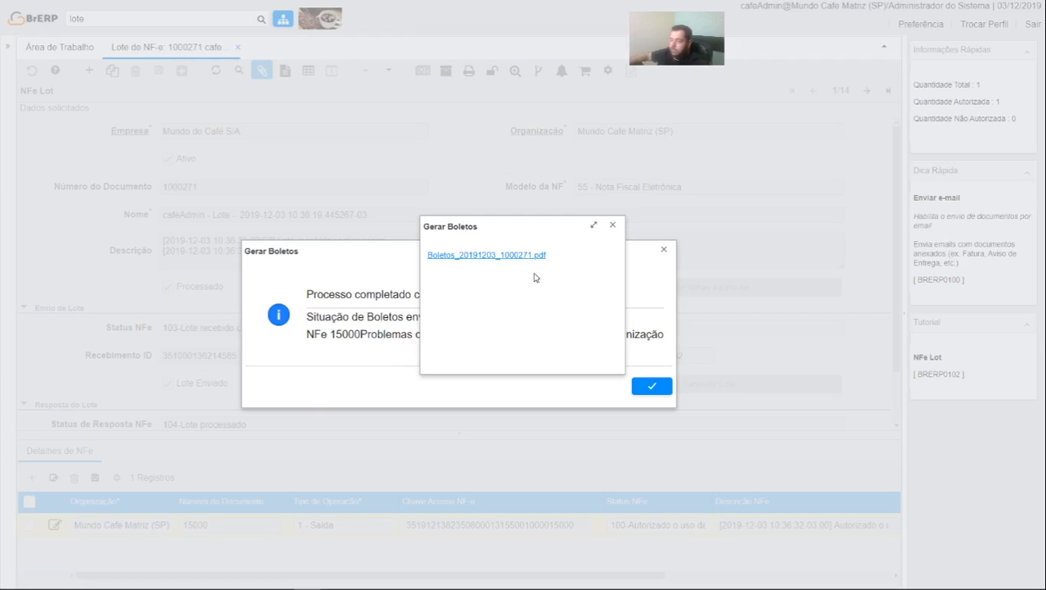
click(613, 224)
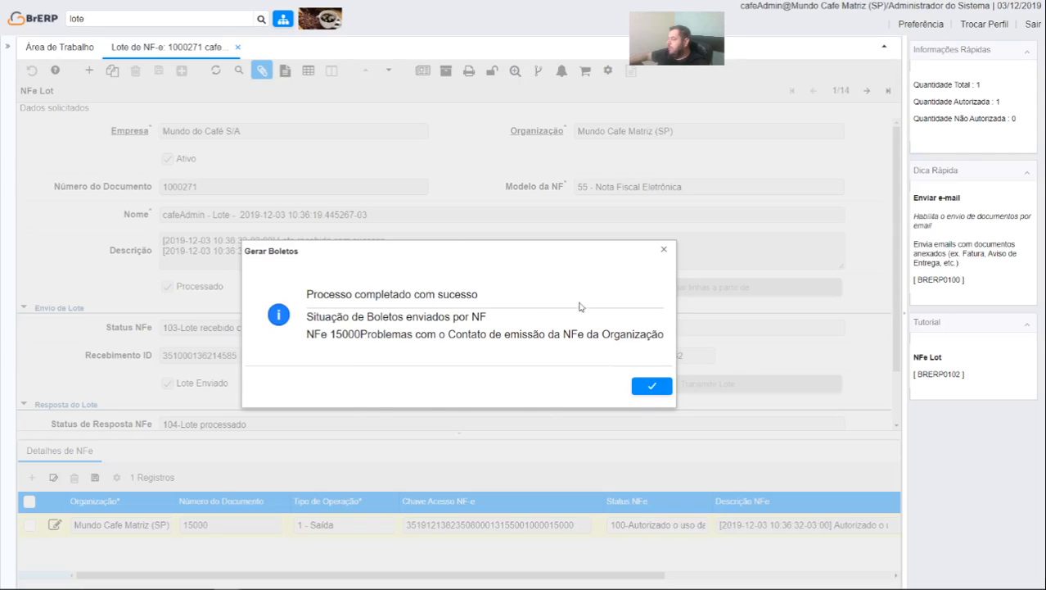
click(650, 386)
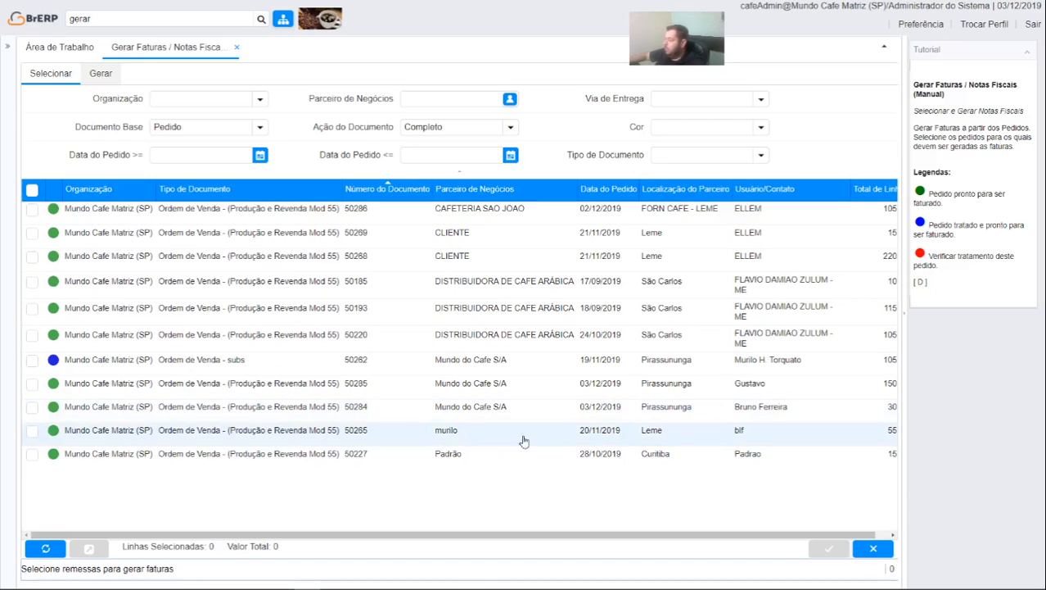
Sort the pending orders by Data do Pedido, newest first, and try to generate invoices for the five most recent orders together
drag(529, 537, 279, 539)
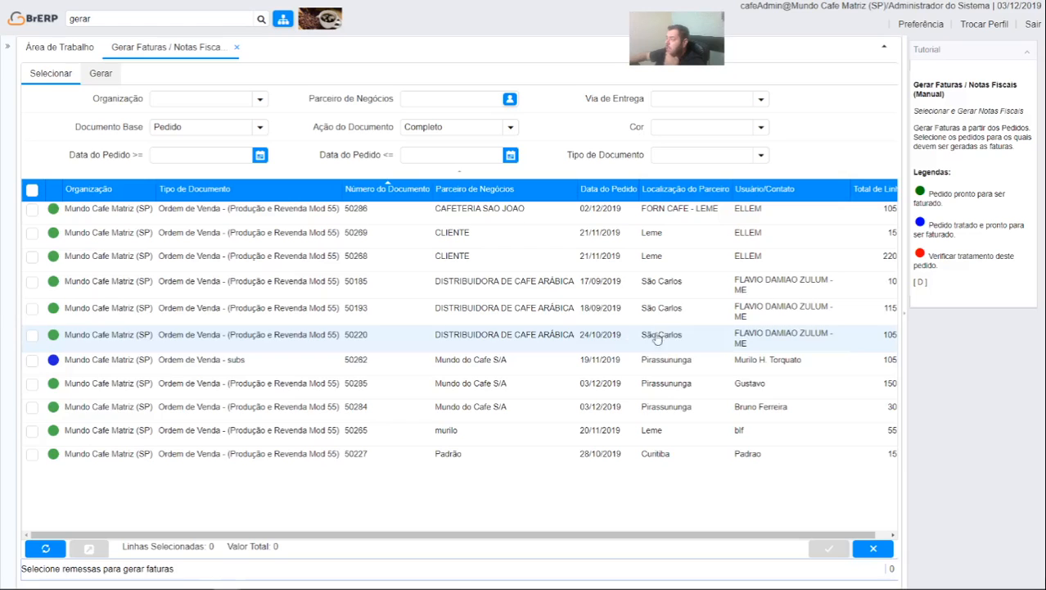
click(603, 196)
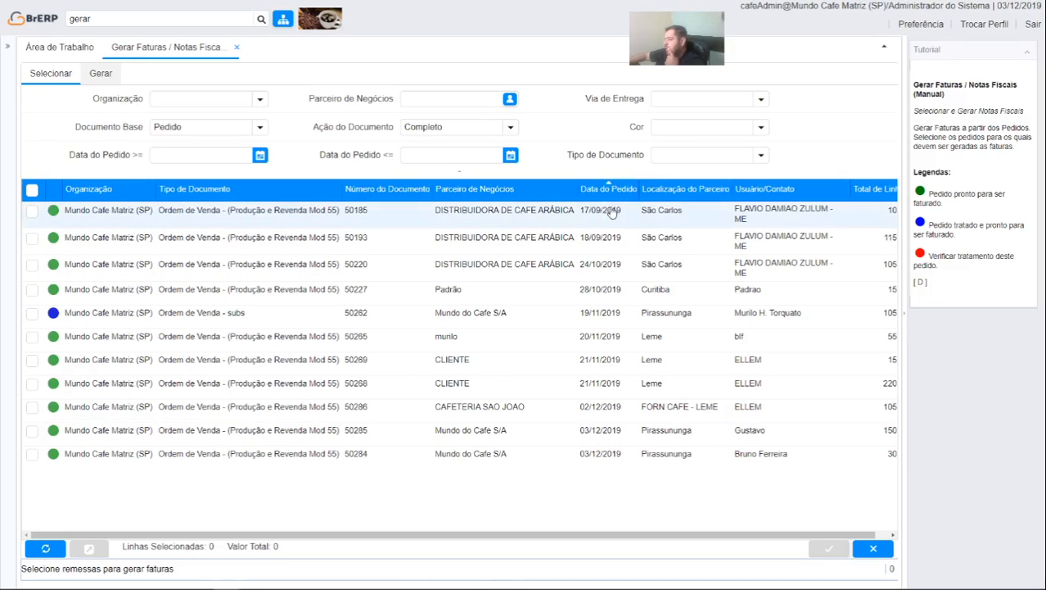
click(590, 193)
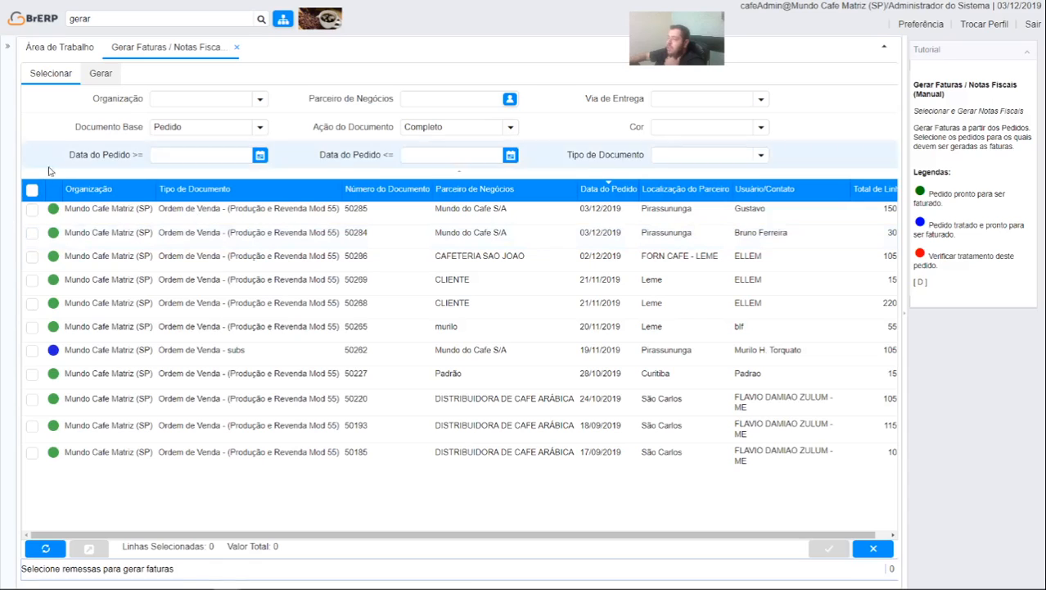
click(30, 213)
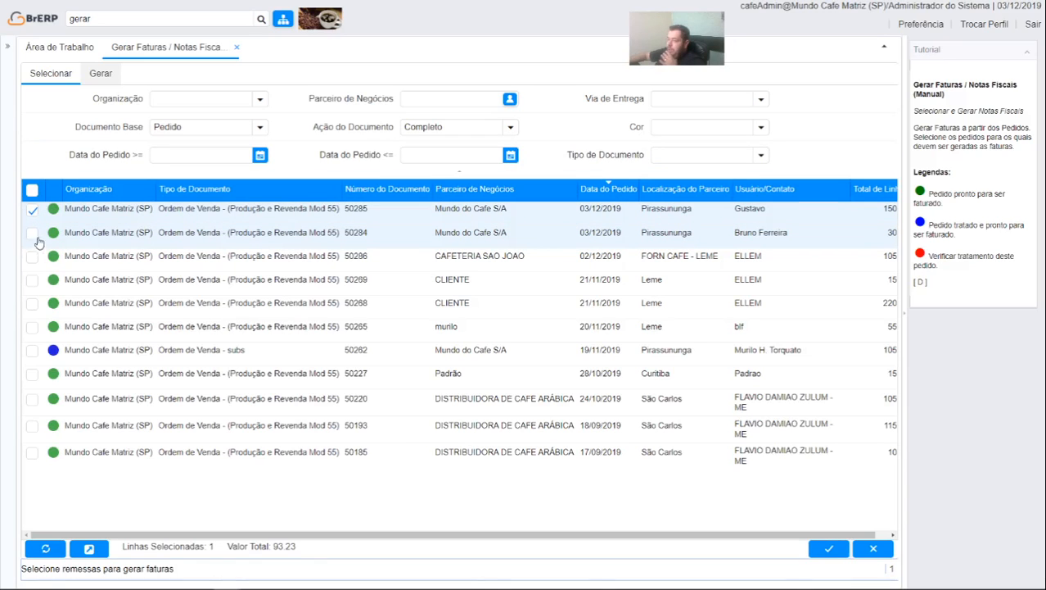
click(33, 235)
click(32, 260)
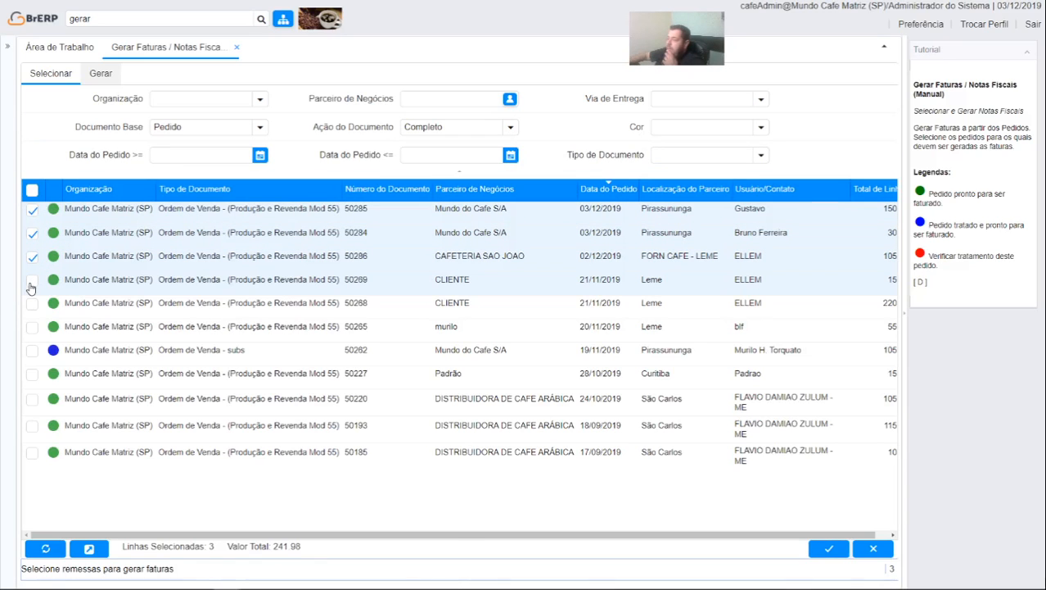
click(32, 281)
click(32, 304)
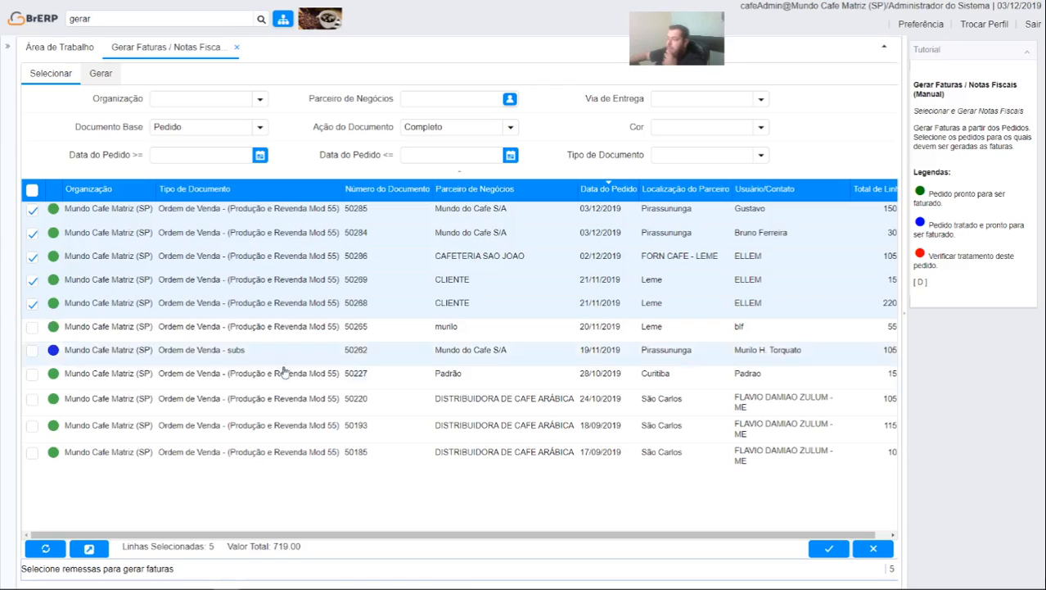
click(824, 551)
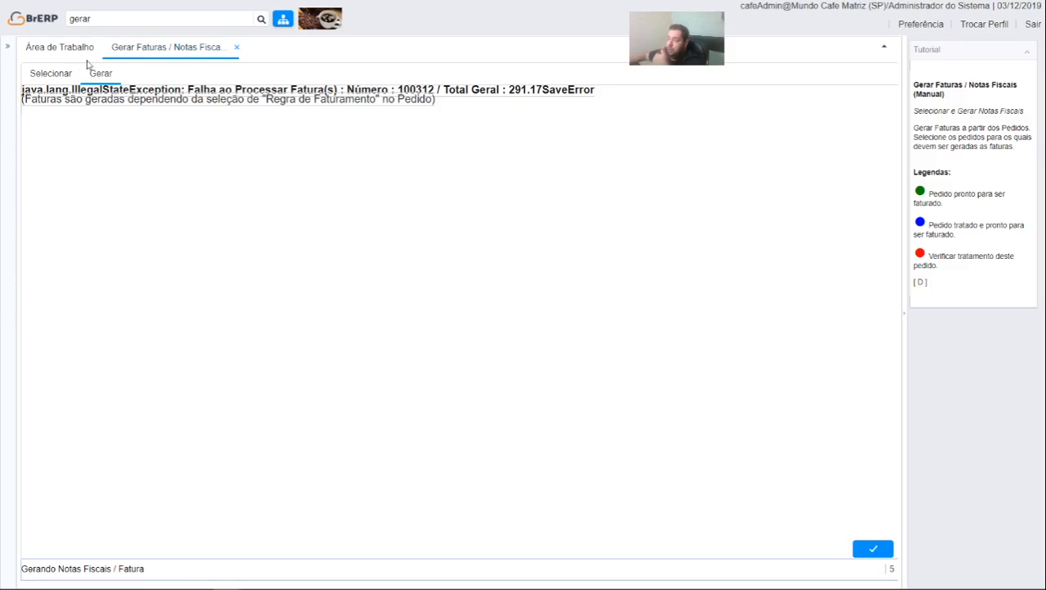
Try to generate invoices for only the CAFETERIA SAO JOAO order and the two CLIENTE orders
click(54, 72)
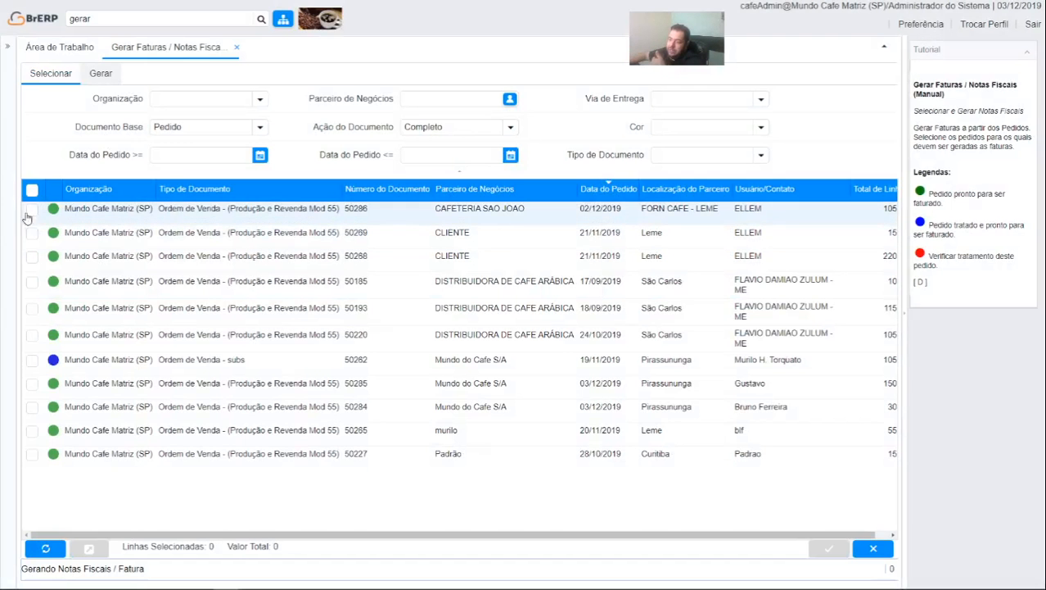
click(33, 210)
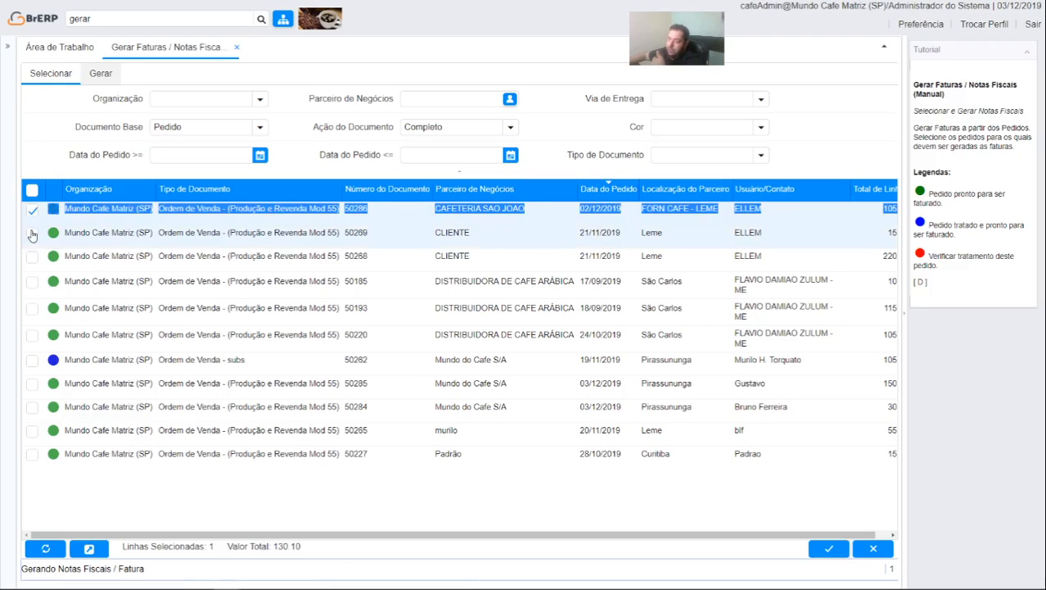
click(32, 233)
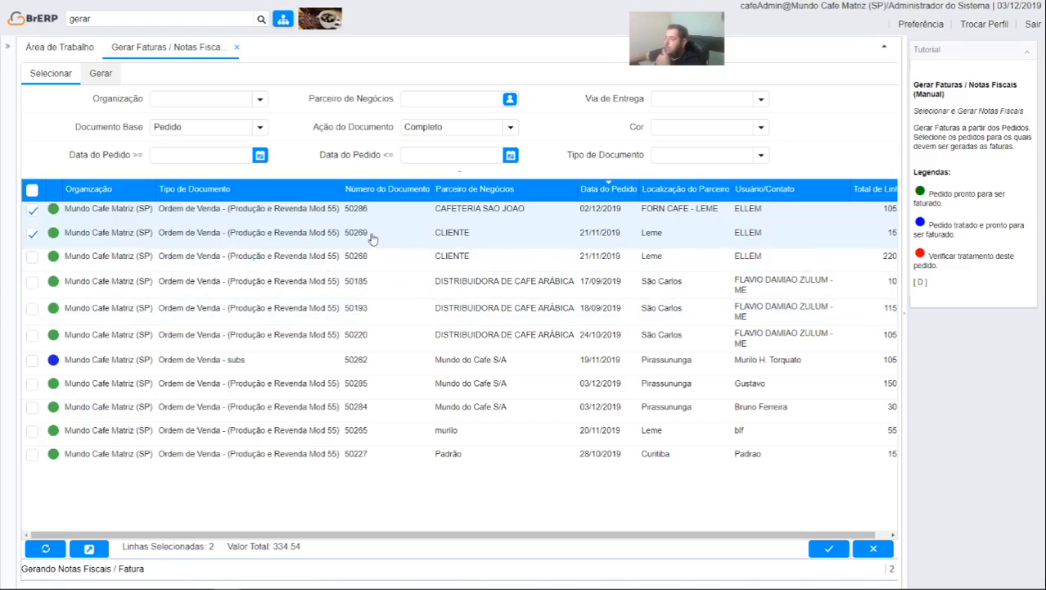
click(32, 257)
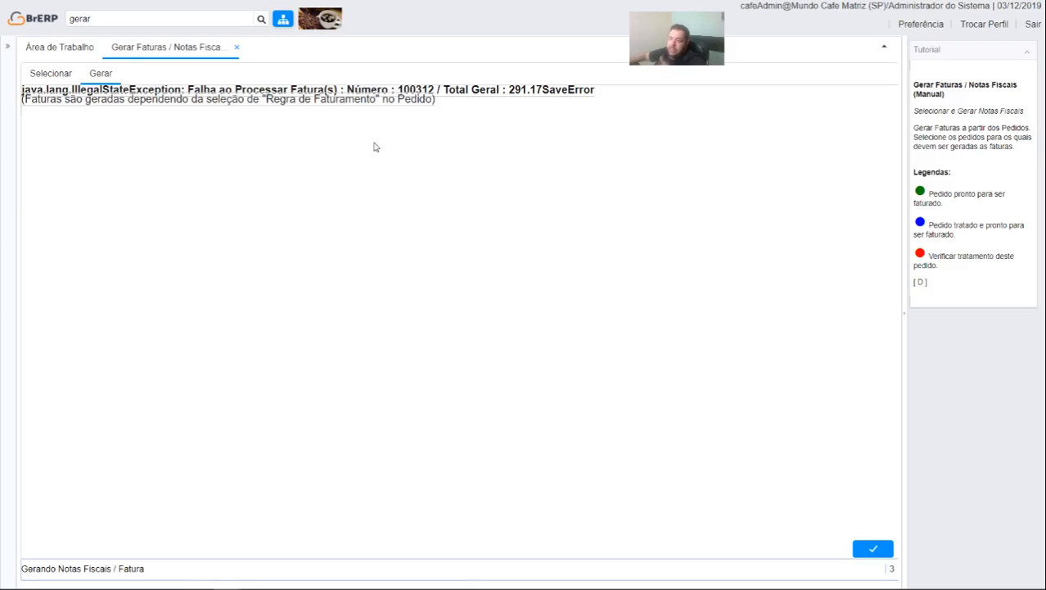
click(50, 74)
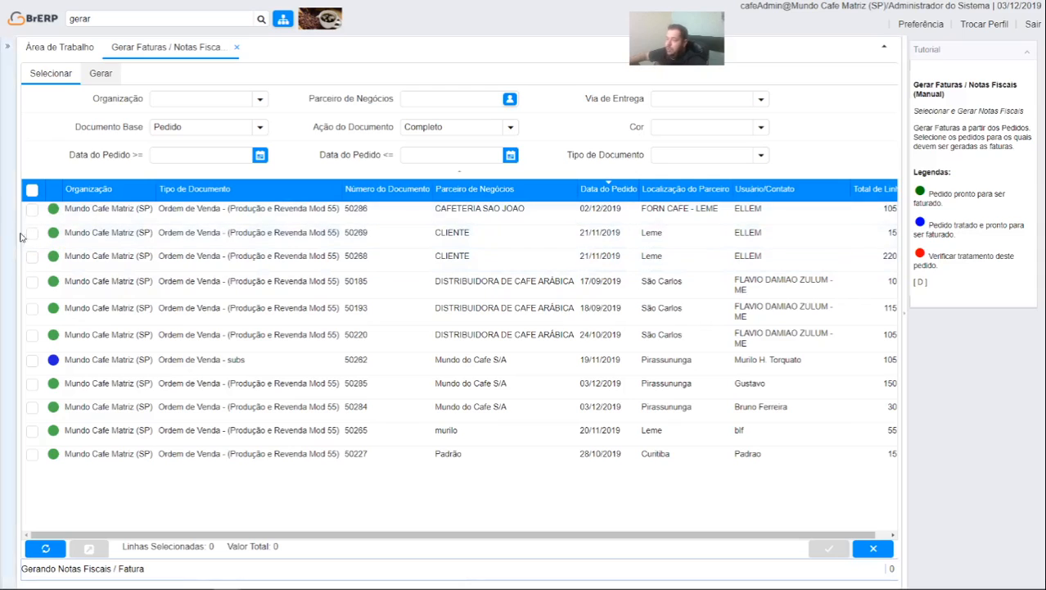
click(32, 233)
click(32, 257)
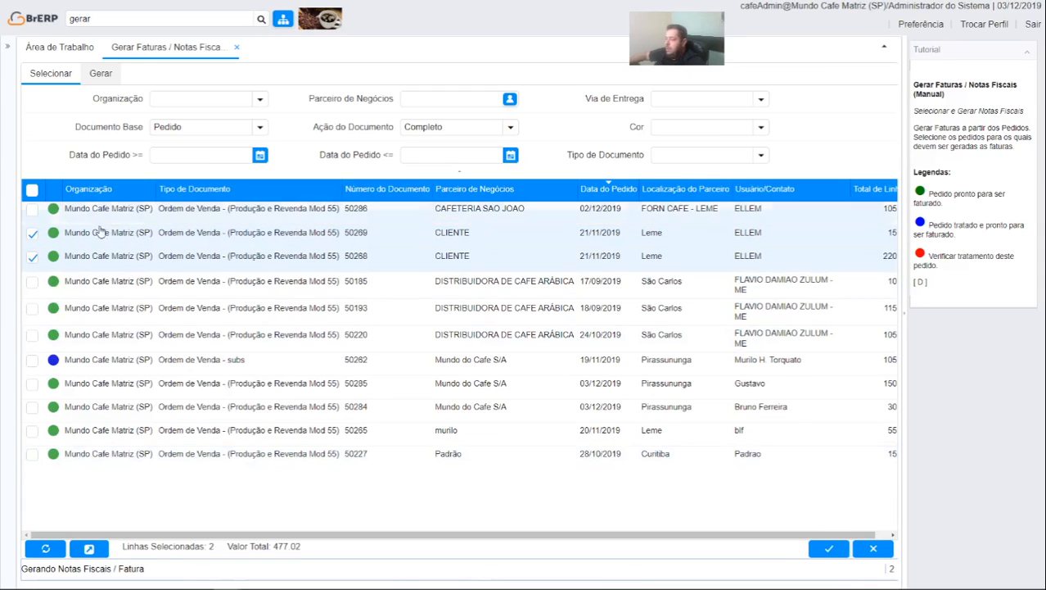
click(35, 258)
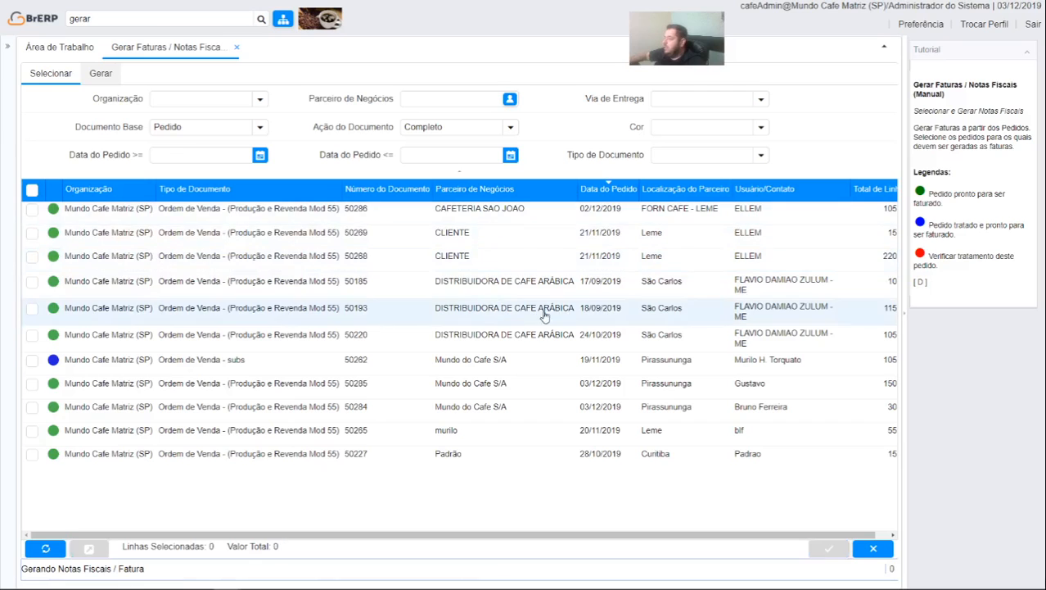
Generate the invoice for the two Mundo do Cafe S/A orders dated 03/12/2019 without printing, and open the processed invoice
click(606, 194)
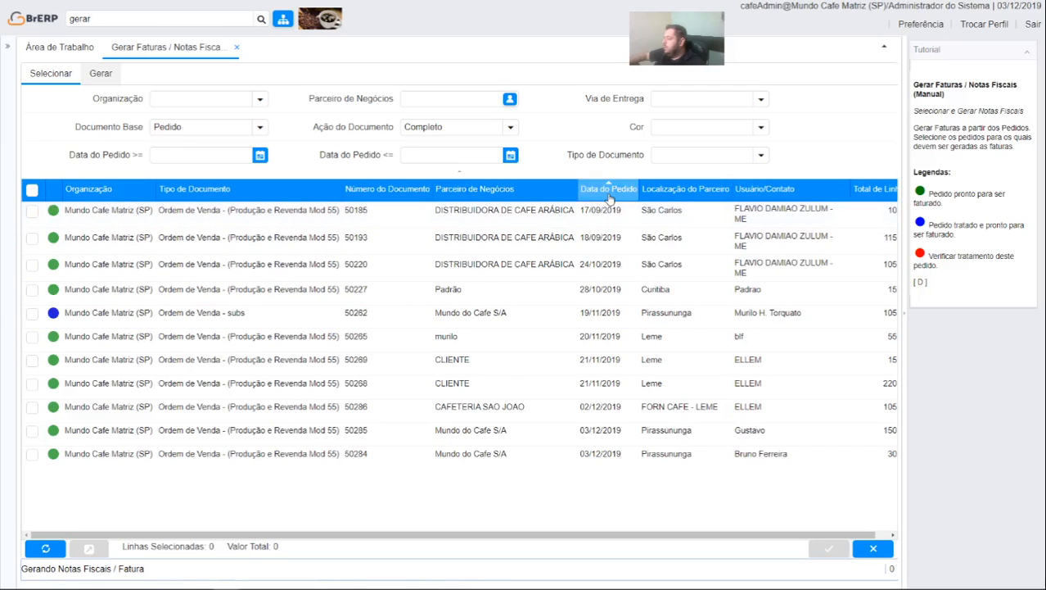
click(610, 192)
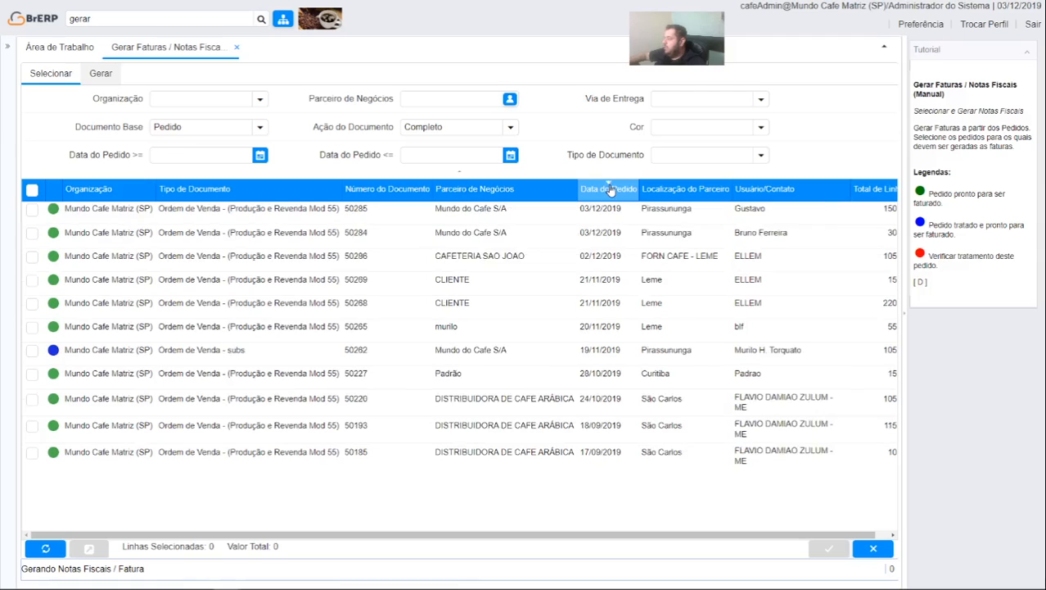
click(32, 233)
click(33, 210)
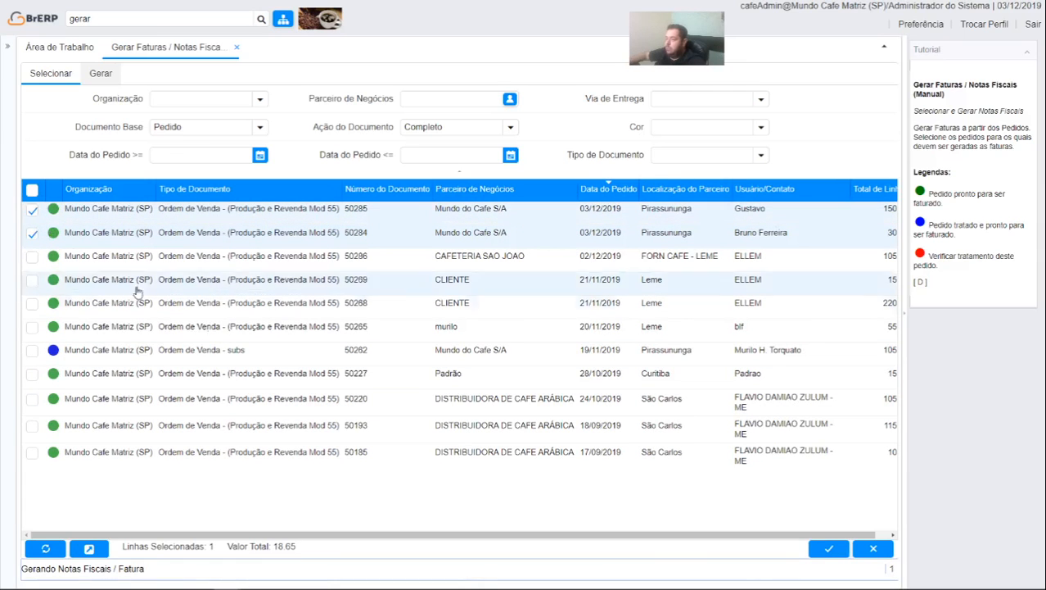
click(828, 548)
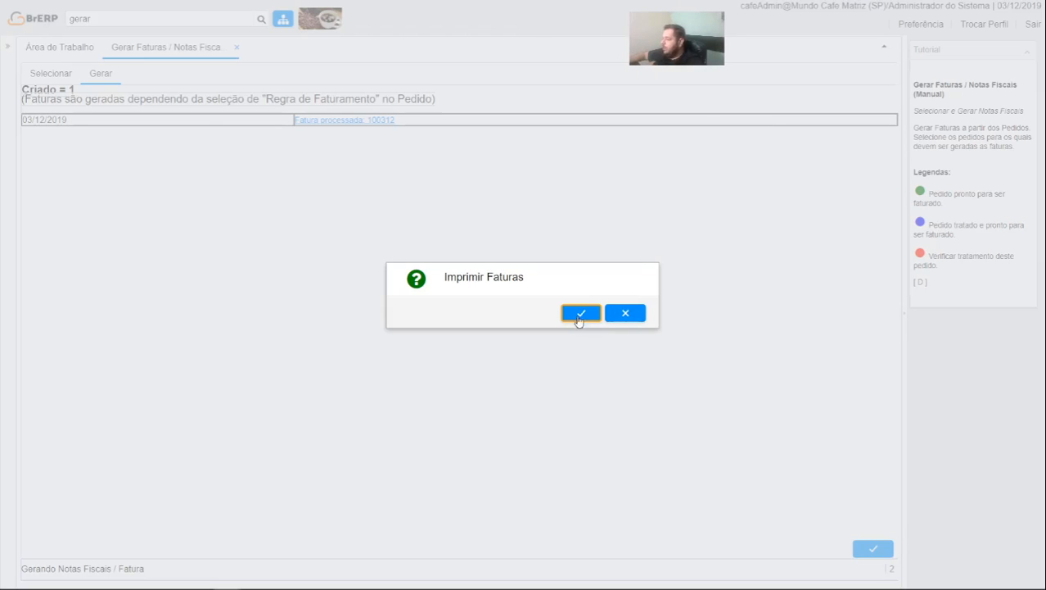
click(632, 315)
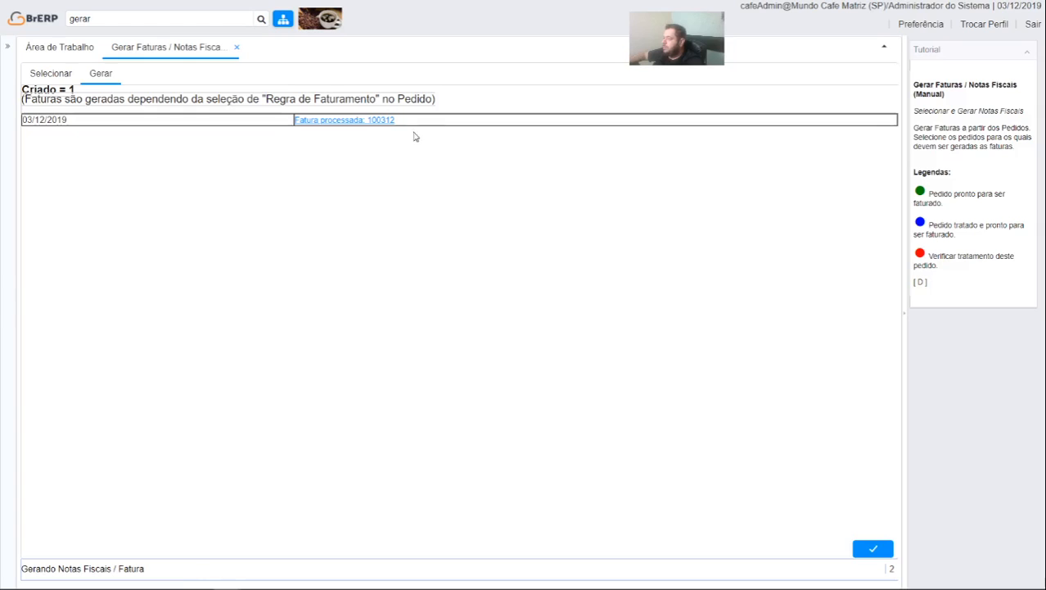
click(339, 122)
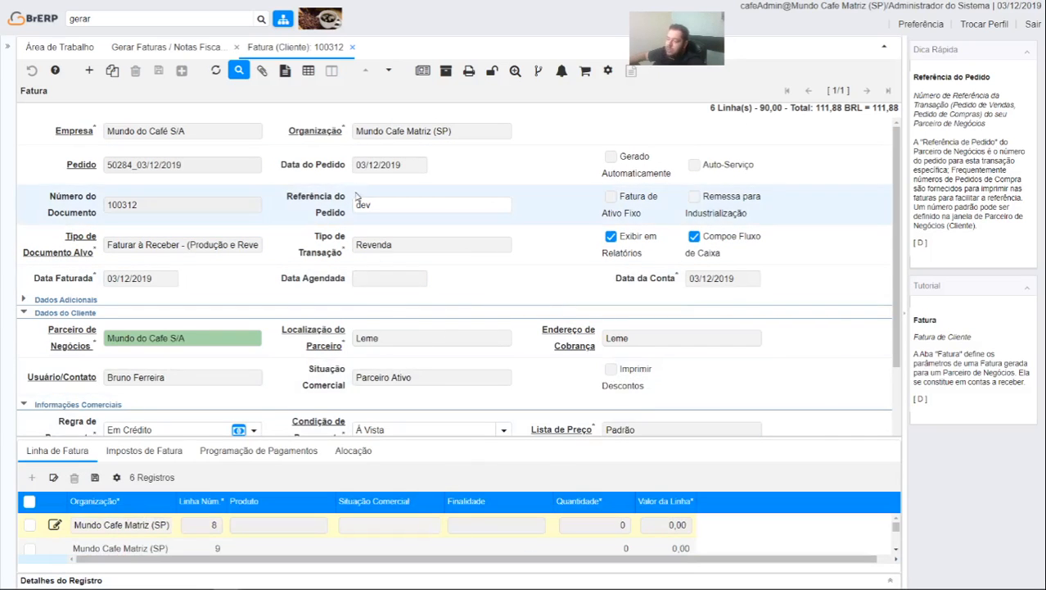
click(377, 104)
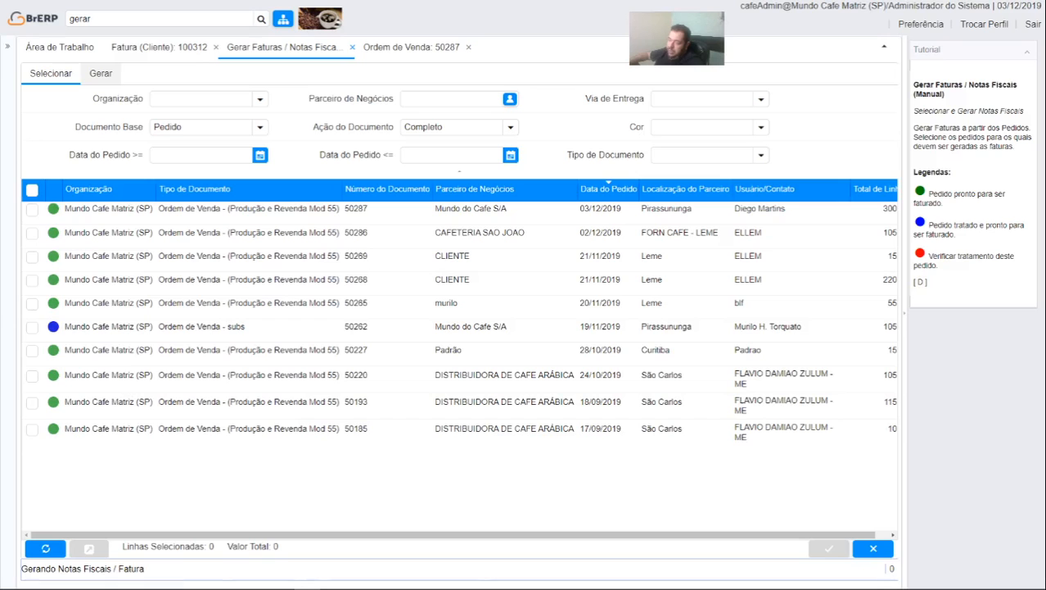
Generate the invoice for the remaining Mundo do Cafe S/A order dated 03/12/2019, declining to print it
click(32, 210)
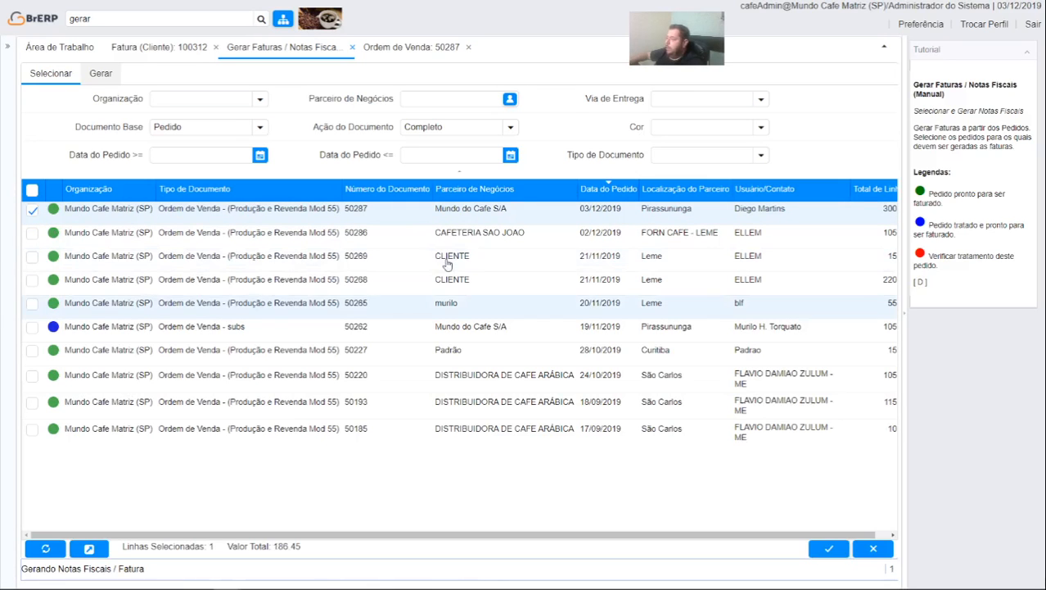
click(827, 547)
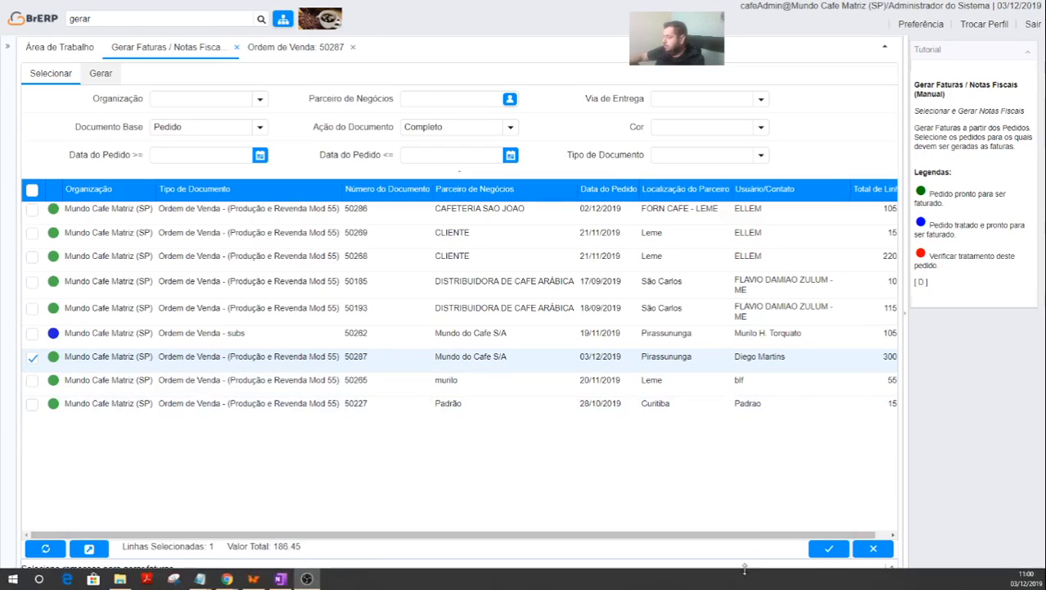
click(824, 550)
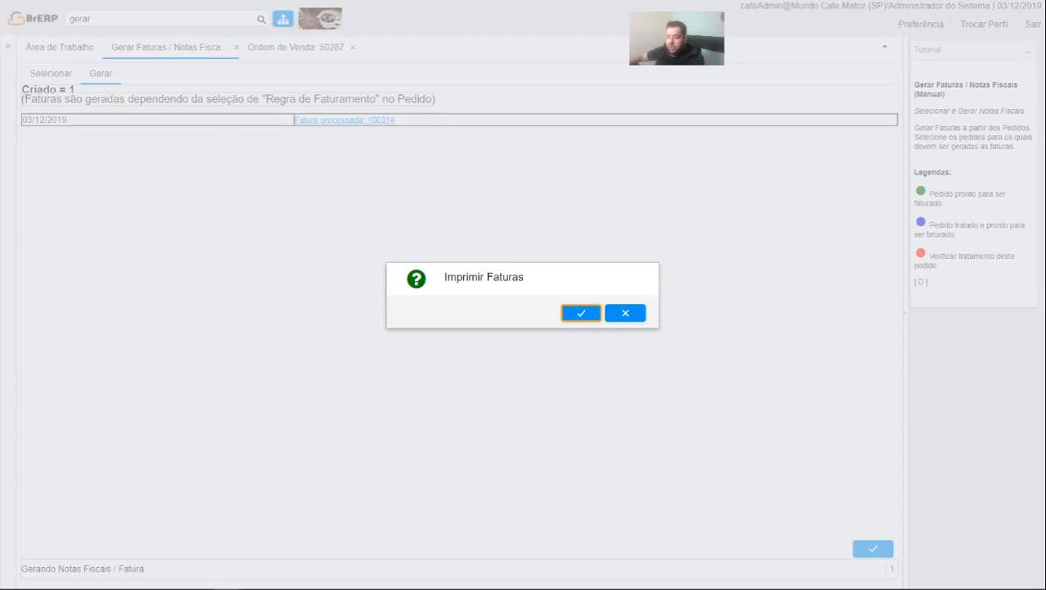
click(626, 313)
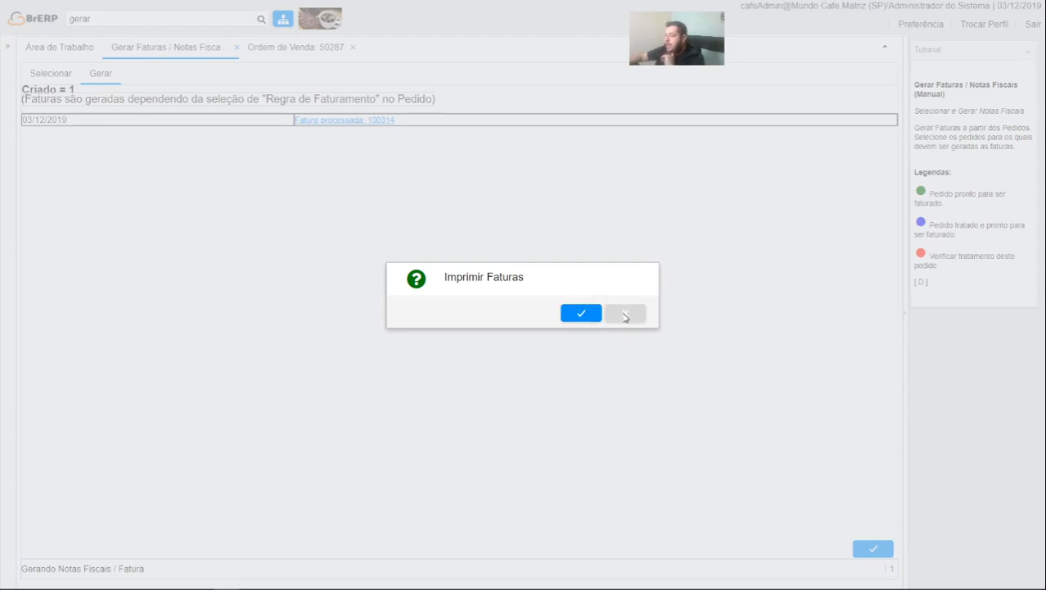
Open the newly processed invoice and examine its Condição de Pagamento record, including the Programação percentages and days
click(336, 120)
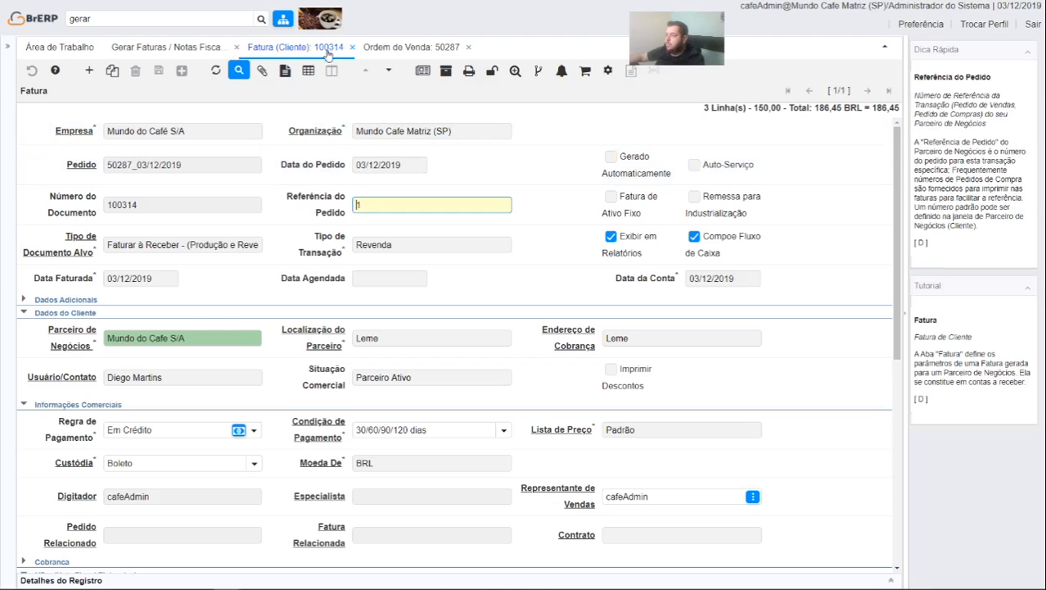
scroll(387, 348, down, 1)
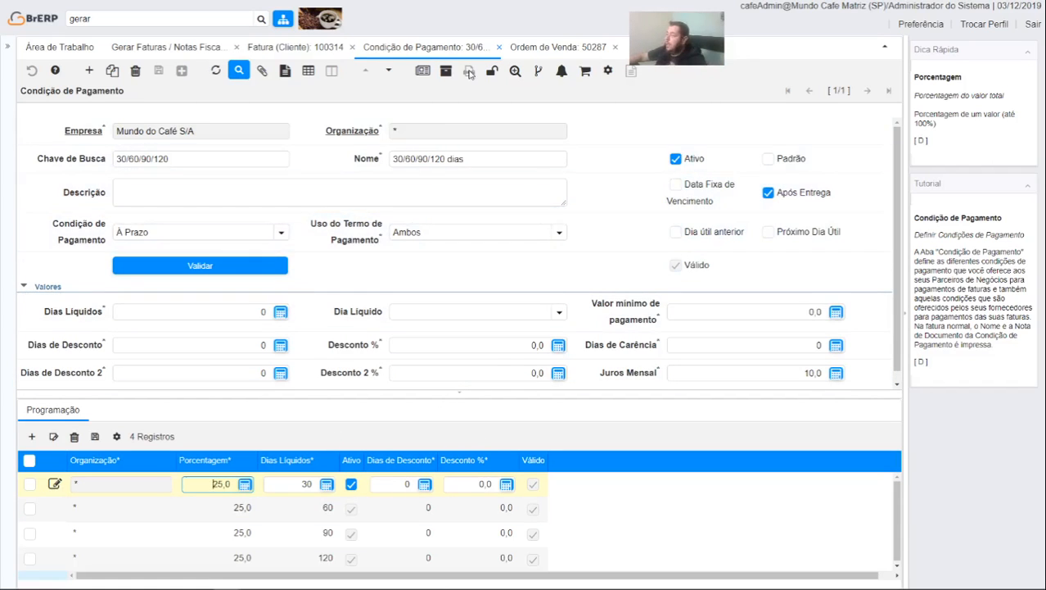
Close the open sales order, payment term, invoice and invoice-generation windows, and start a new Lote de NF-e record
click(616, 49)
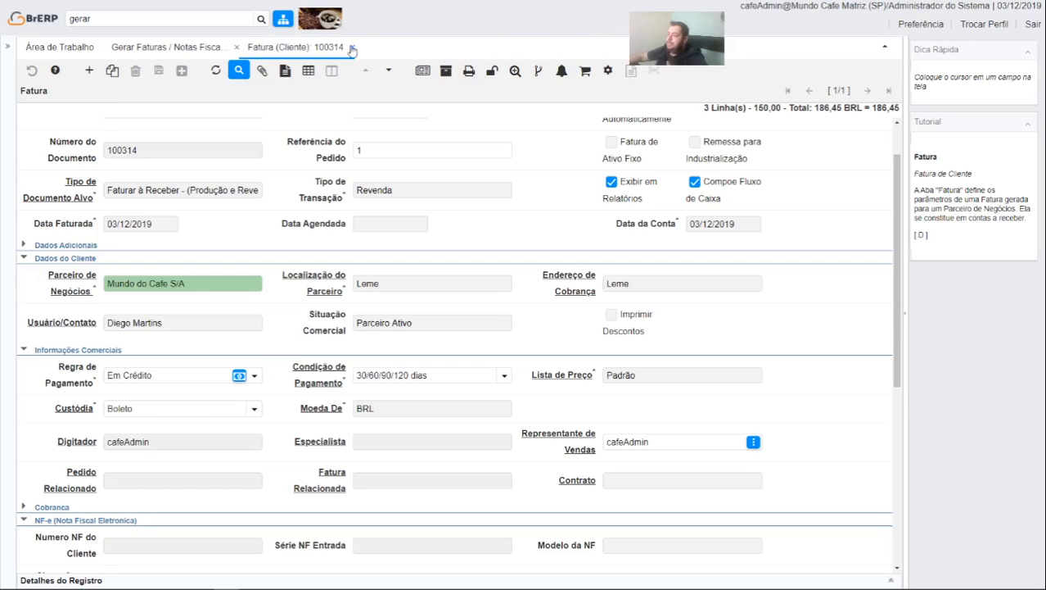
click(351, 48)
click(238, 47)
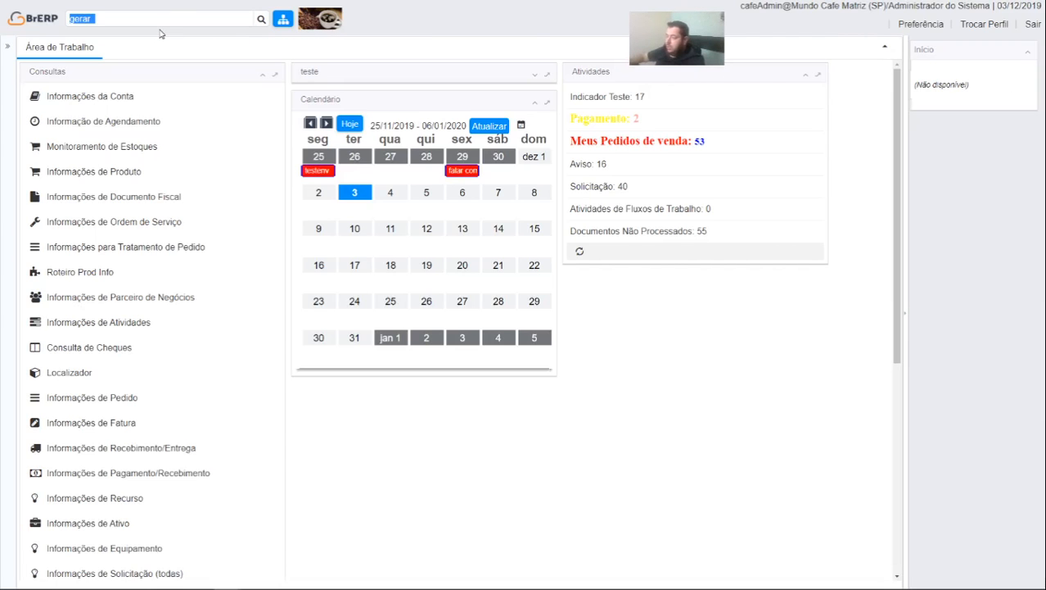
click(134, 18)
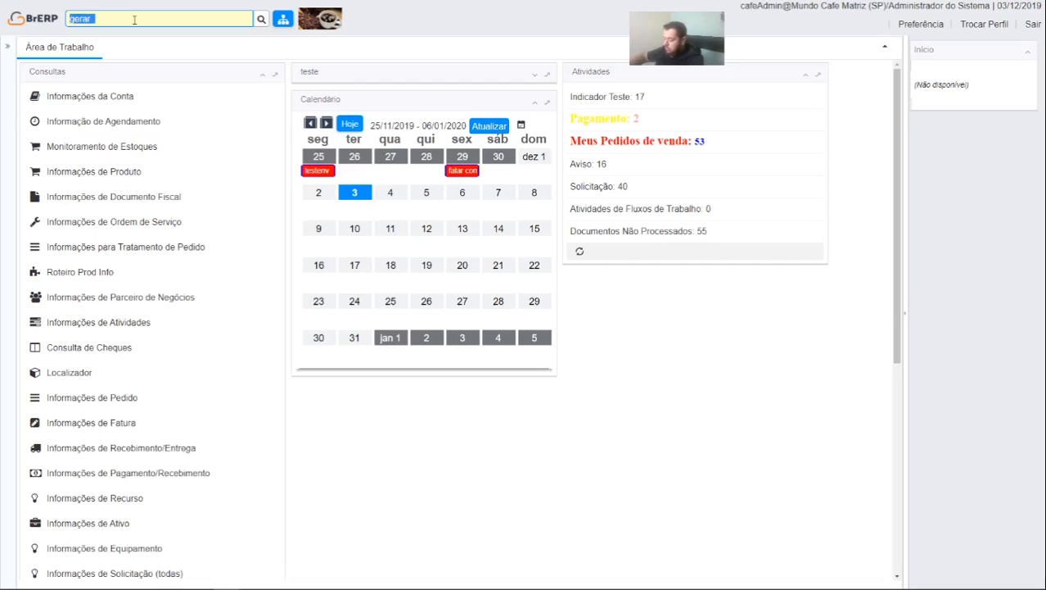
text(loyte)
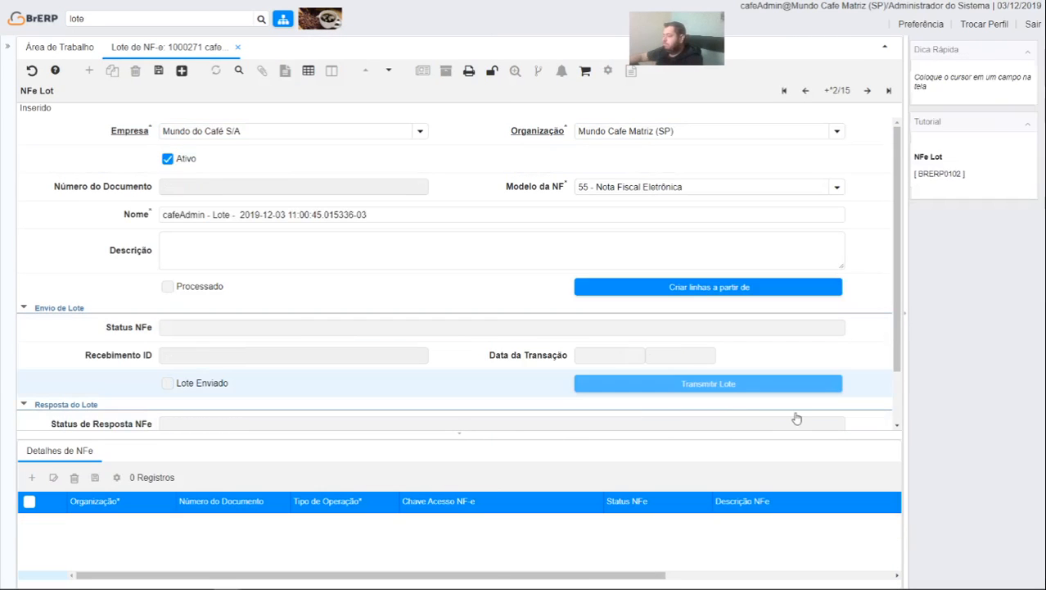
Create the NF-e lot's lines from the three fiscal documents issued on 03/12/2019, leaving out the one from 02/12/2019
click(667, 291)
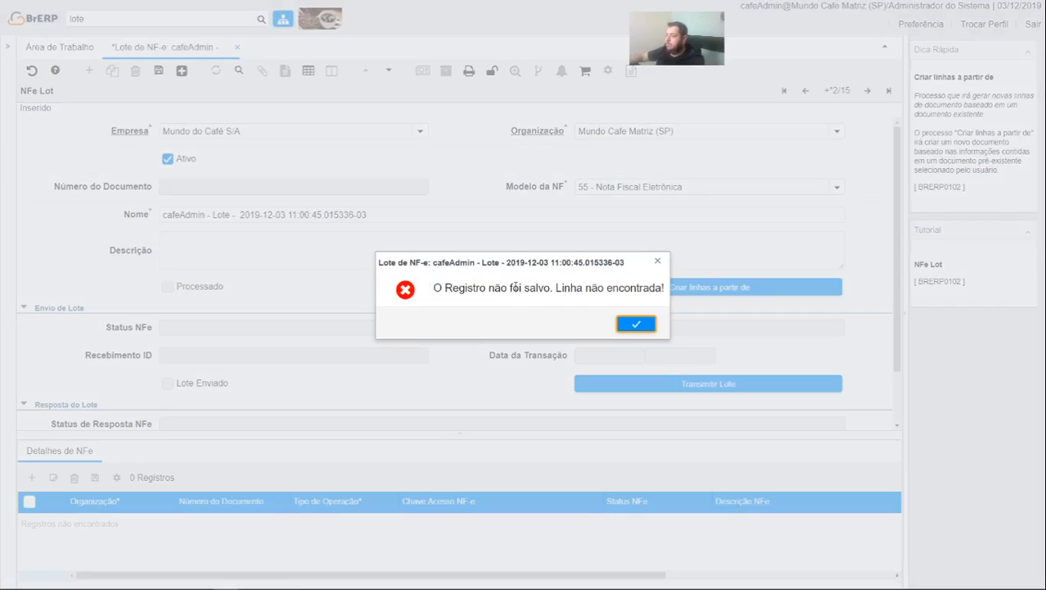
click(620, 323)
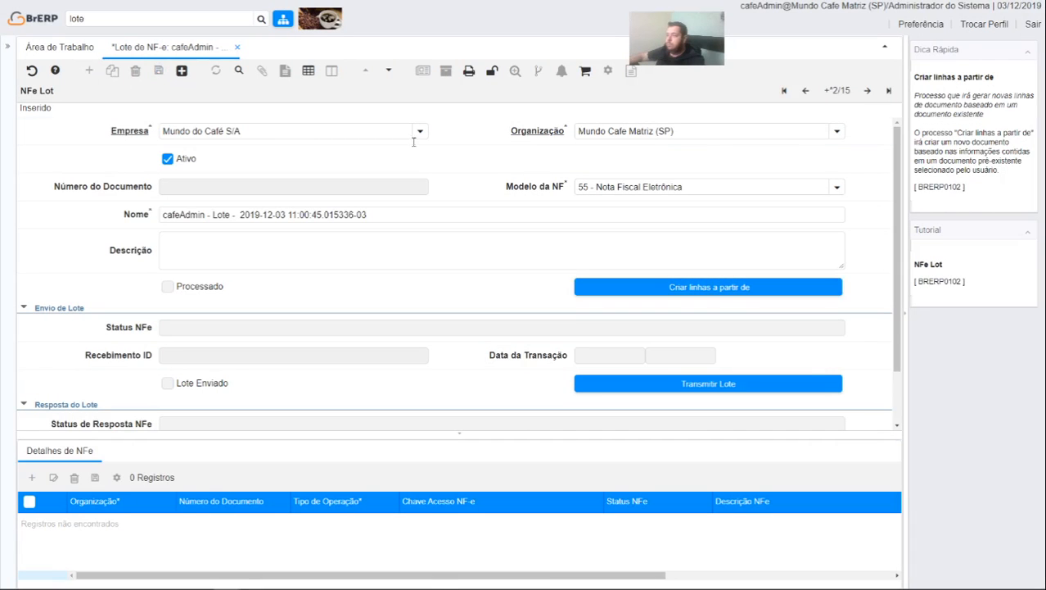
click(668, 286)
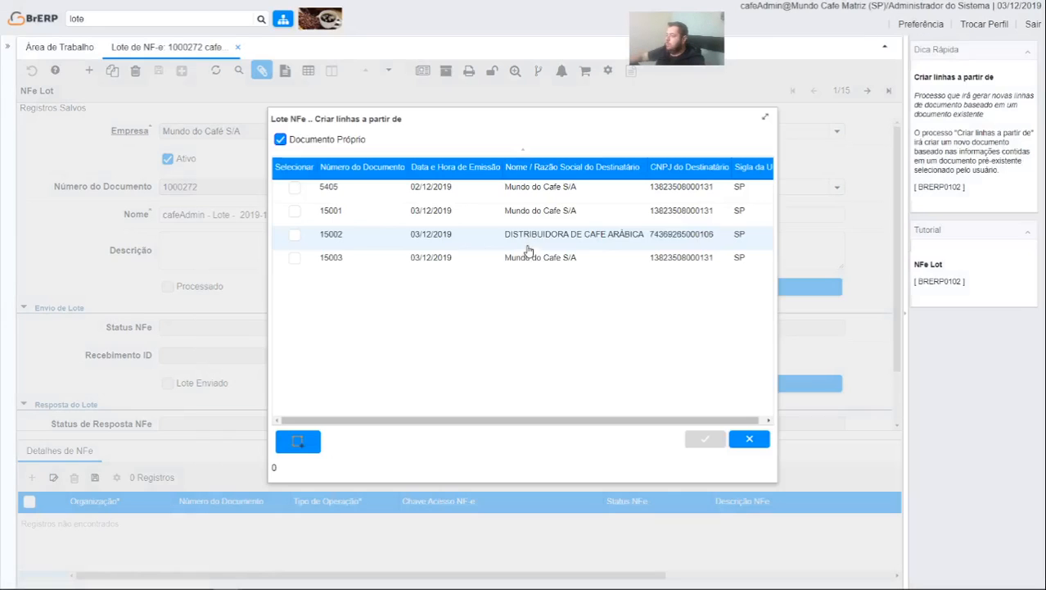
click(293, 212)
click(294, 234)
click(294, 258)
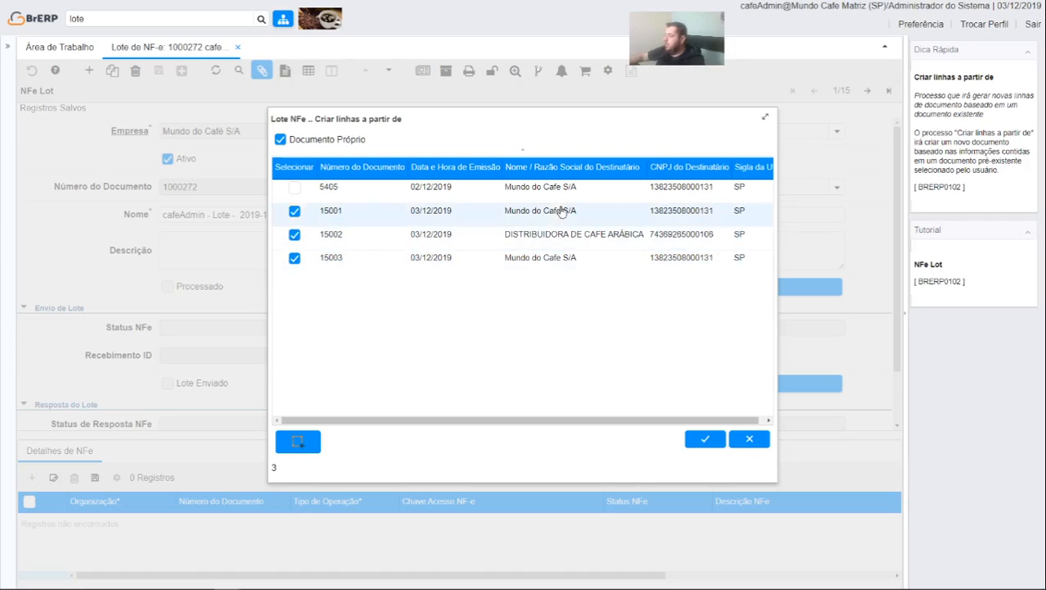
click(695, 434)
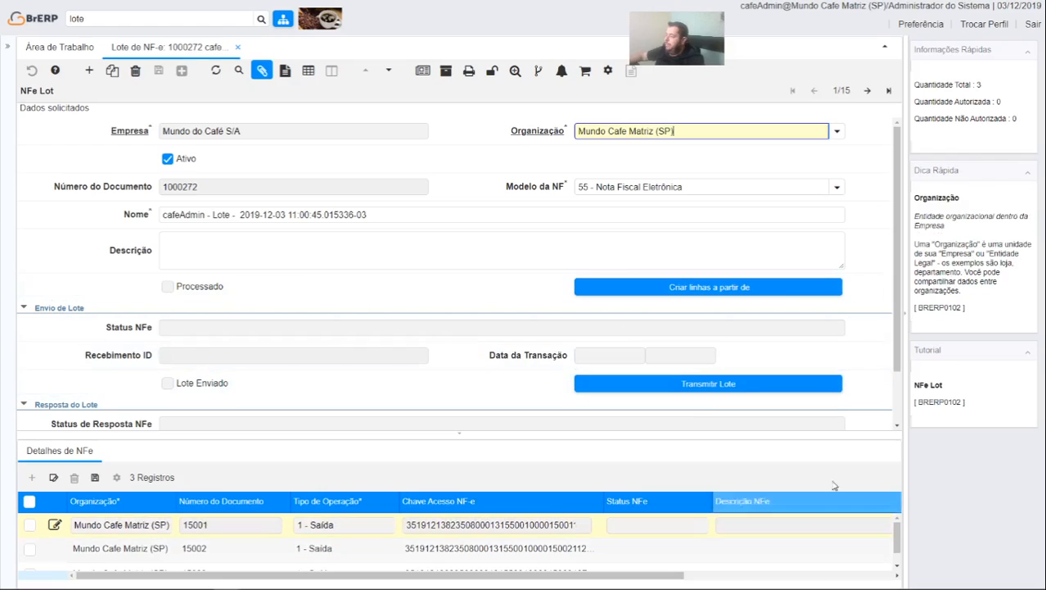
Transmit the NF-e lot without running it as a service, and acknowledge the process result
click(713, 382)
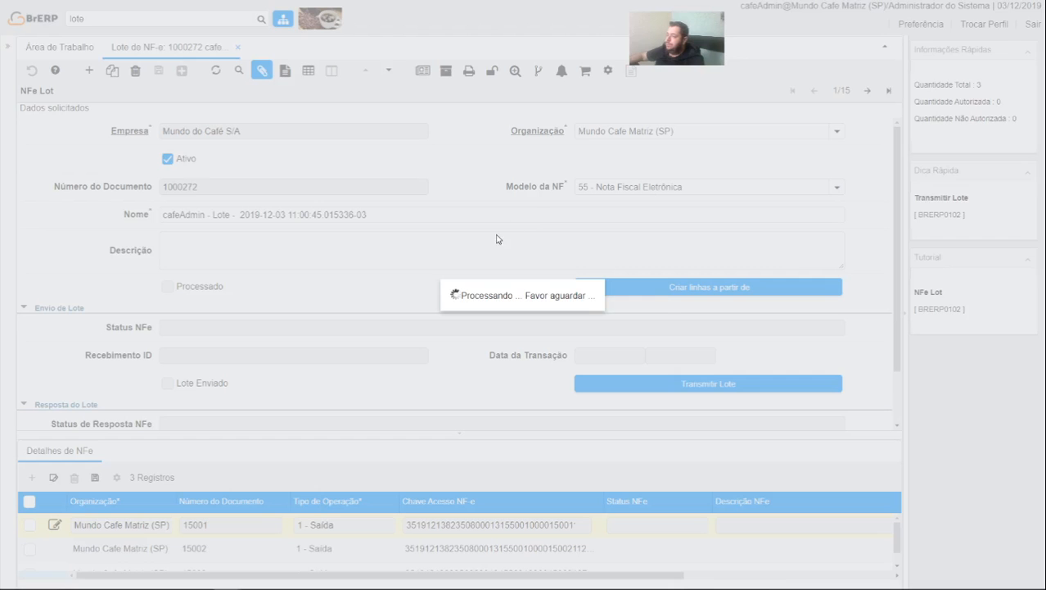
click(536, 350)
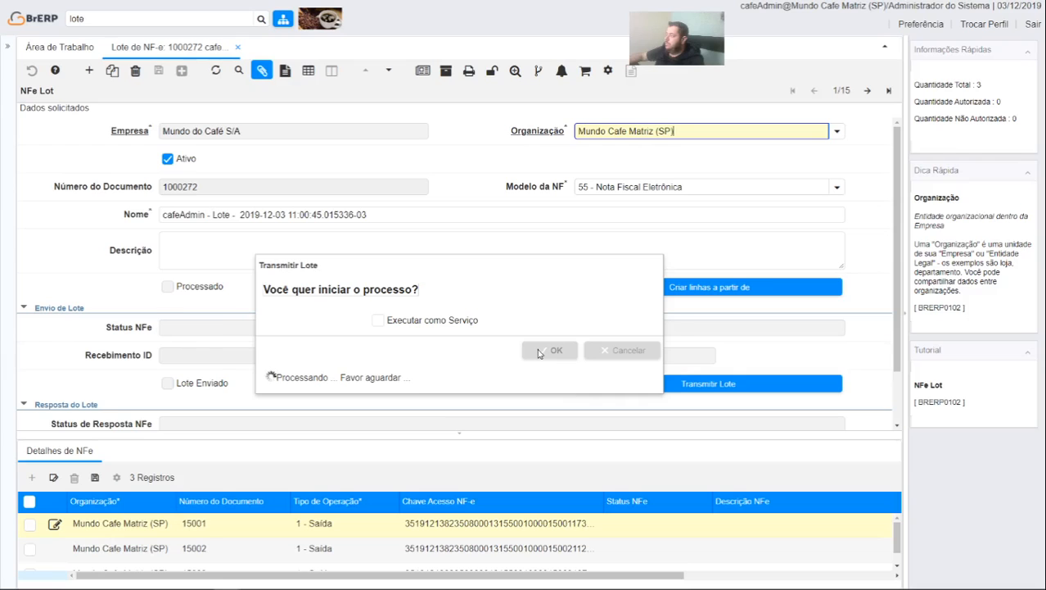
scroll(617, 299, down, 2)
click(688, 414)
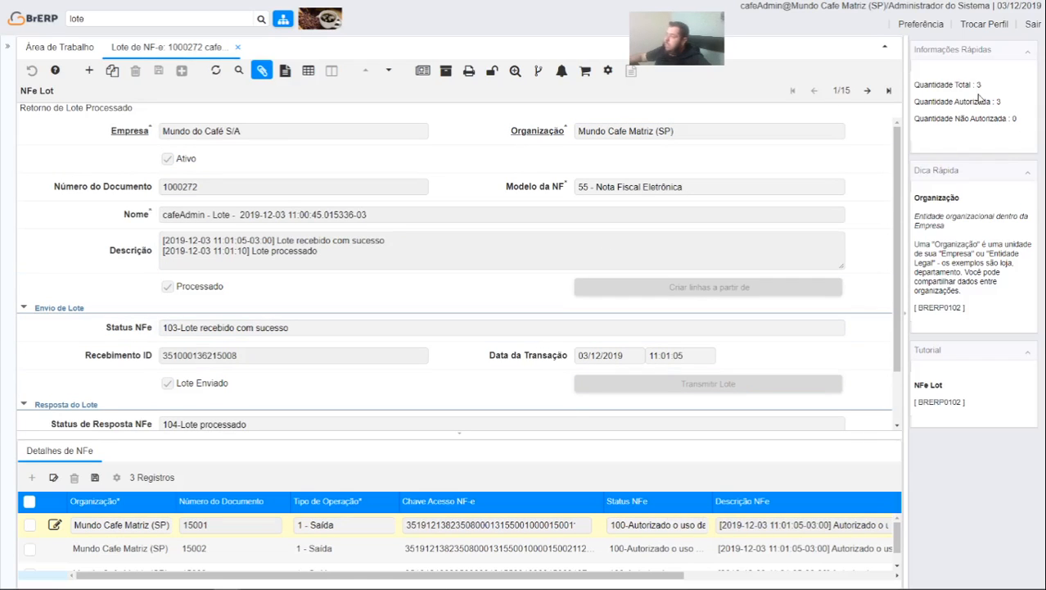
Collapse the help area and generate the DANFE print document for the transmitted lot
click(906, 319)
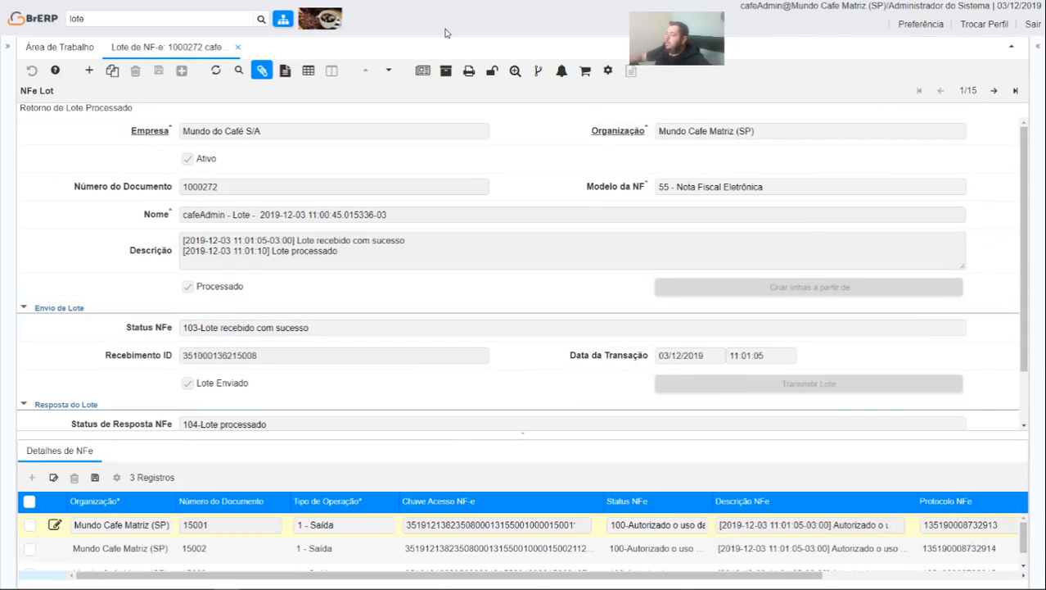
click(468, 75)
click(619, 375)
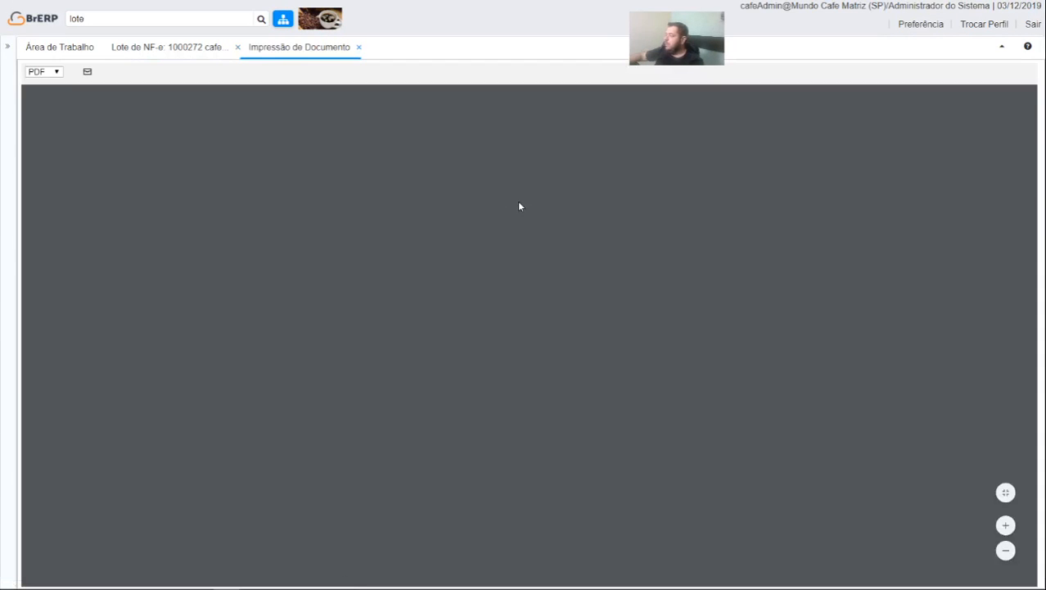
Examine the printed DANFEs, including recipient, Fatura installments, taxes, delivery location and product data, and close the document
scroll(524, 344, down, 10)
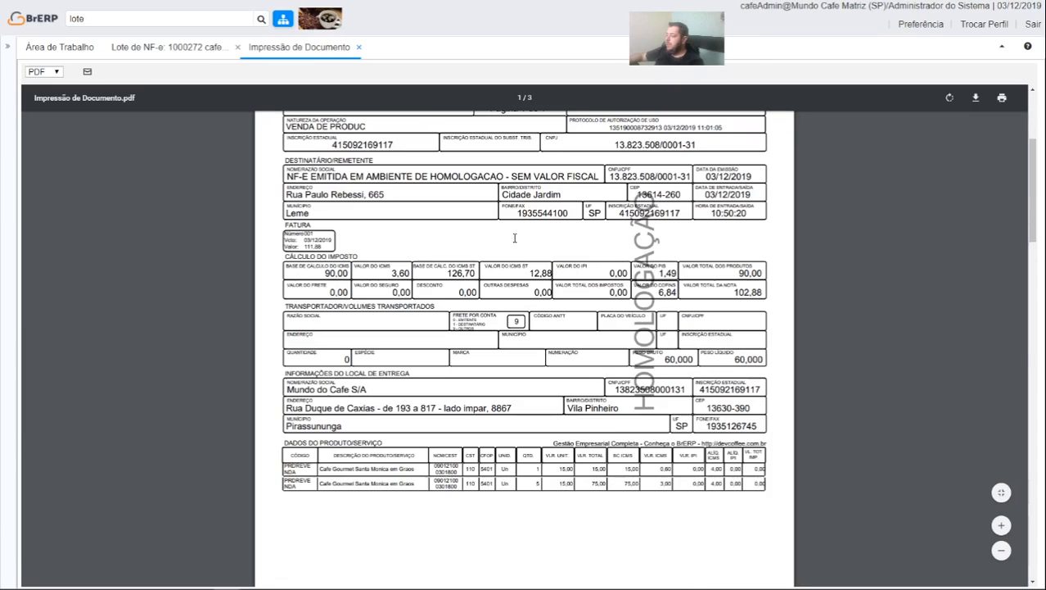
scroll(491, 360, up, 5)
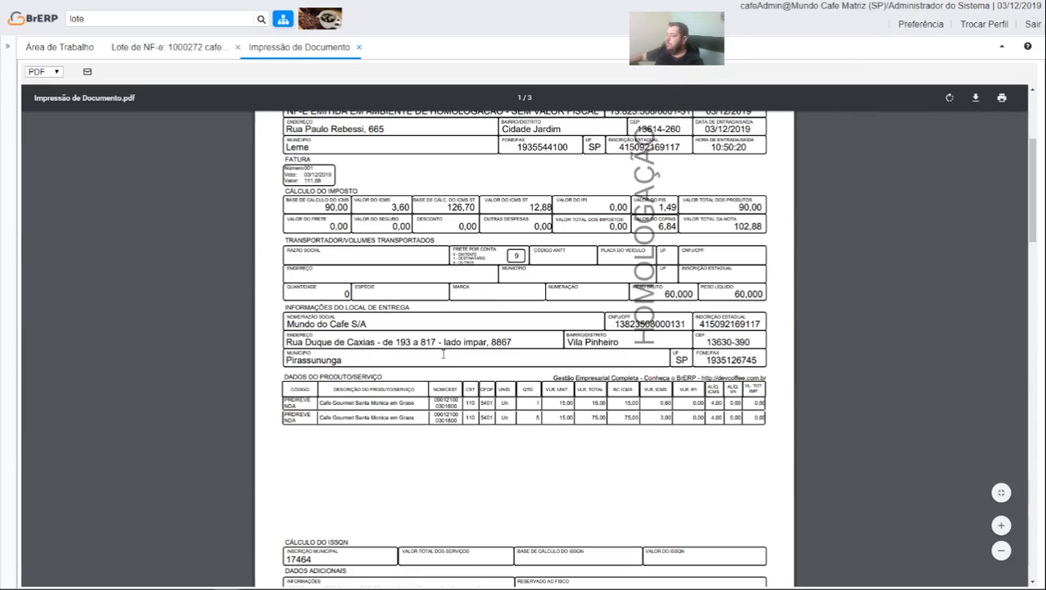
scroll(475, 281, down, 5)
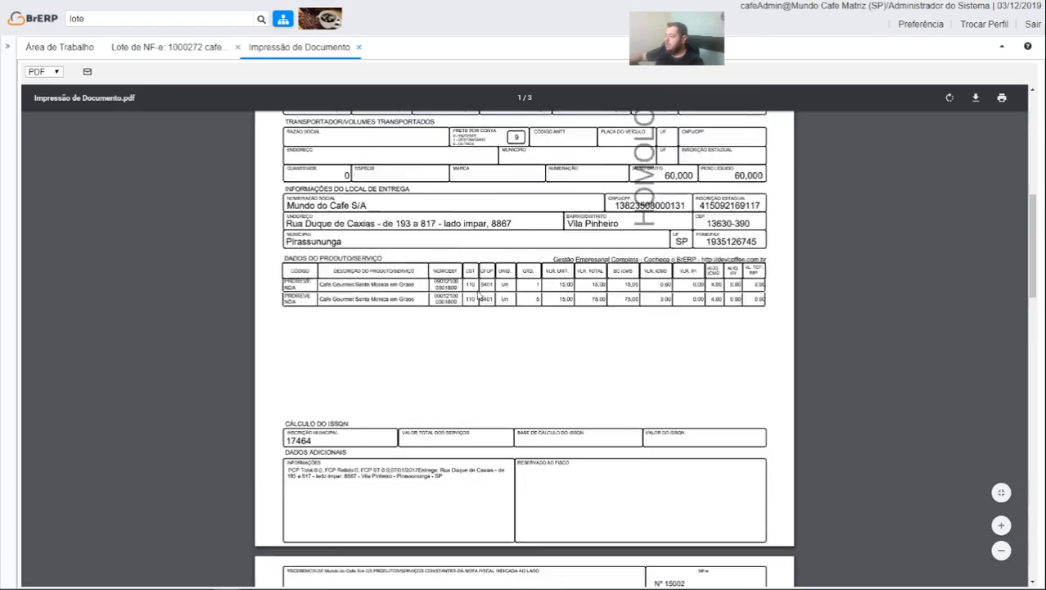
scroll(482, 302, down, 3)
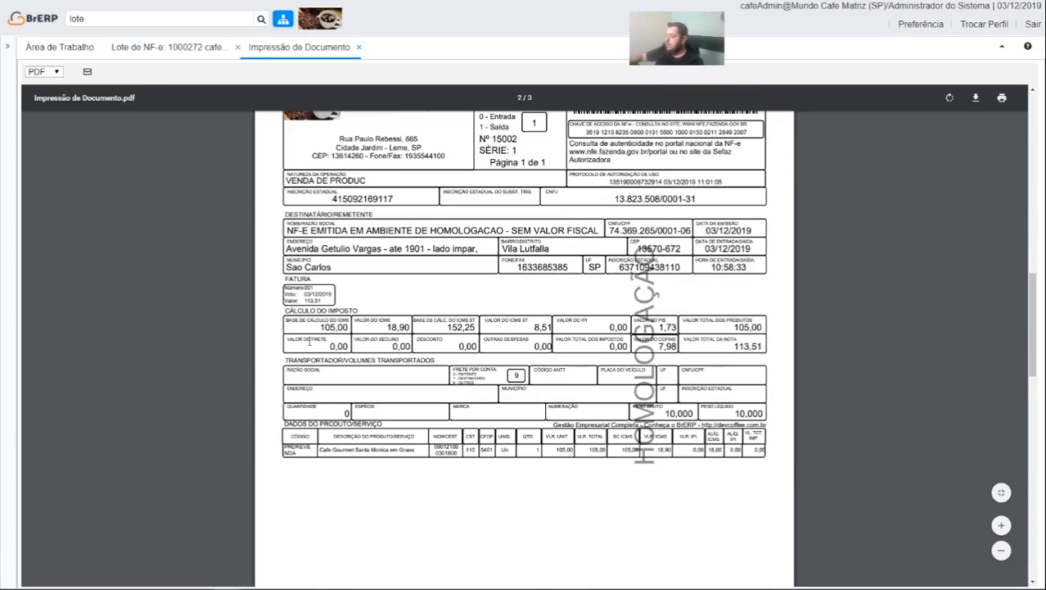
scroll(479, 288, down, 5)
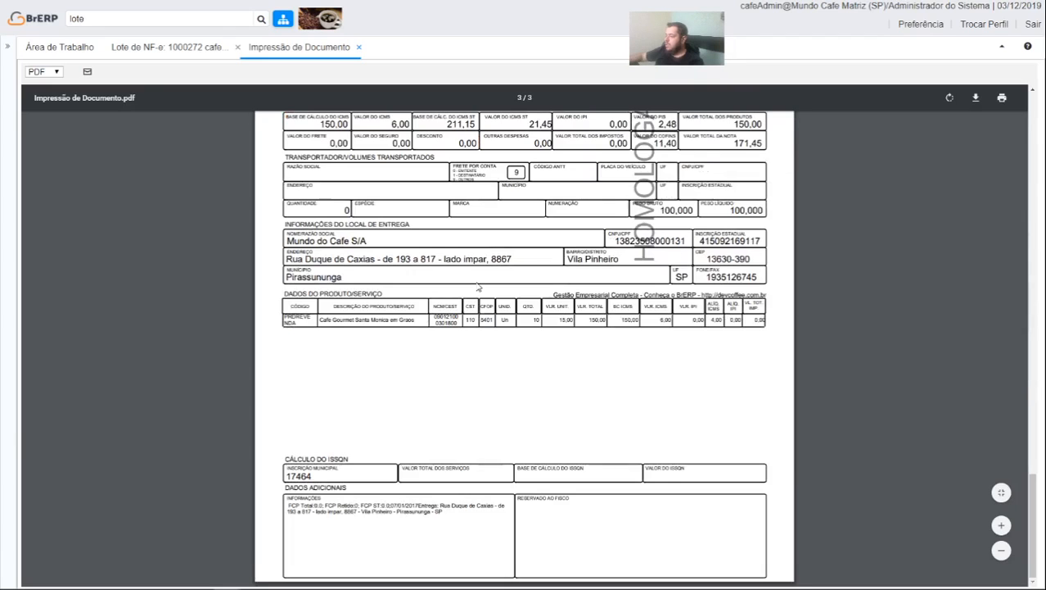
scroll(488, 337, up, 4)
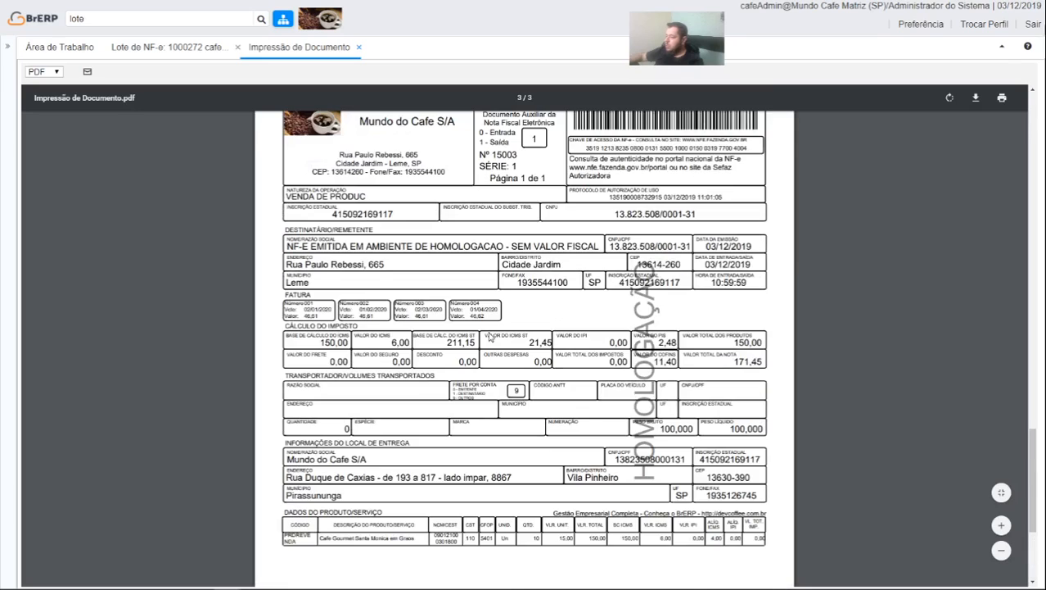
scroll(404, 319, up, 5)
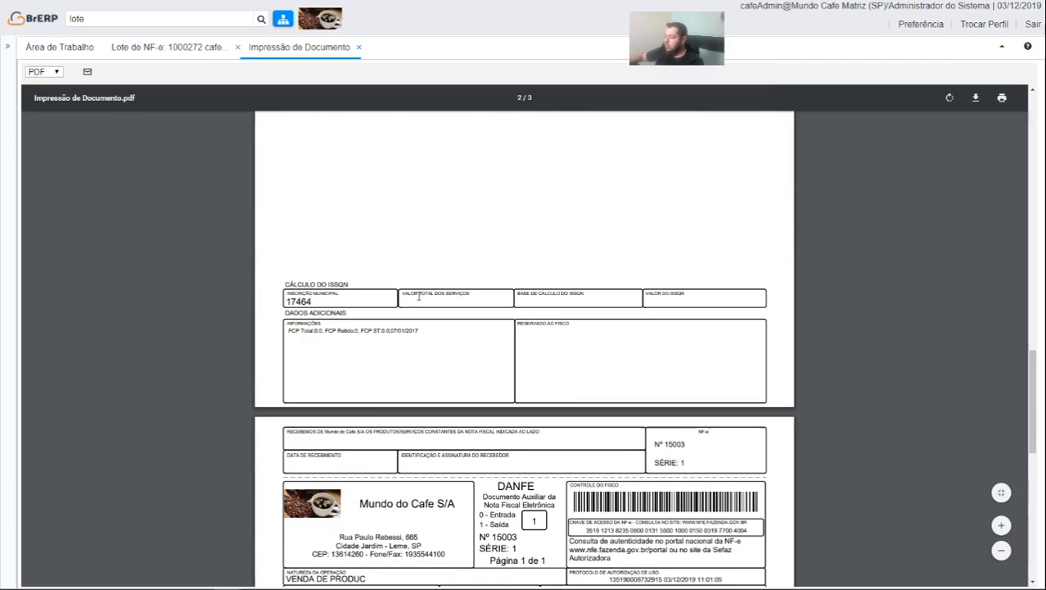
scroll(418, 296, up, 15)
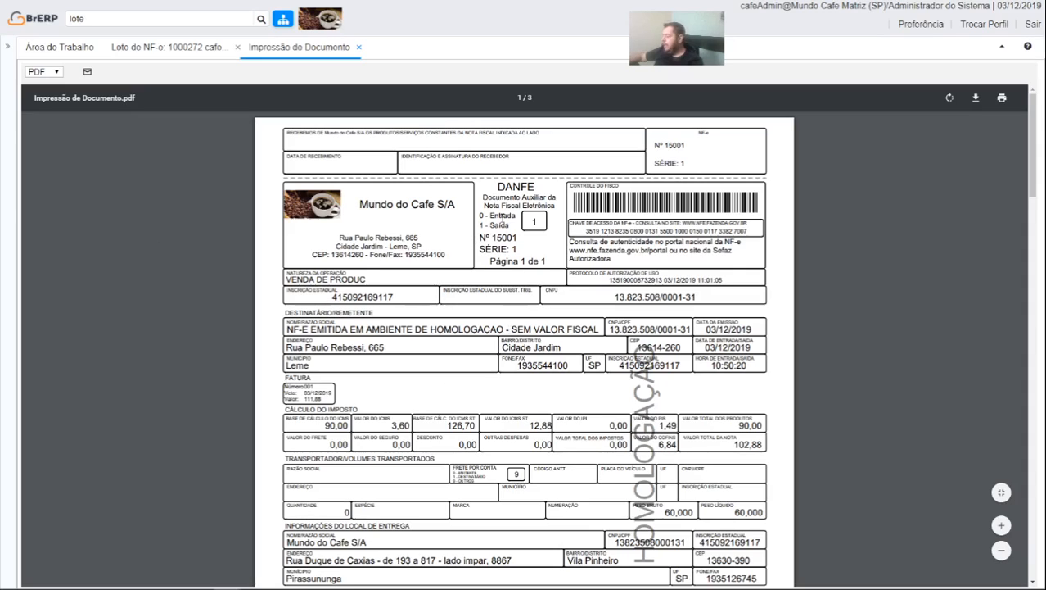
click(359, 48)
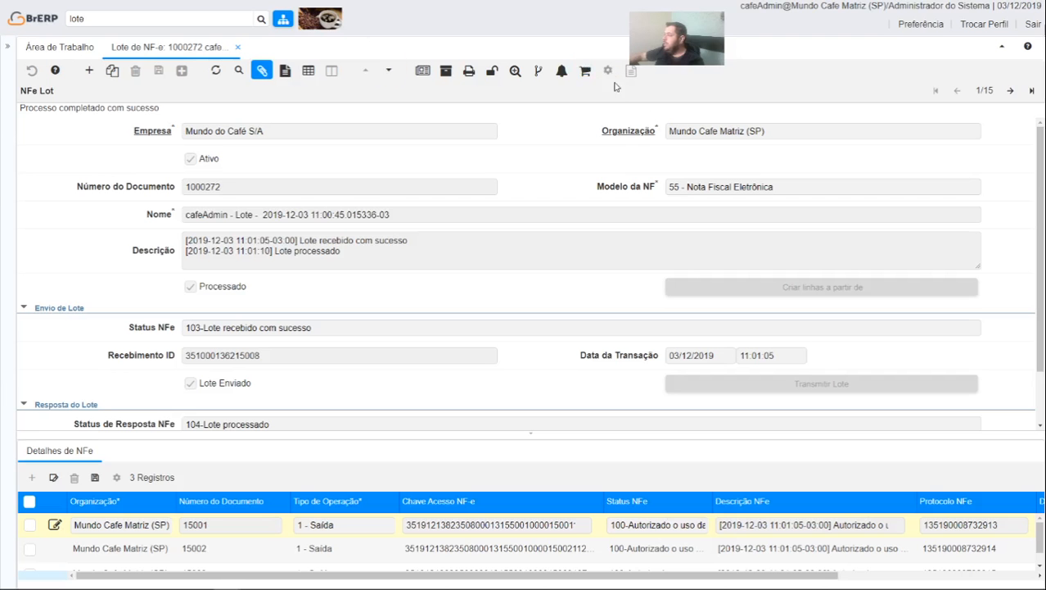
Generate the boletos for the NF-e lot, download Boletos_20191203_1000272.pdf and open it
click(607, 71)
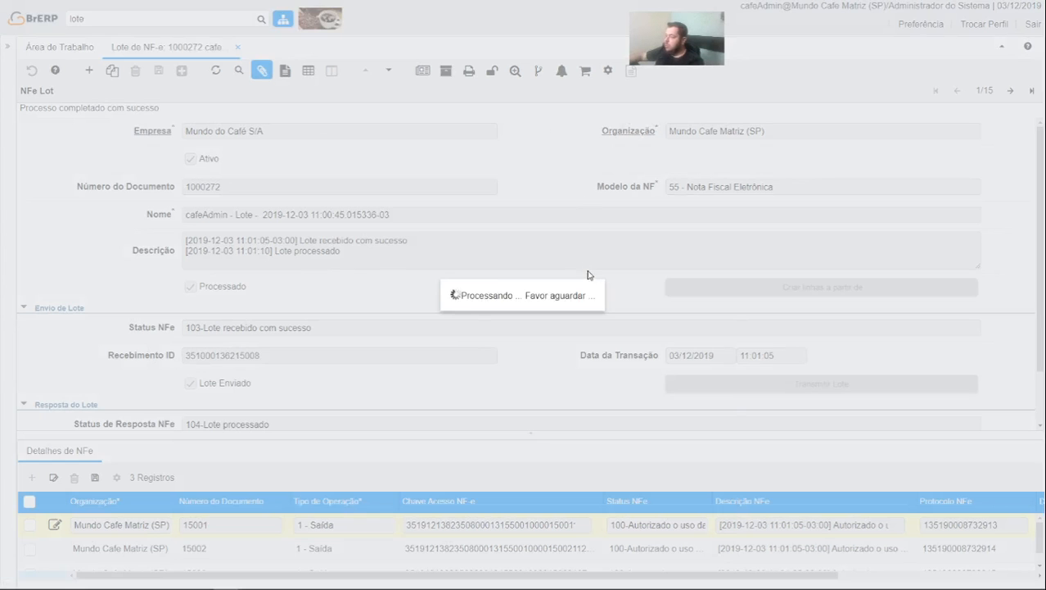
click(620, 394)
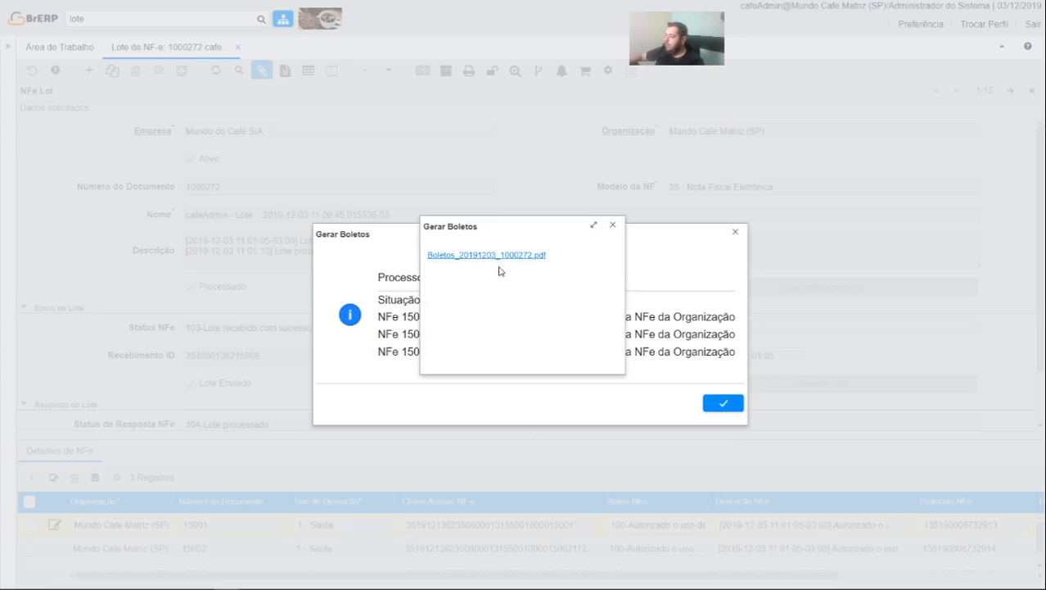
click(502, 257)
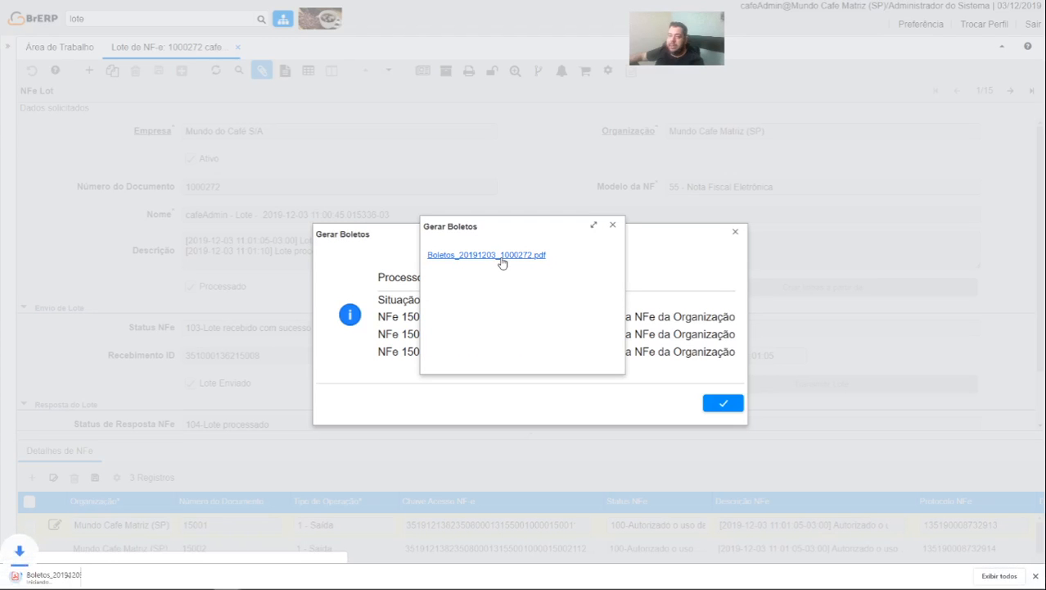
click(59, 575)
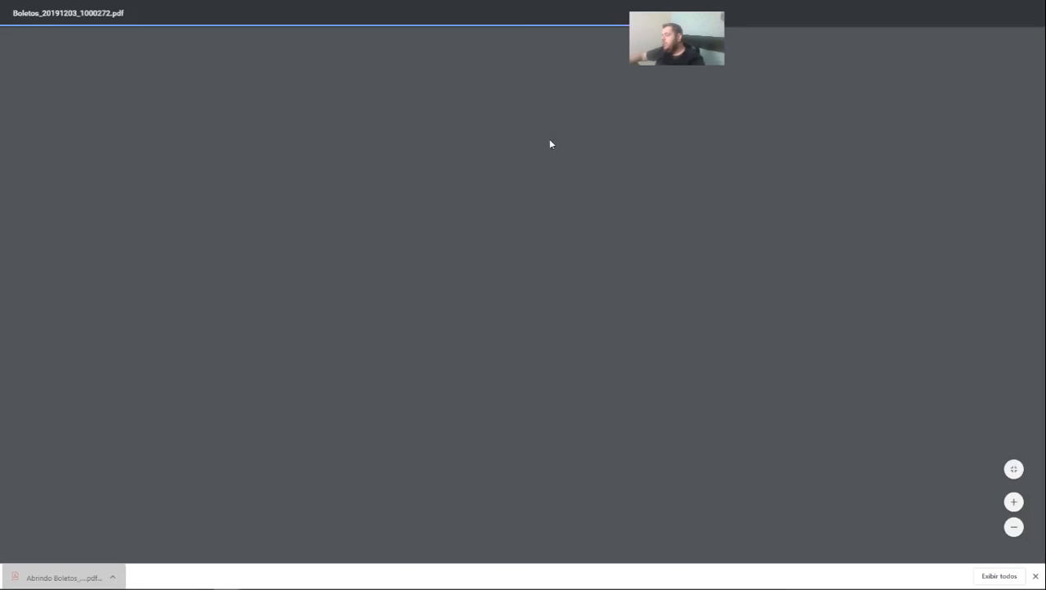
Examine the boletos' due dates, amounts and payers throughout the PDF, close it and return to the full-screen ERP
scroll(571, 156, down, 2)
scroll(571, 158, up, 2)
scroll(570, 160, down, 5)
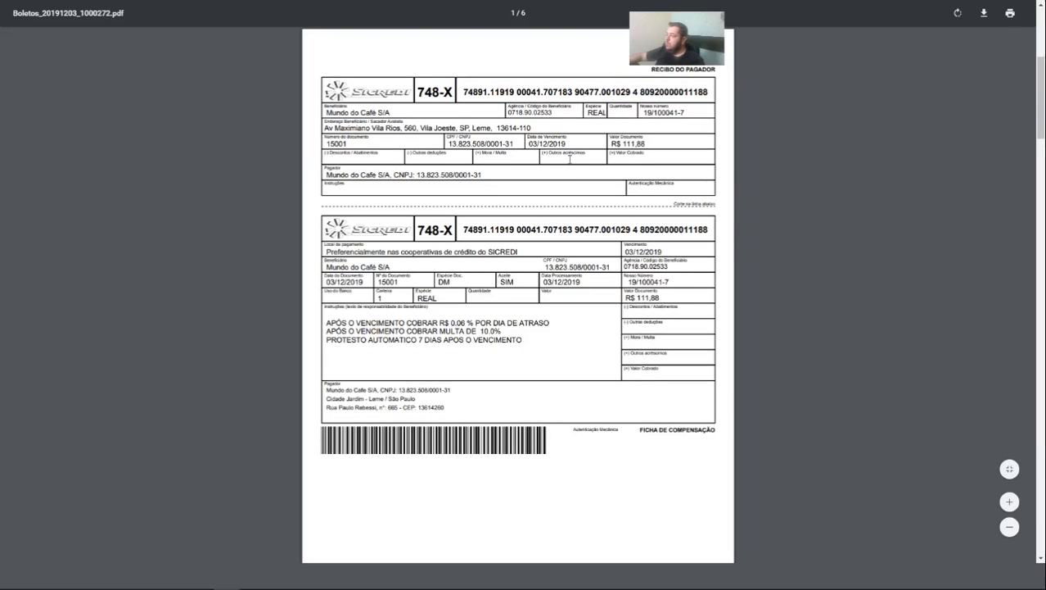
scroll(571, 164, down, 20)
scroll(571, 171, down, 3)
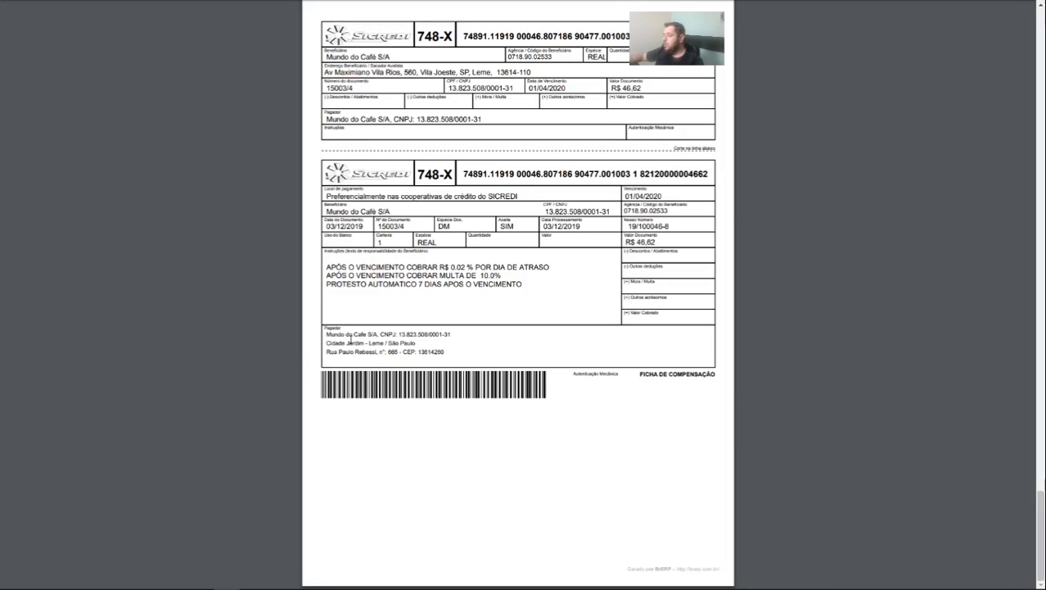
scroll(520, 215, up, 8)
scroll(521, 216, up, 7)
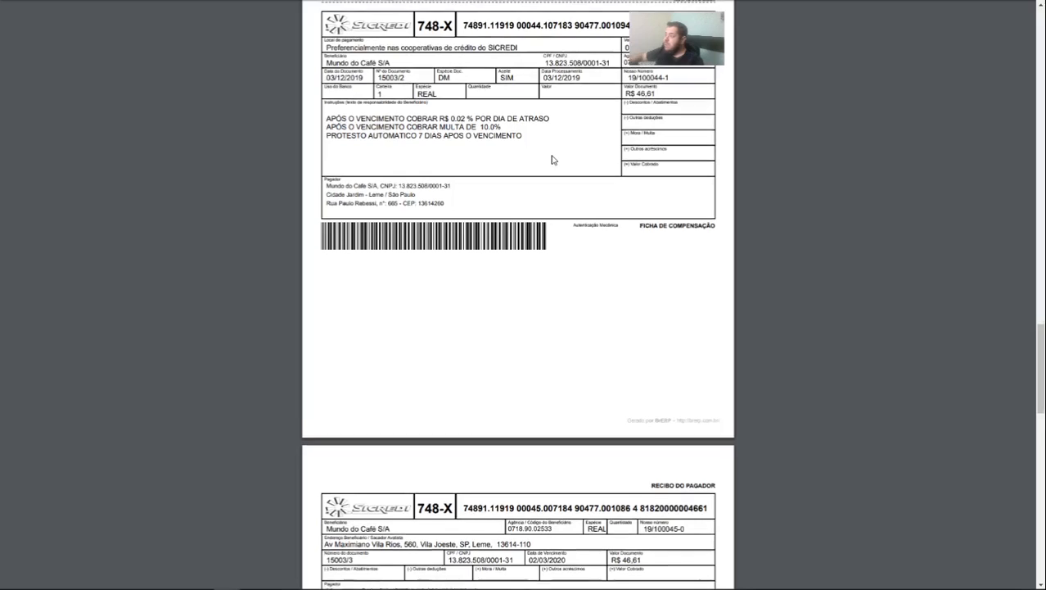
scroll(552, 159, up, 7)
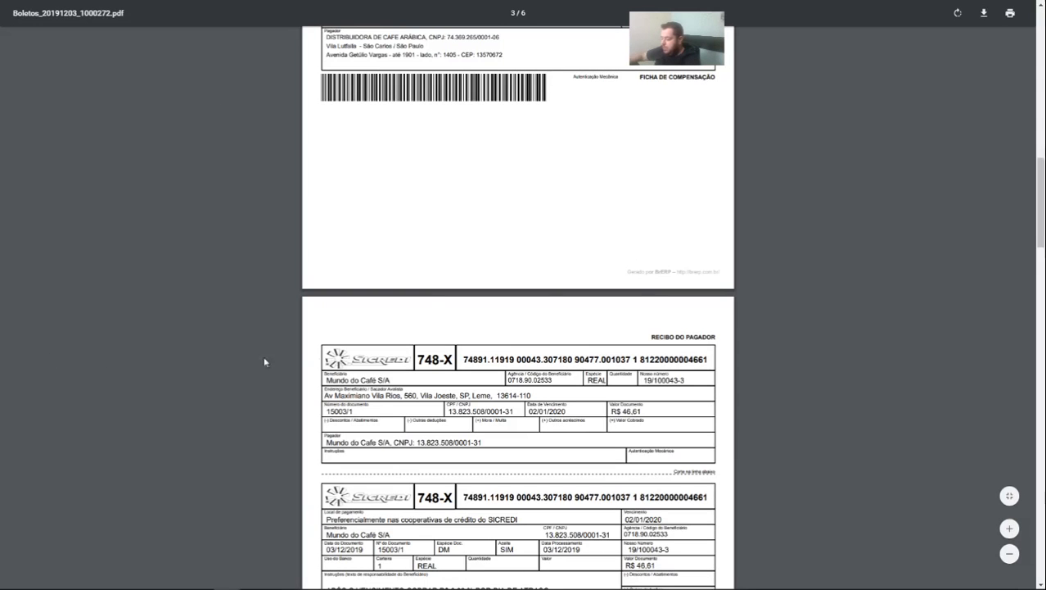
key(F11)
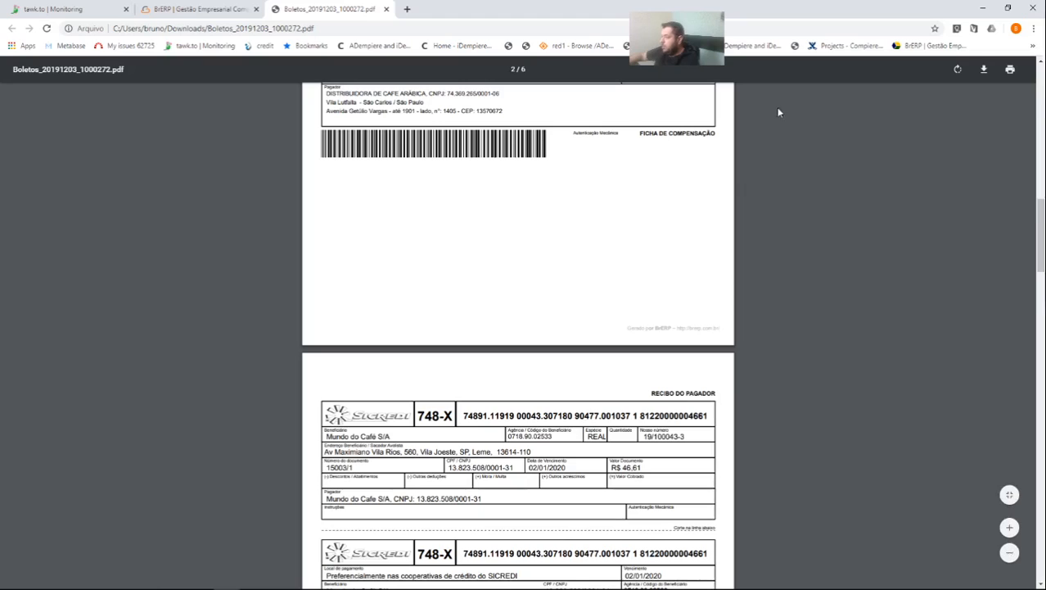
click(385, 9)
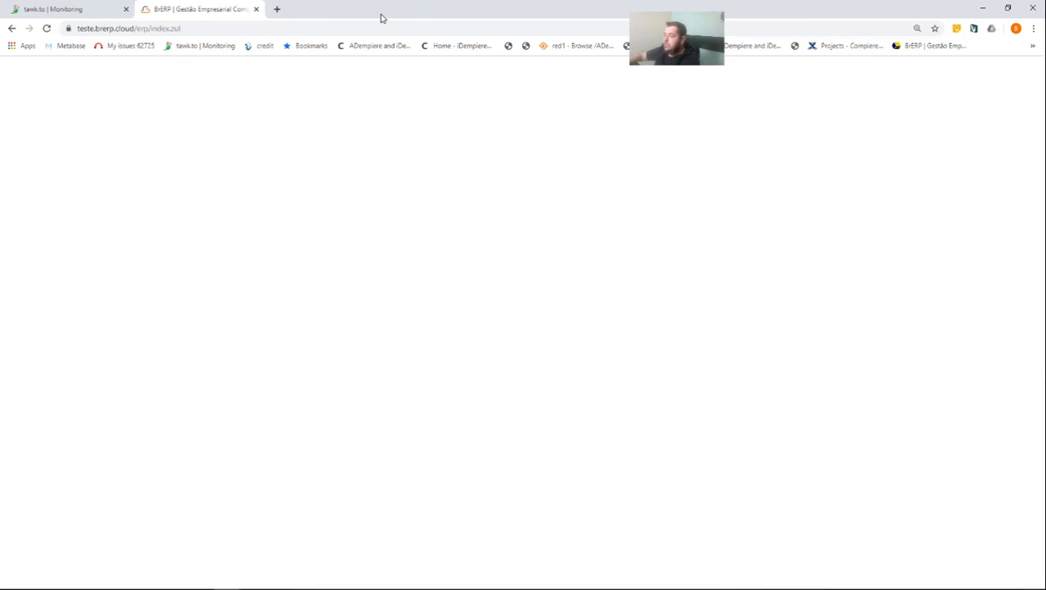
key(F11)
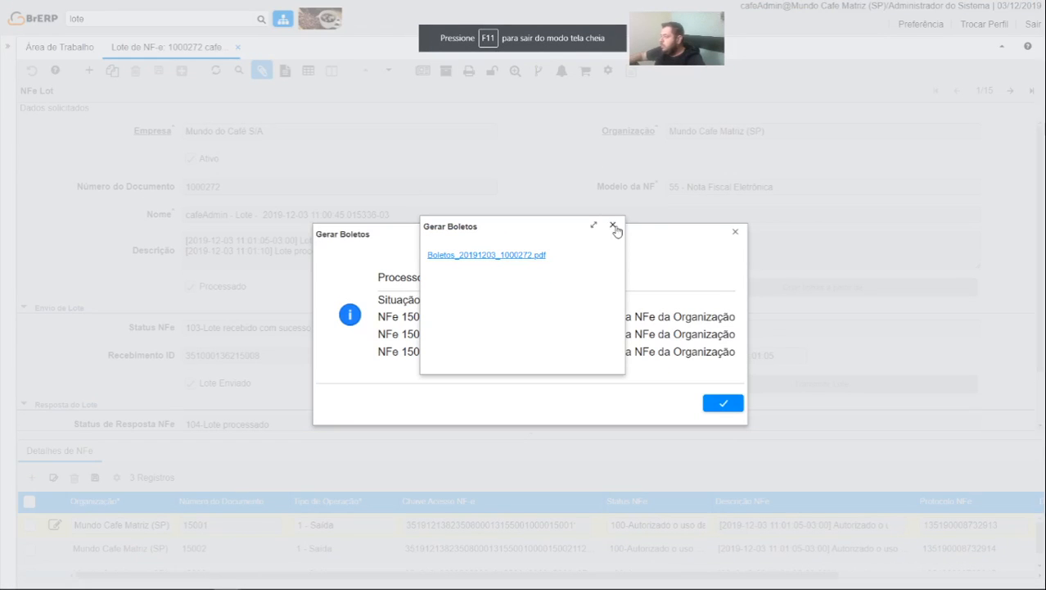
Dismiss the Gerar Boletos download and result dialogs, and close the NF-e lot window
click(736, 229)
click(735, 231)
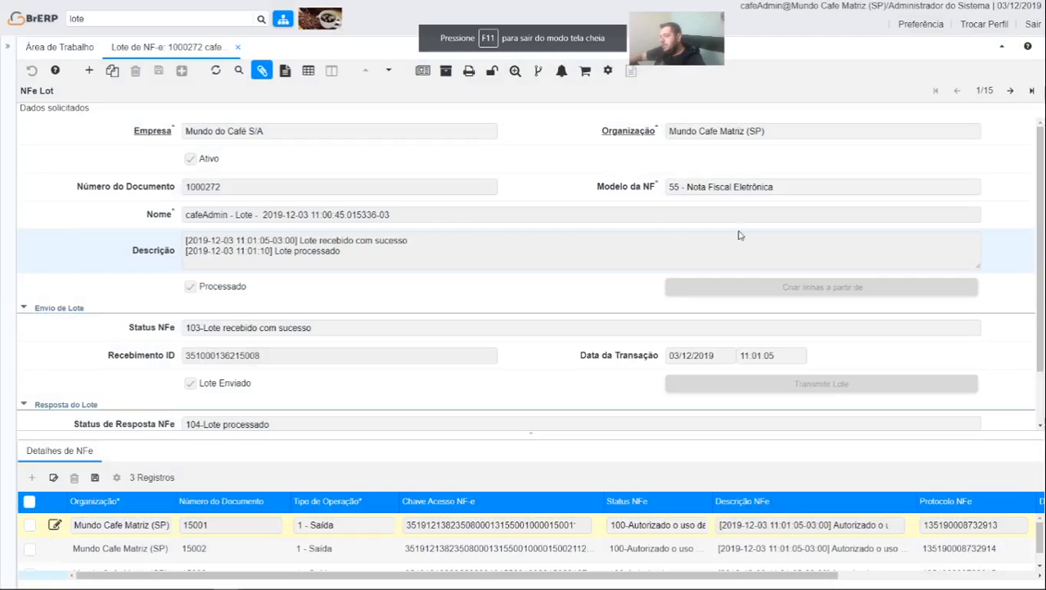
click(240, 49)
click(160, 18)
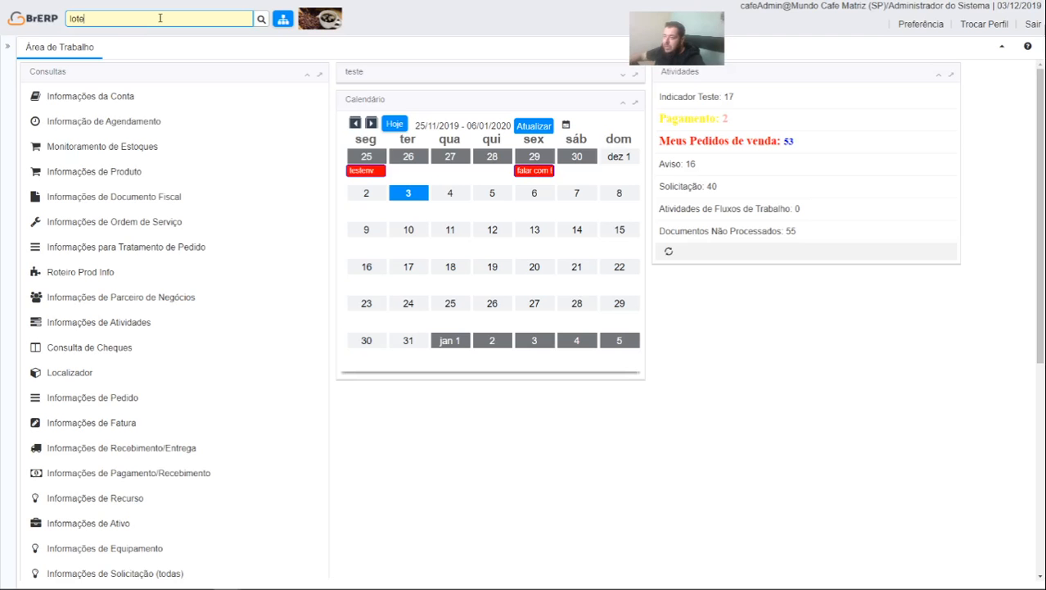
Search the menu for "livro" and open the Relatório de Livro Fiscal (P1 e P2)
key(BackSpace)
key(BackSpace)
key(BackSpace)
key(BackSpace)
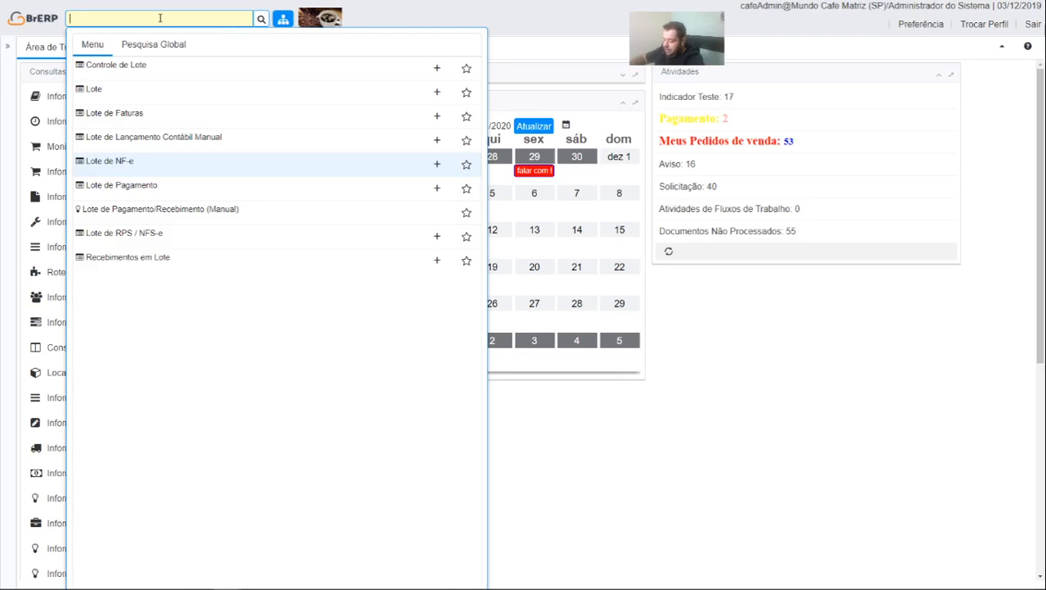
text(nm)
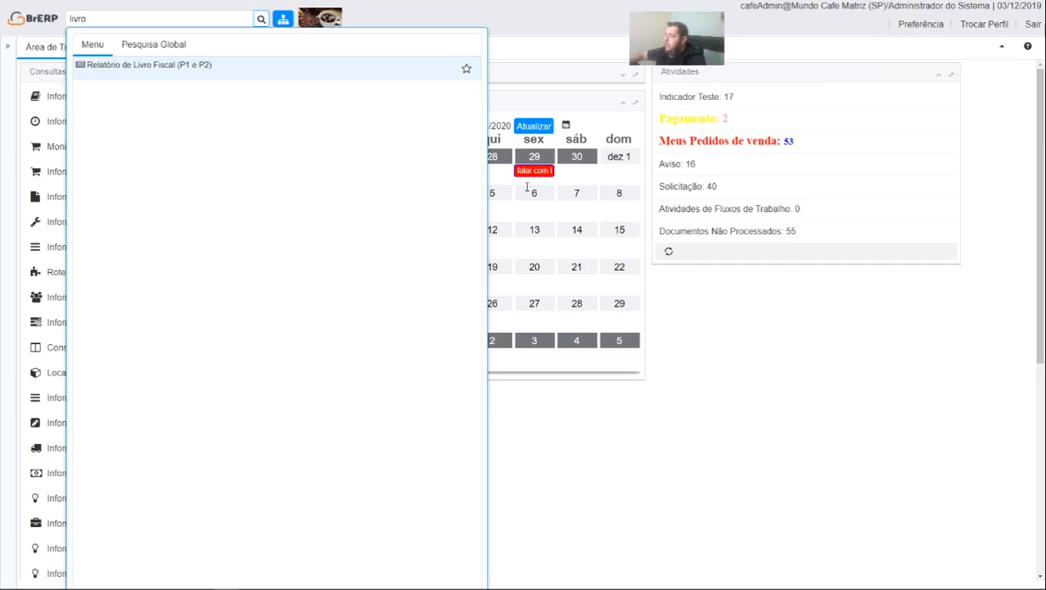
key(Return)
Set the start of Data e Hora de Emissão to 03/12/2019 and generate the fiscal book report
double_click(349, 216)
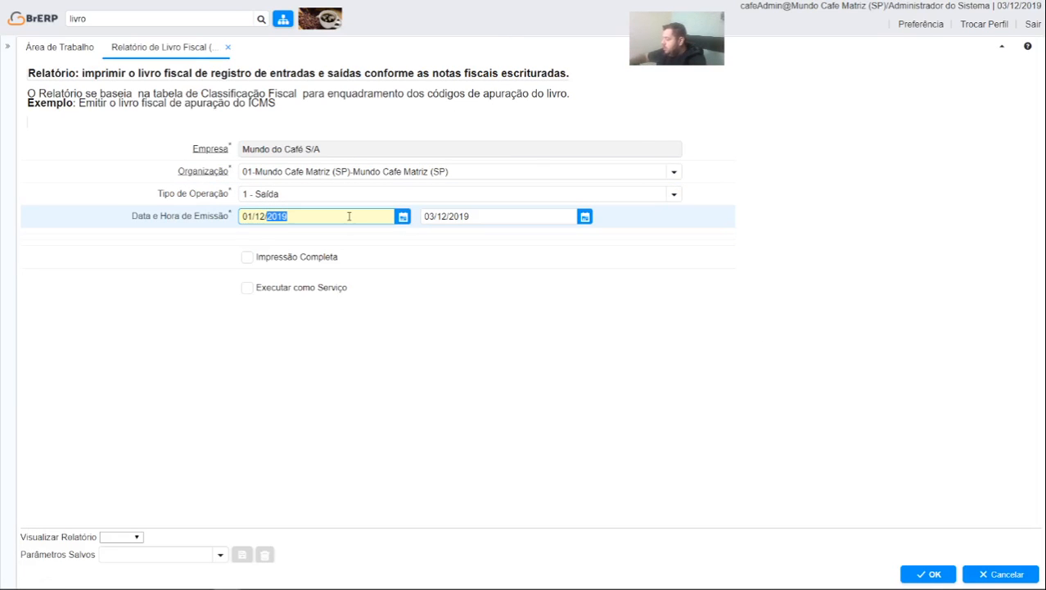
triple_click(348, 216)
text(0)
text(3/12/2019)
key(Tab)
key(Tab)
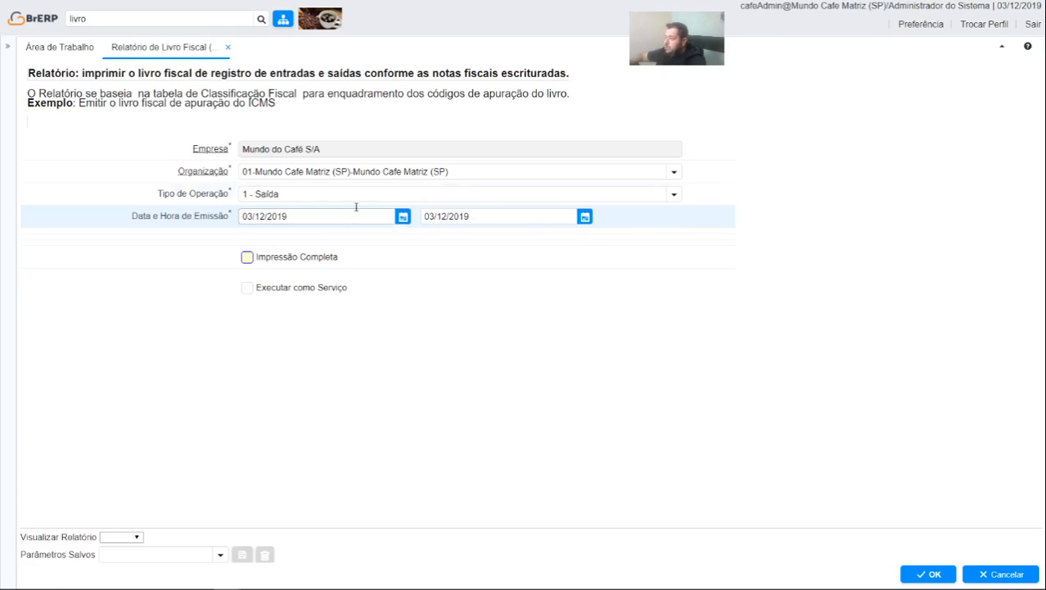
click(914, 571)
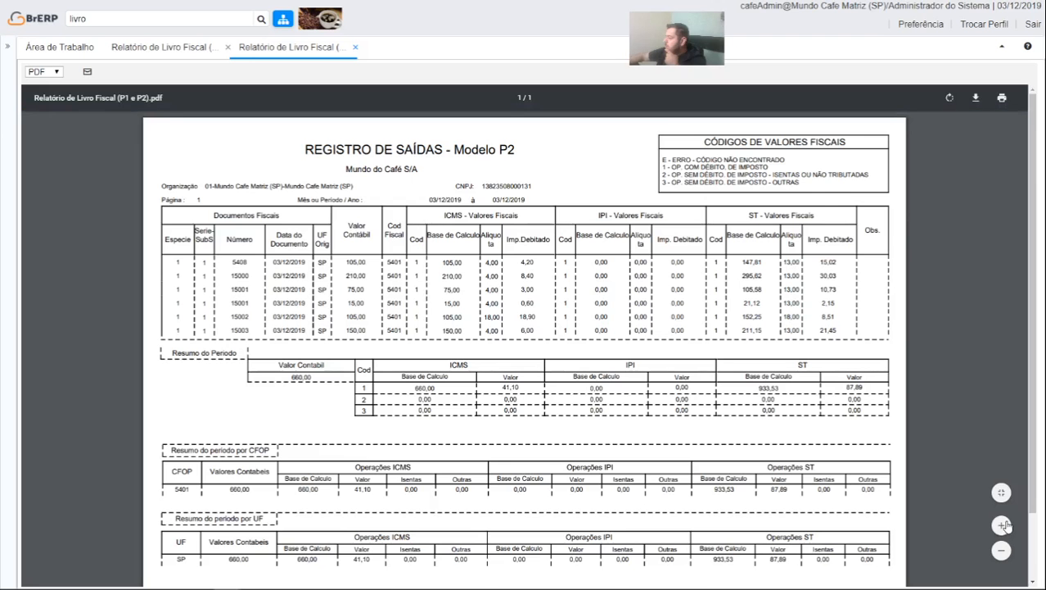
Examine the Registro de Saídas entries and the summaries by period, CFOP and UF, and close the report and its parameter window
click(1003, 527)
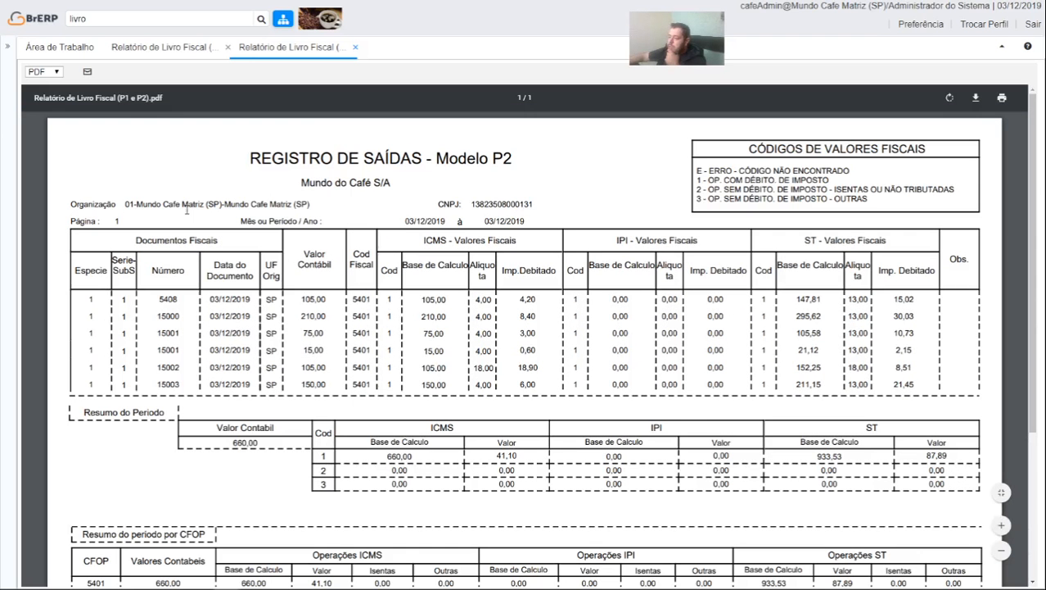
scroll(709, 398, down, 5)
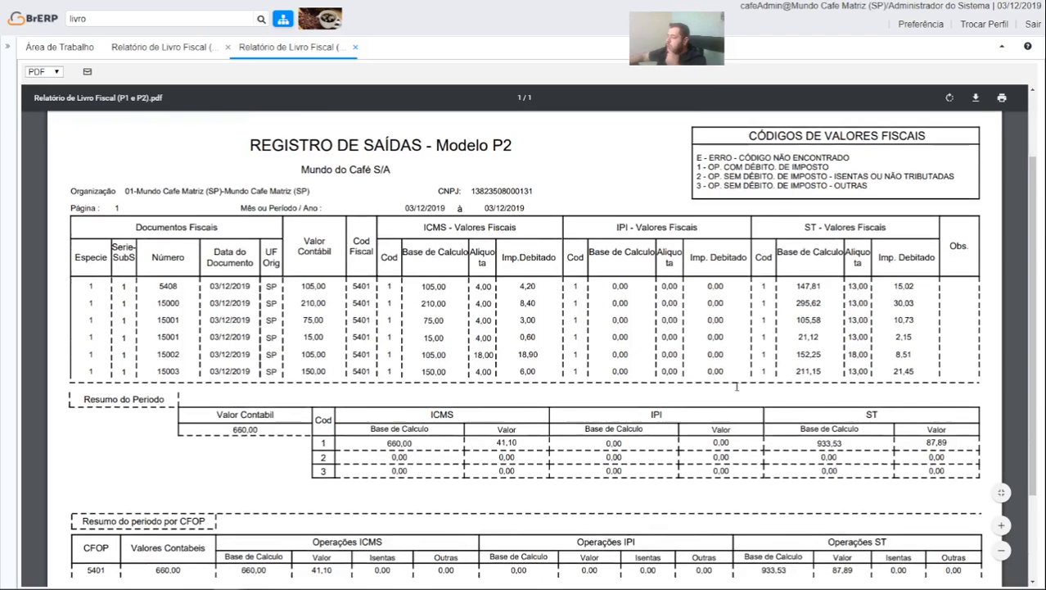
scroll(741, 396, up, 5)
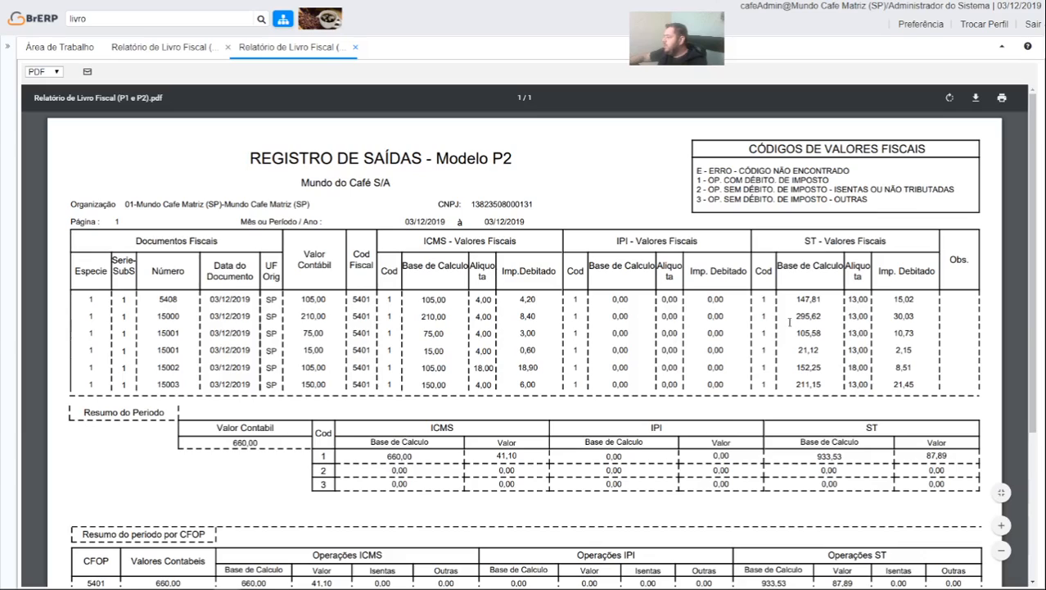
scroll(773, 280, down, 3)
scroll(773, 280, up, 4)
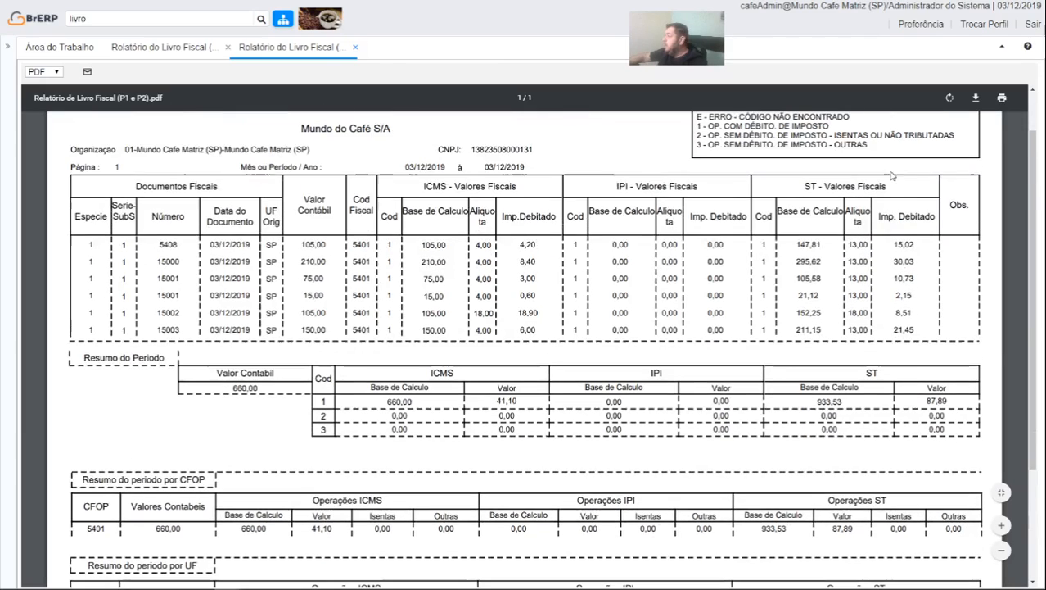
scroll(696, 294, down, 5)
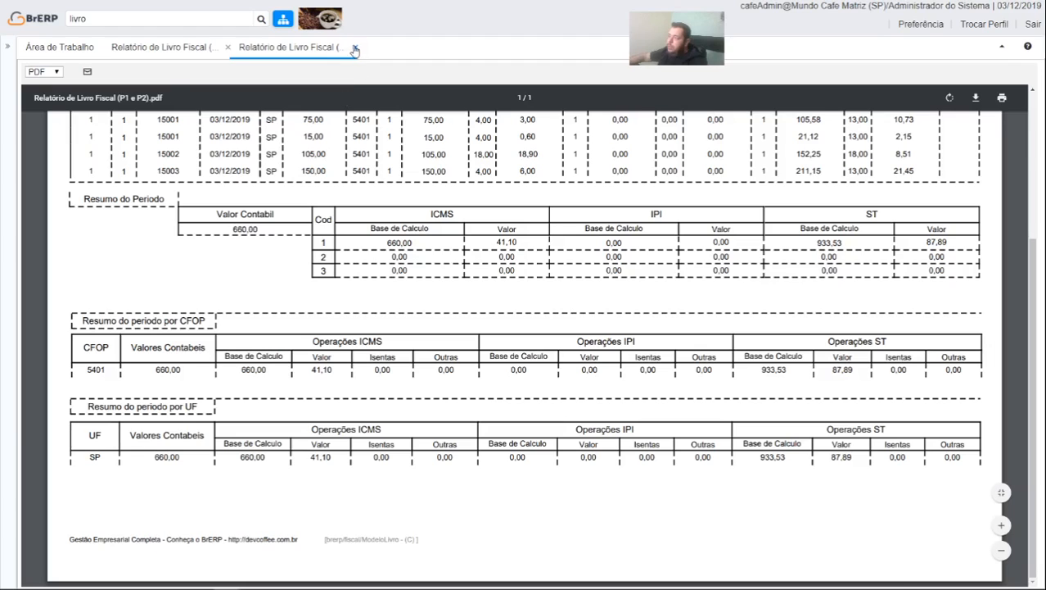
click(354, 46)
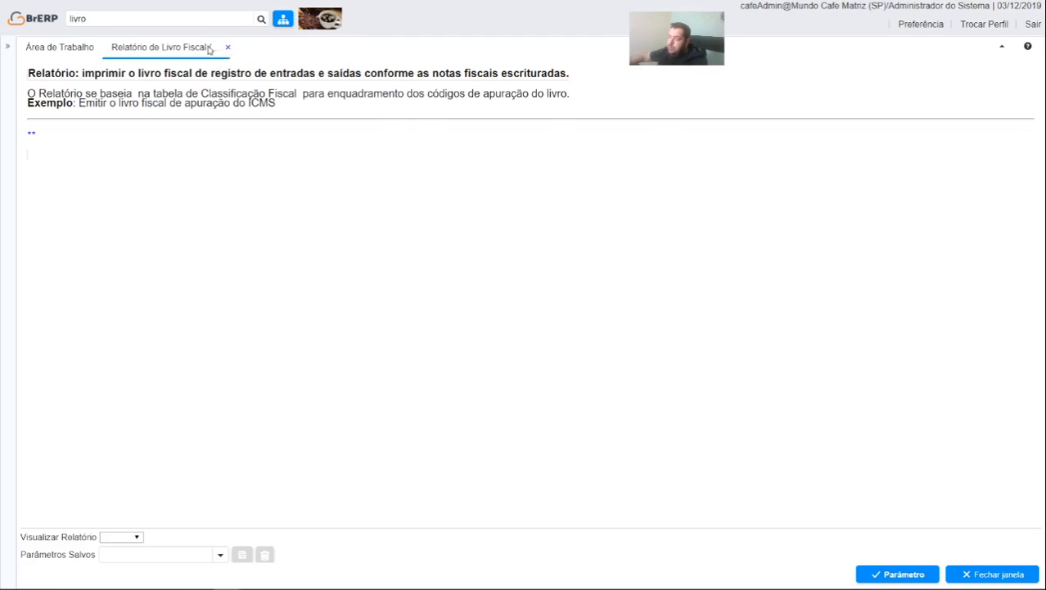
click(229, 48)
Search the menu for "documentos" and open the Relatório de Documentos Fiscais (entrada e saída)
click(163, 20)
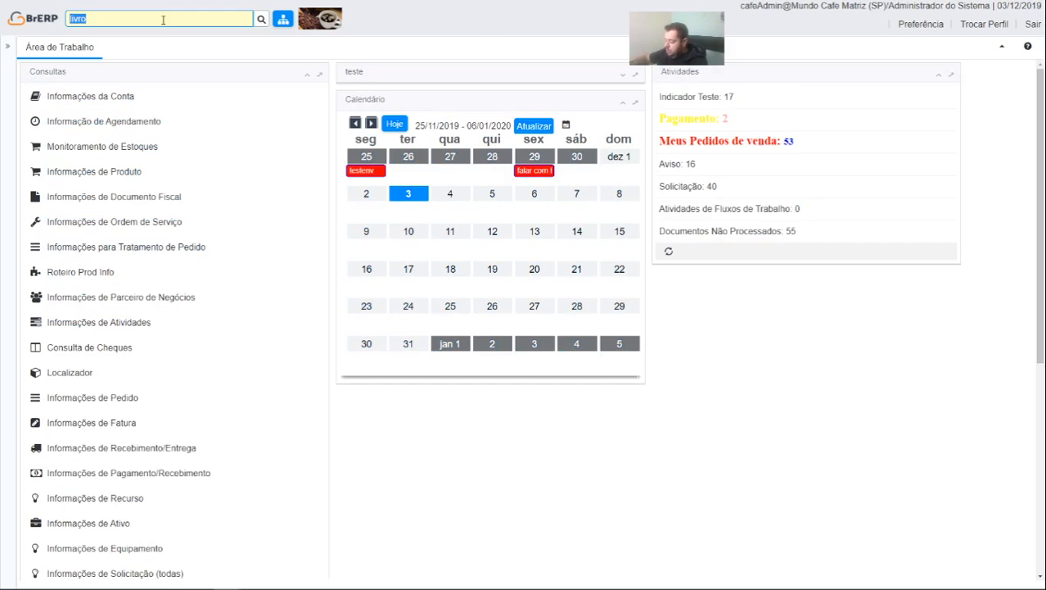
key(BackSpace)
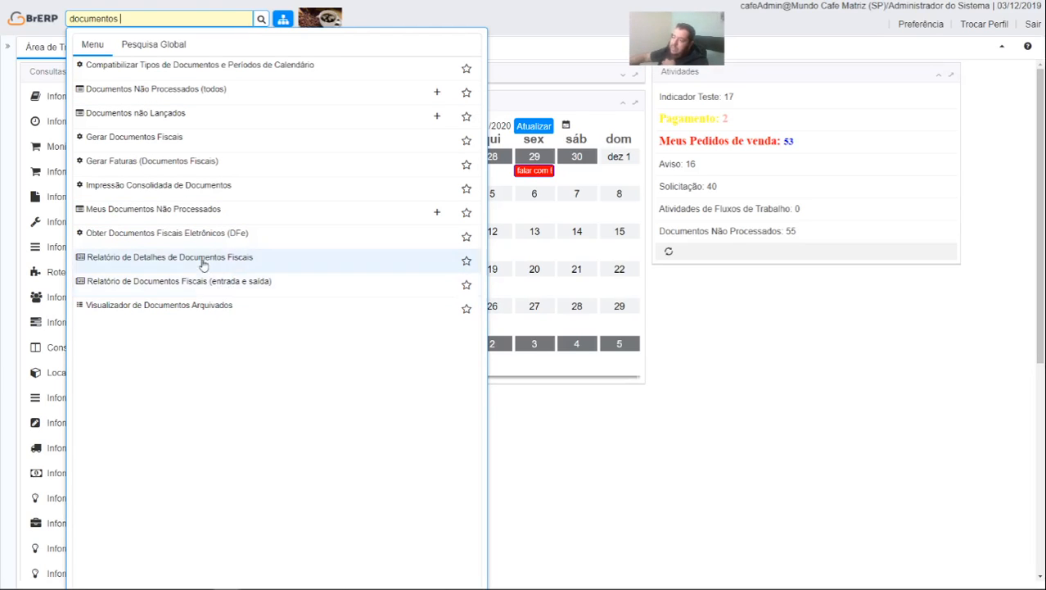
click(245, 283)
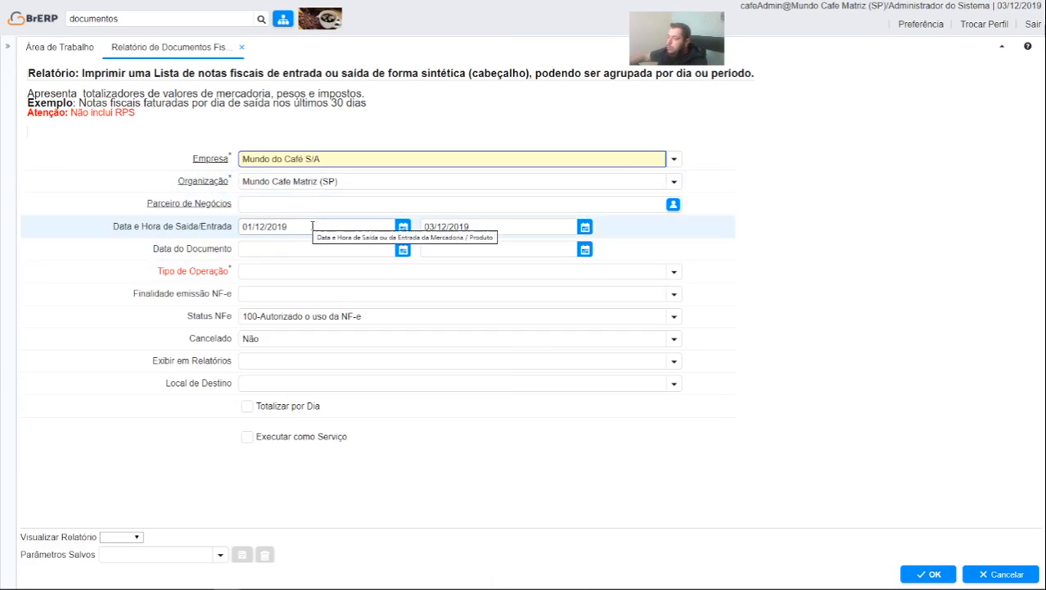
Set Tipo de Operação to 1 - Saída, clear Cancelado, enable Totalizar por Dia and generate the report
click(674, 271)
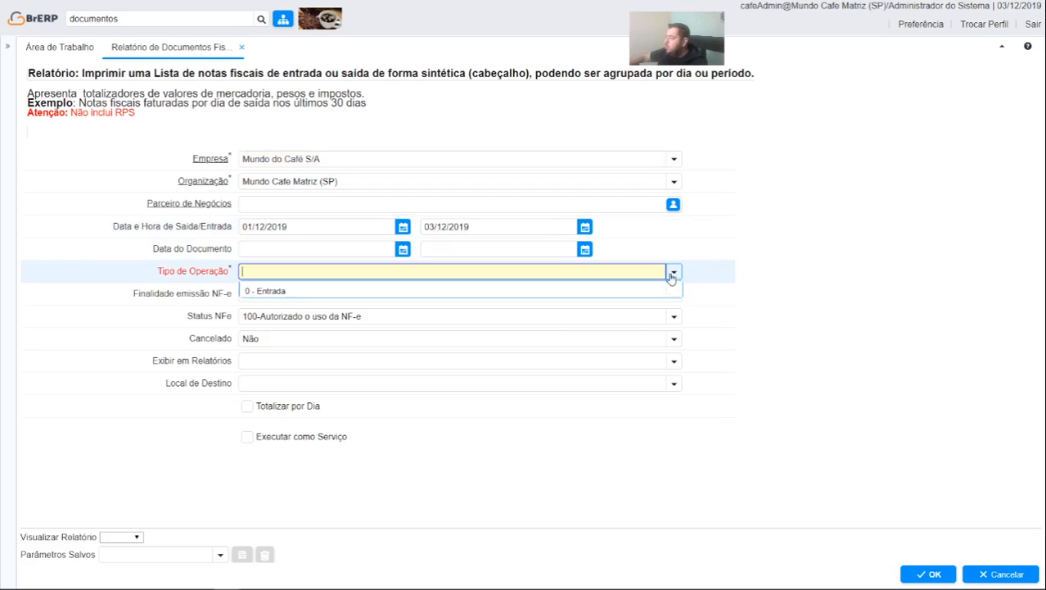
click(299, 304)
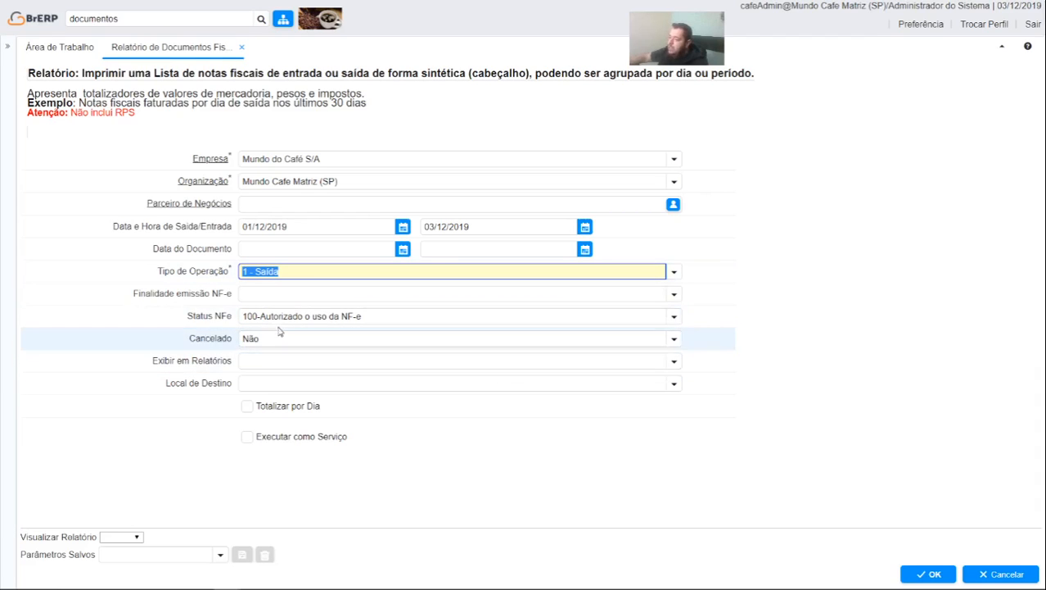
click(644, 339)
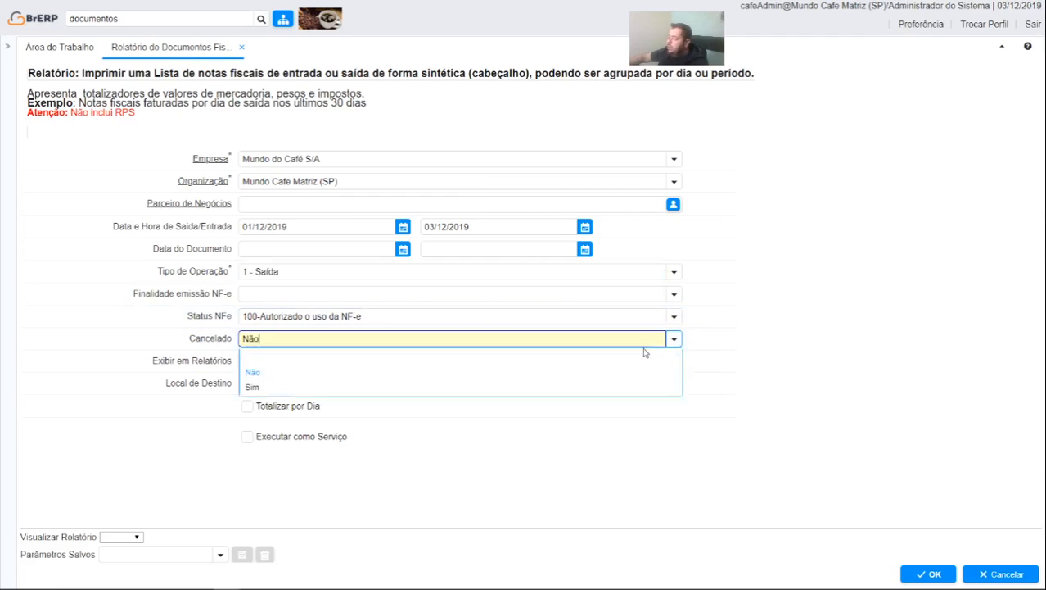
click(372, 357)
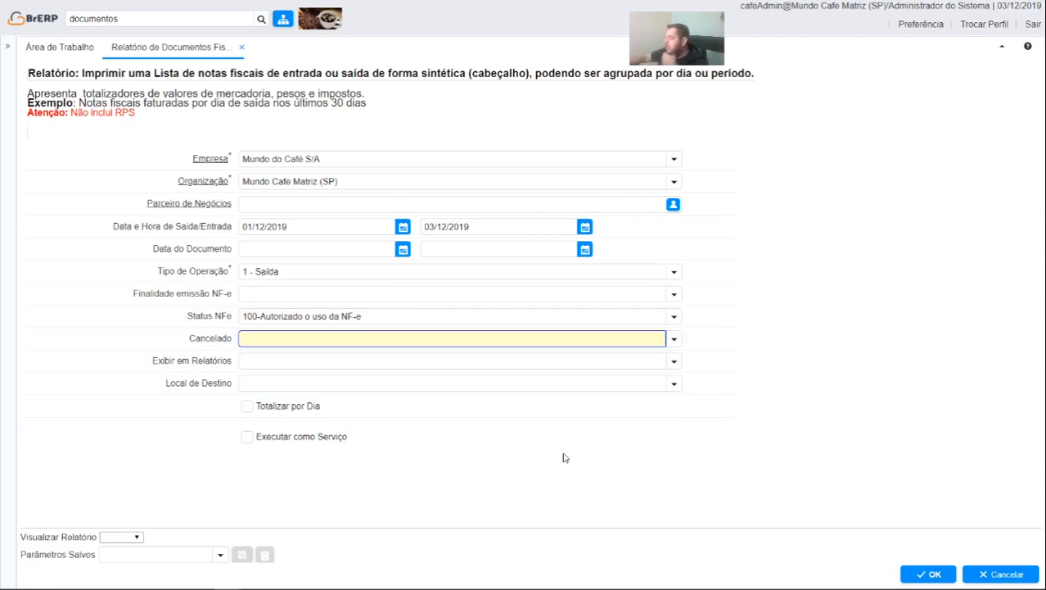
click(247, 405)
click(929, 574)
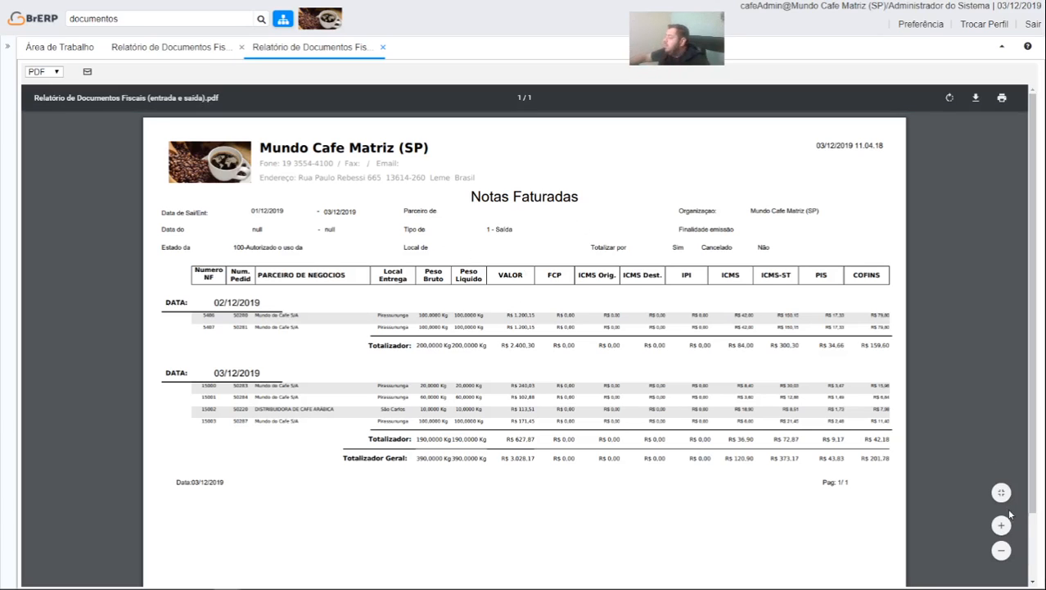
Examine the Notas Faturadas report's daily and general totals, and close the report and its parameter window
click(1001, 524)
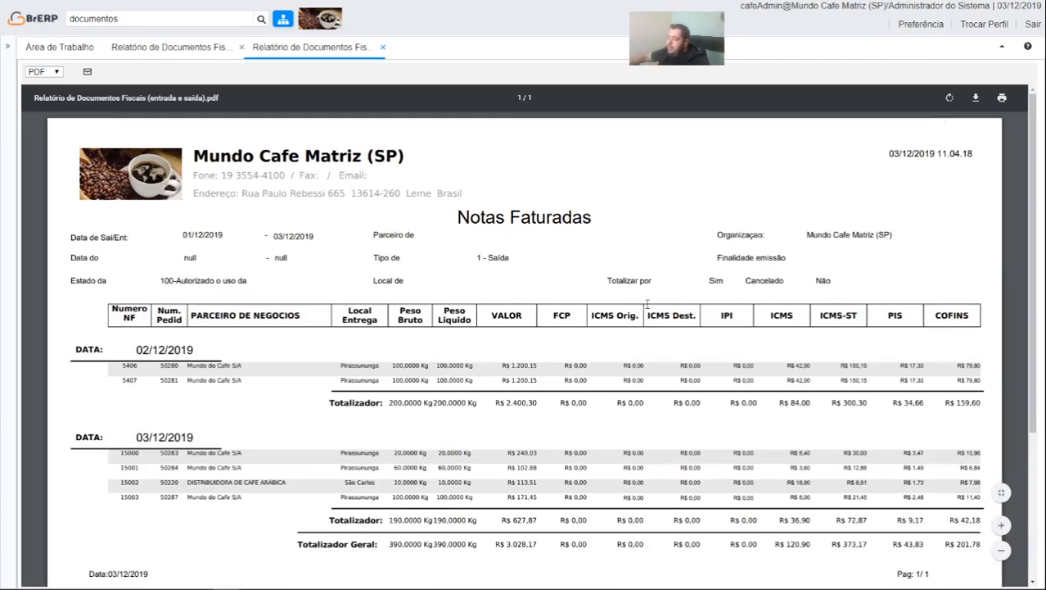
scroll(302, 494, down, 1)
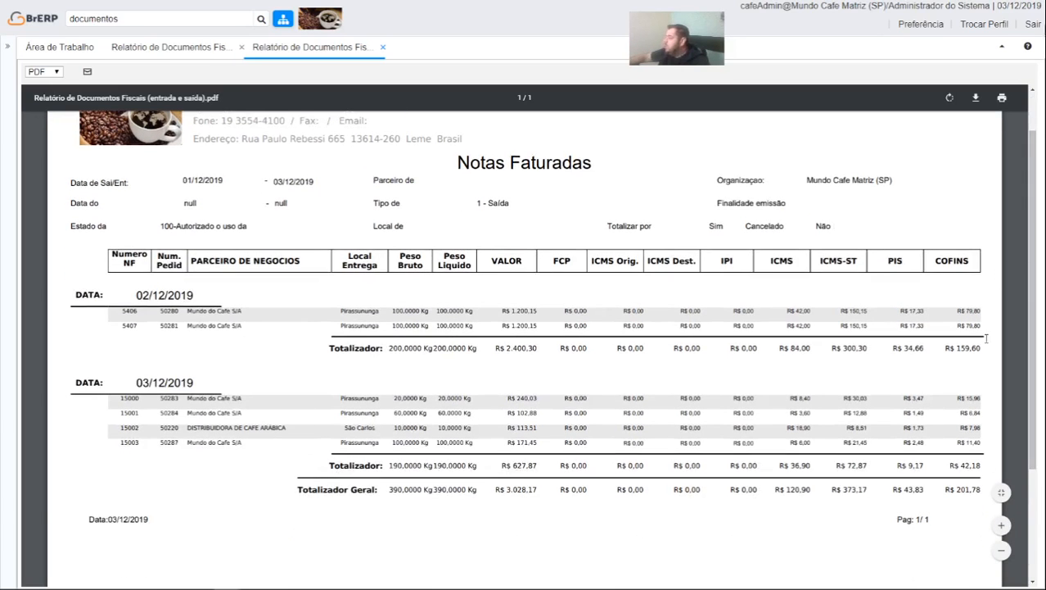
scroll(285, 500, down, 1)
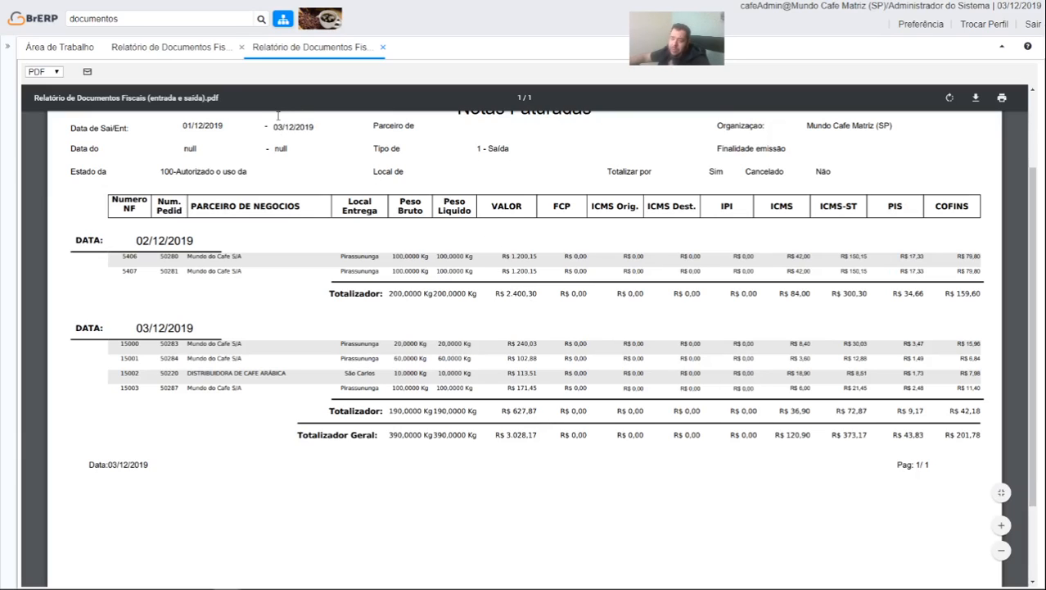
click(382, 47)
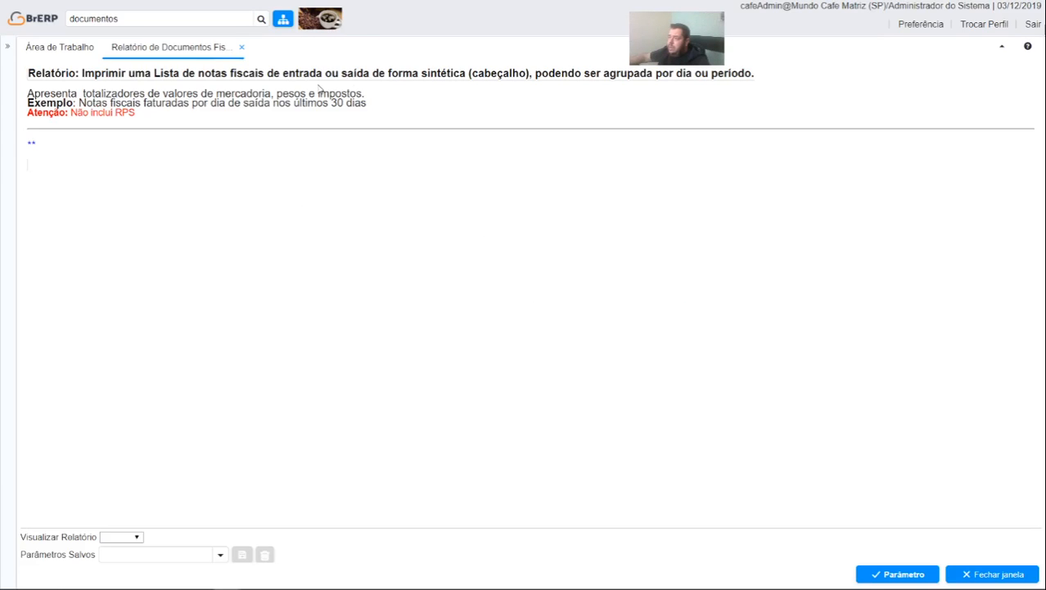
click(241, 47)
Open the Relatório de Detalhes de Documentos Fiscais and set Tipo de Operação to 1 - Saída
click(189, 23)
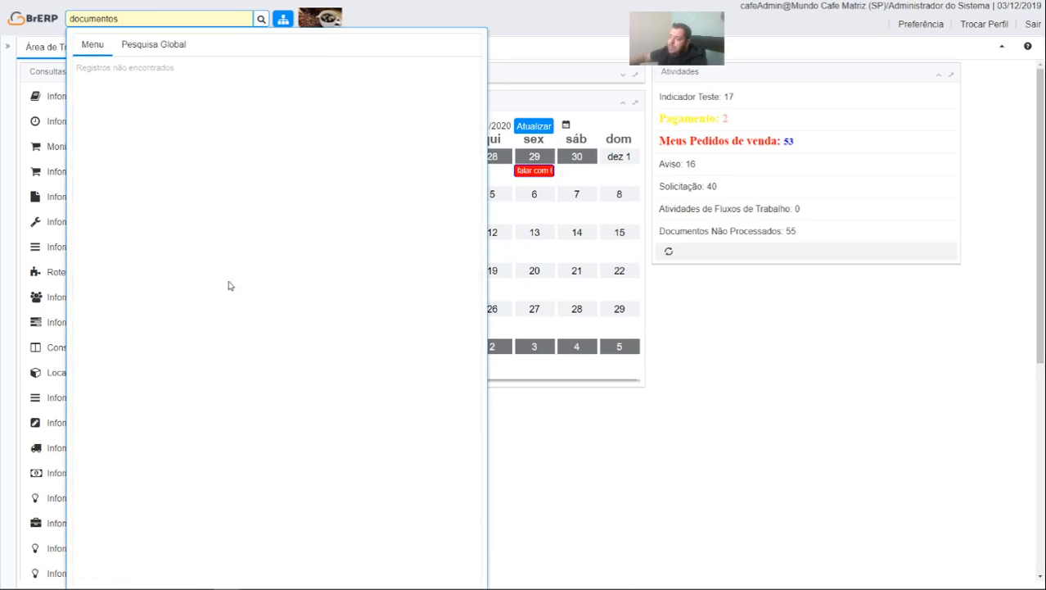
click(191, 258)
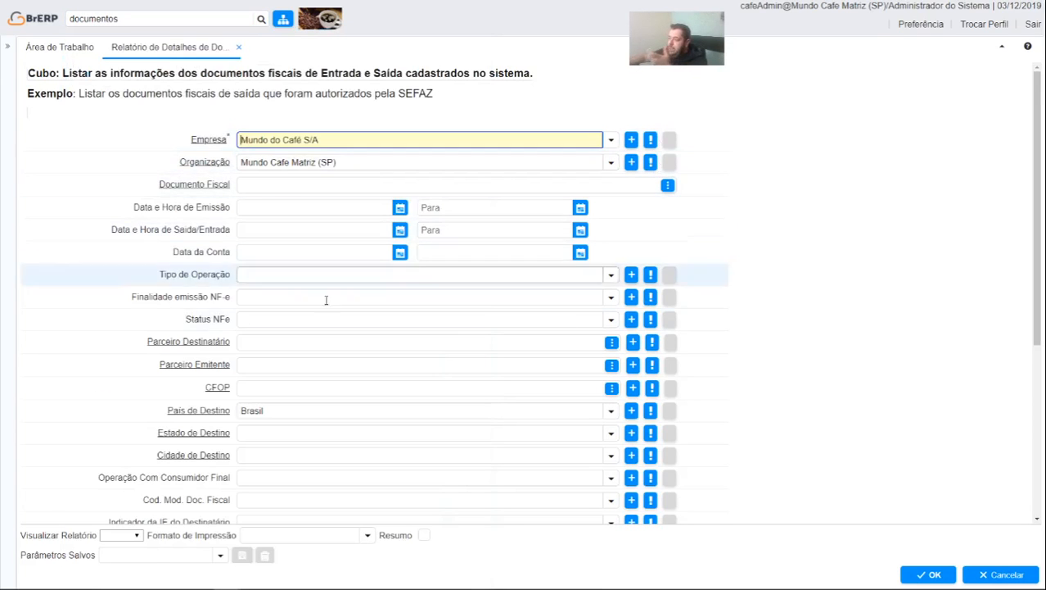
click(611, 275)
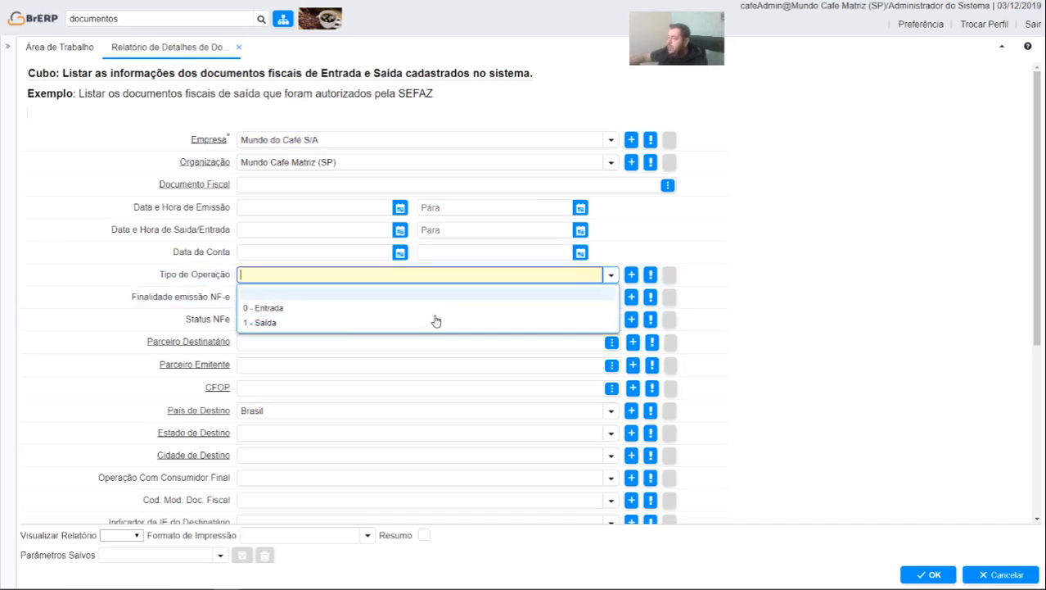
click(271, 324)
Set the start of Data e Hora de Emissão to 03/12/2019
click(271, 206)
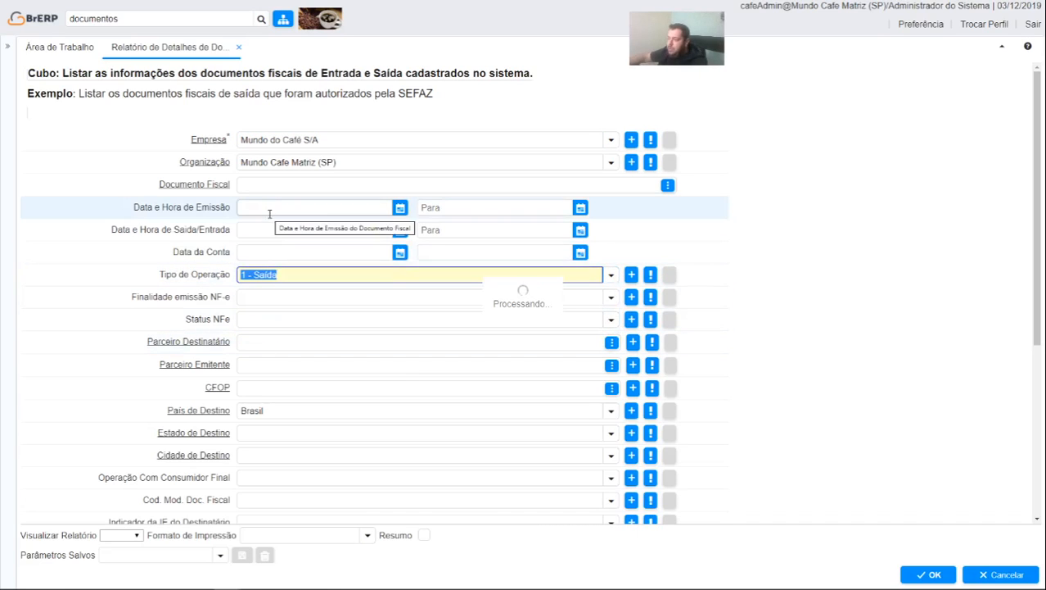
key(BackSpace)
key(BackSpace)
text(03/12/2018)
key(Tab)
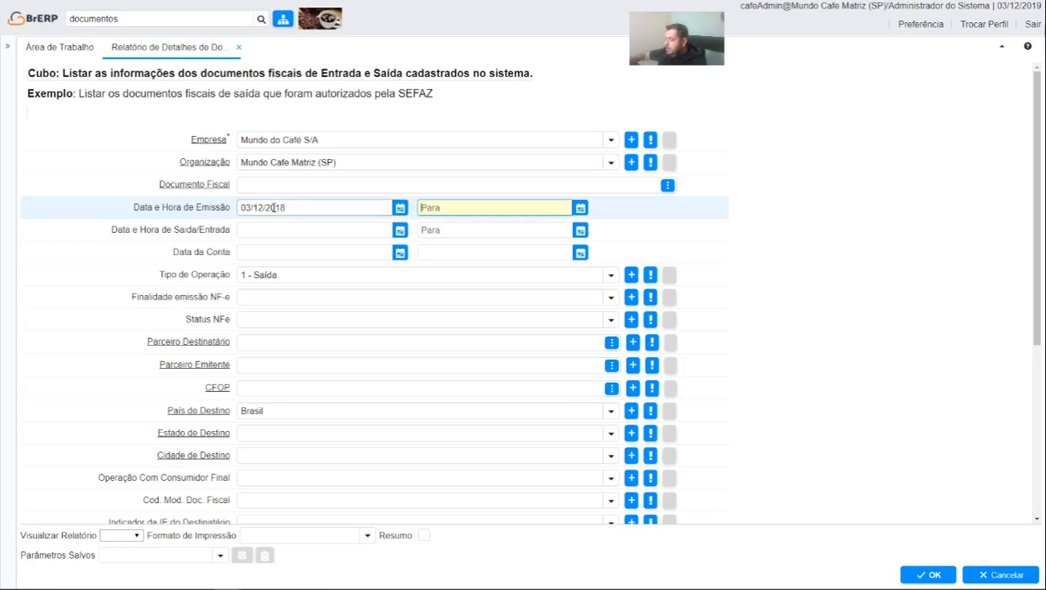
click(284, 206)
text(9)
key(Tab)
Set the end of Data e Hora de Emissão to 03/12/2019 and generate the details report
text(03/03/2019)
key(Tab)
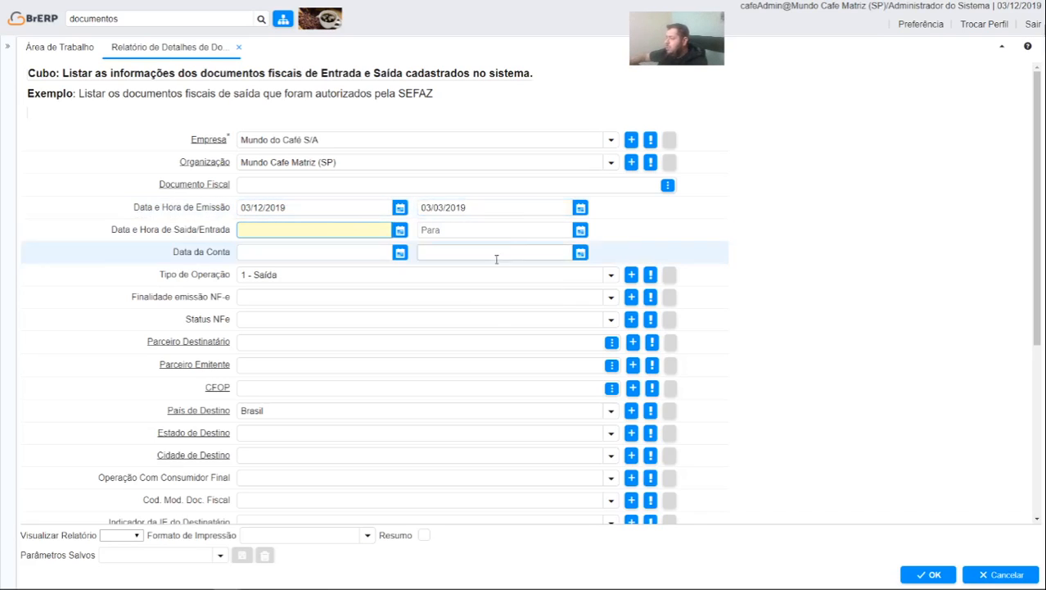
double_click(497, 208)
text(03)
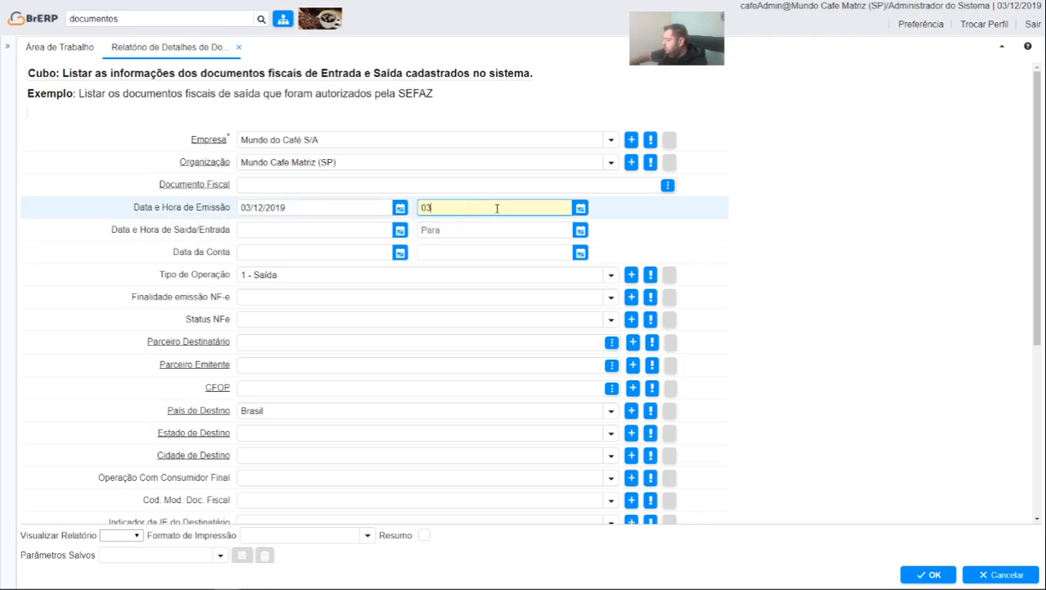
text(/12/2019)
key(Tab)
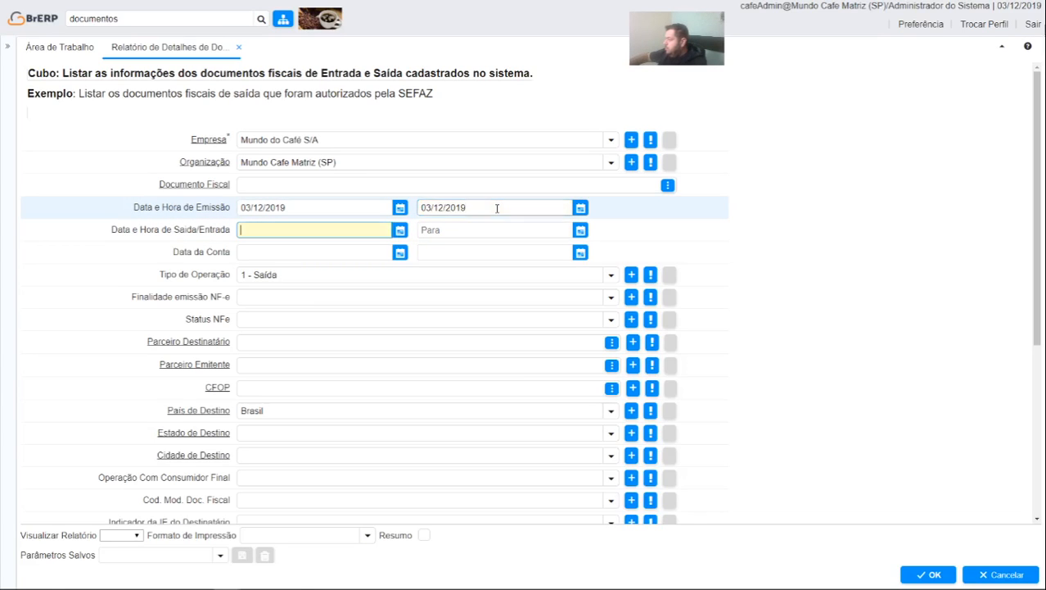
click(941, 574)
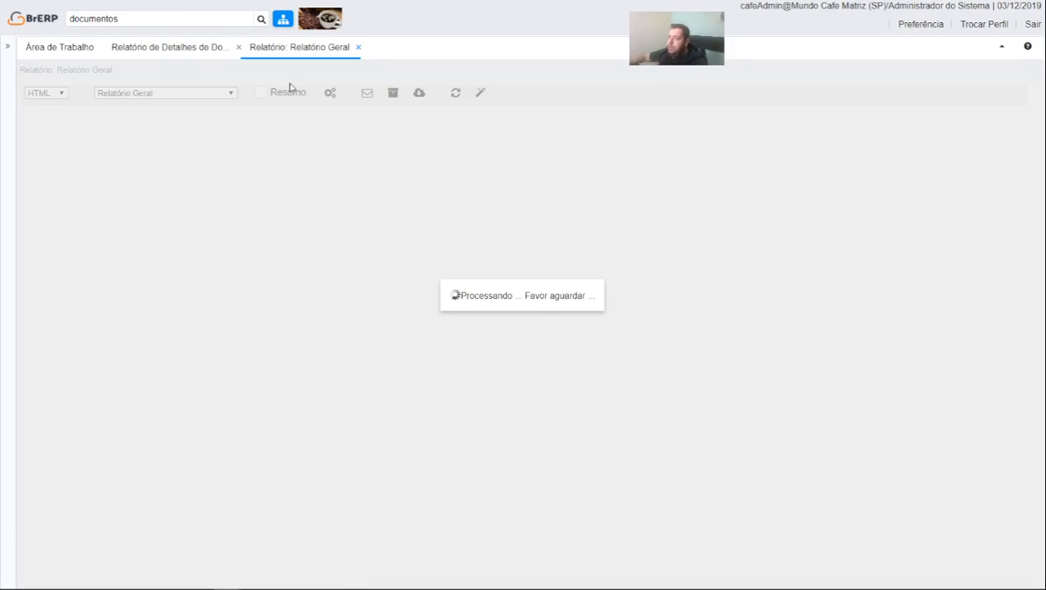
Switch the details report to the Relatório por Parceiro de Negócios format with Resumo enabled, and examine its columns
click(223, 48)
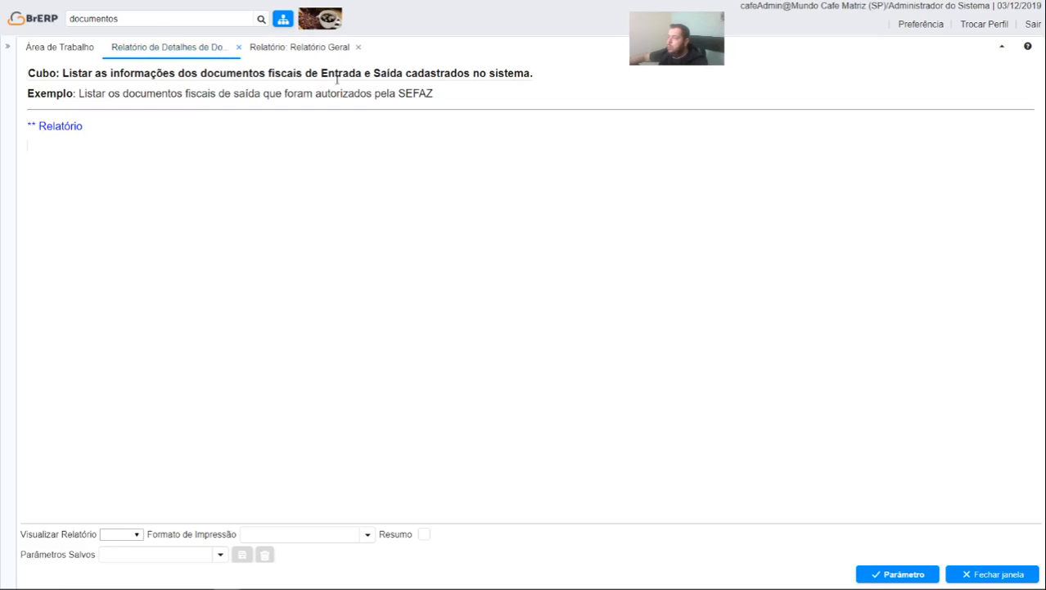
click(313, 49)
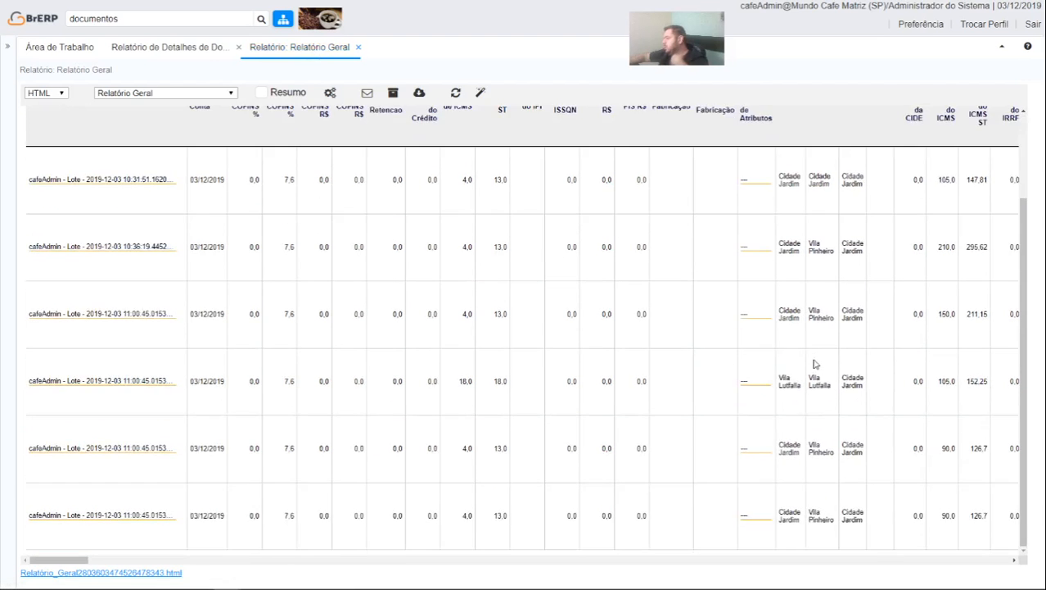
click(162, 92)
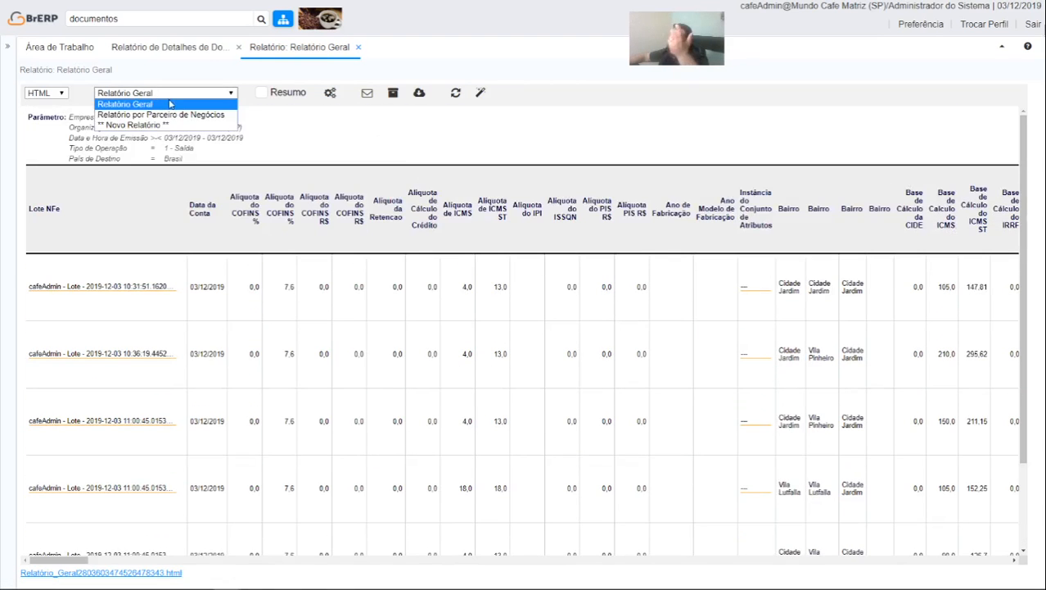
click(169, 112)
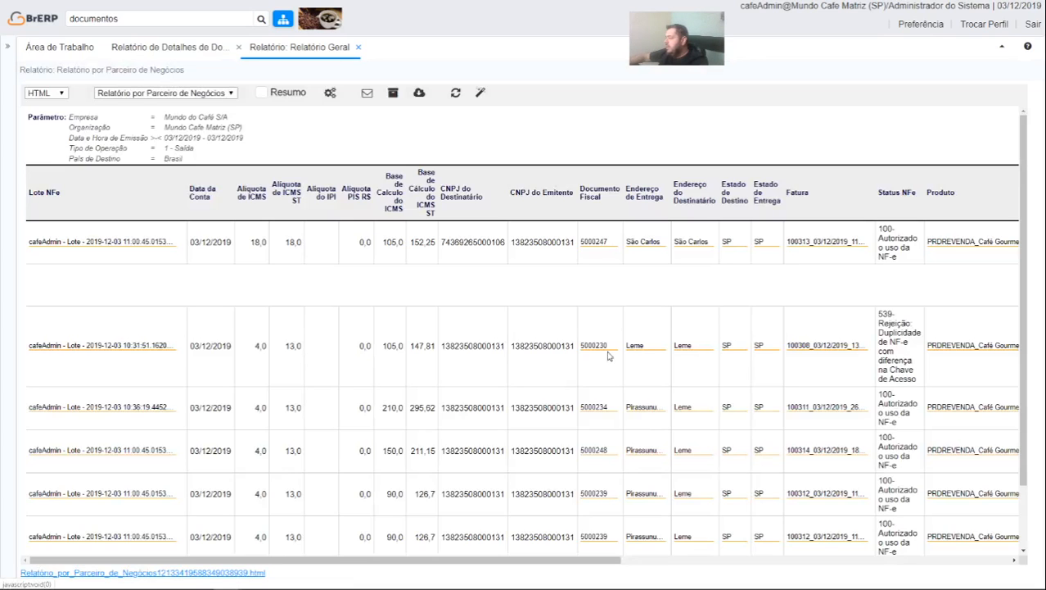
click(262, 93)
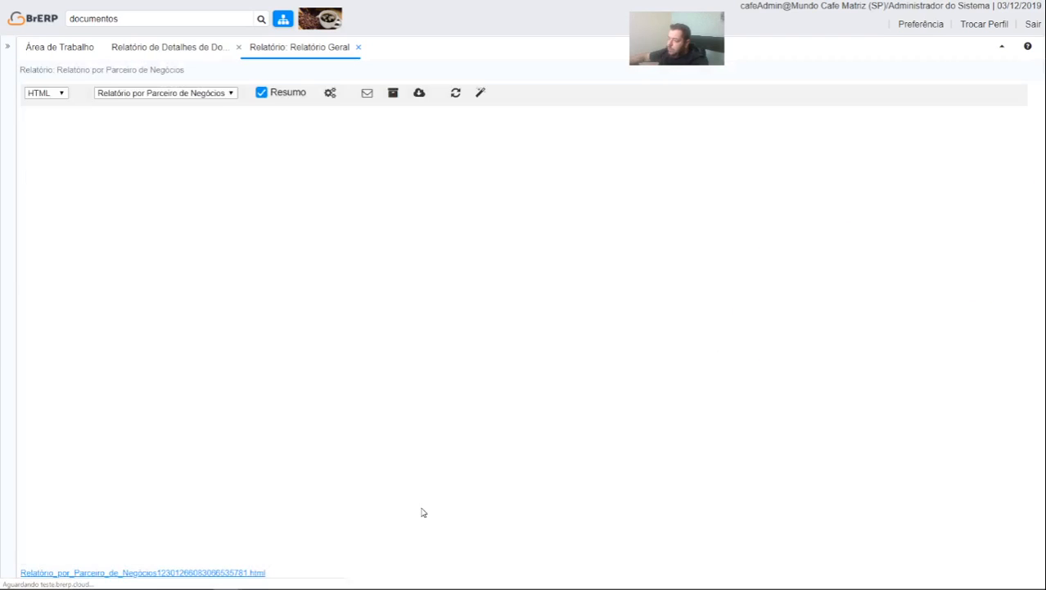
drag(750, 560, 1038, 536)
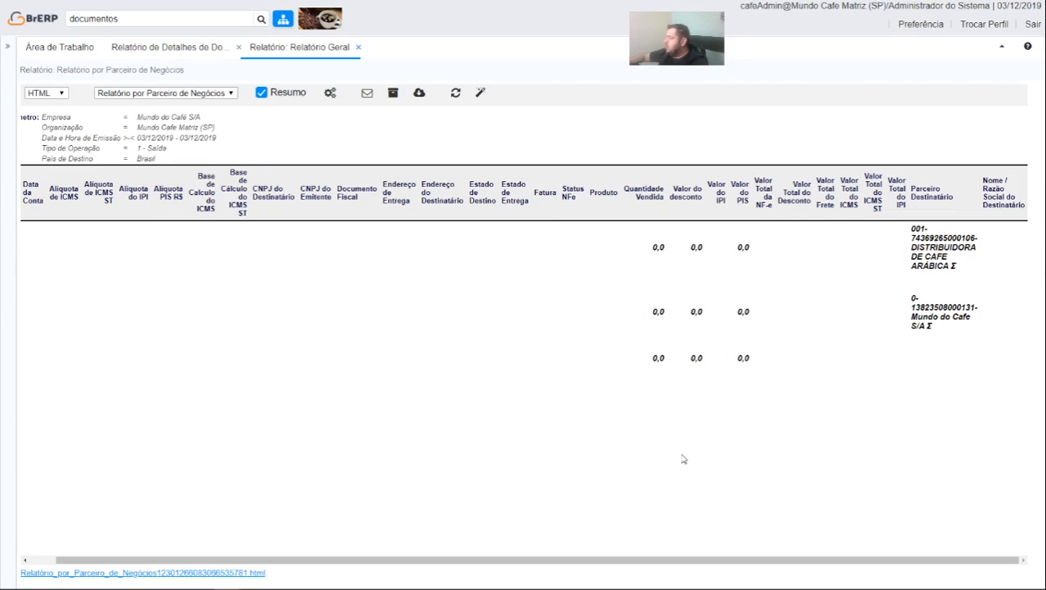
drag(902, 560, 512, 140)
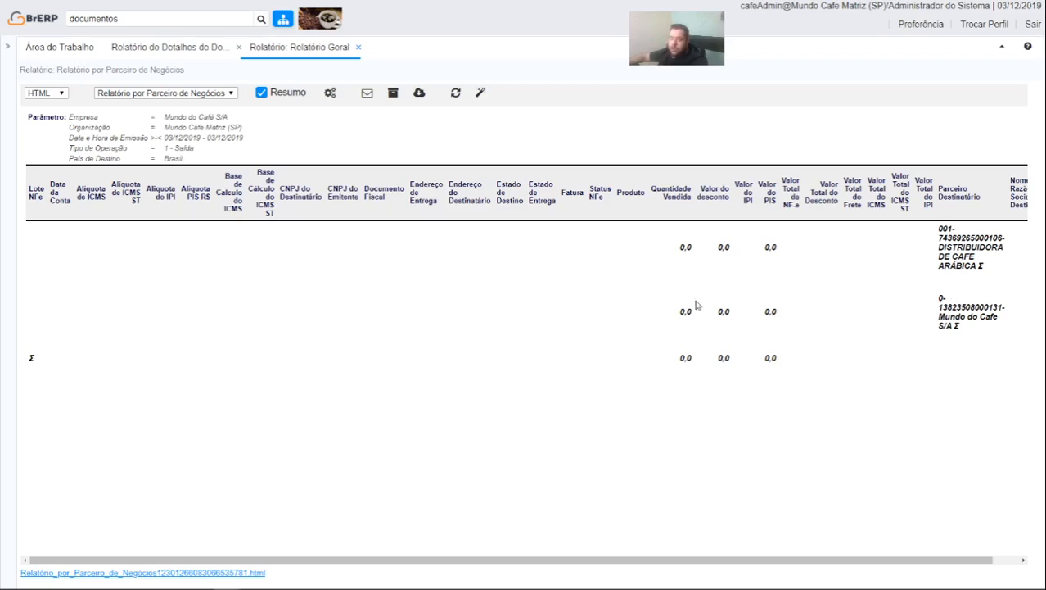